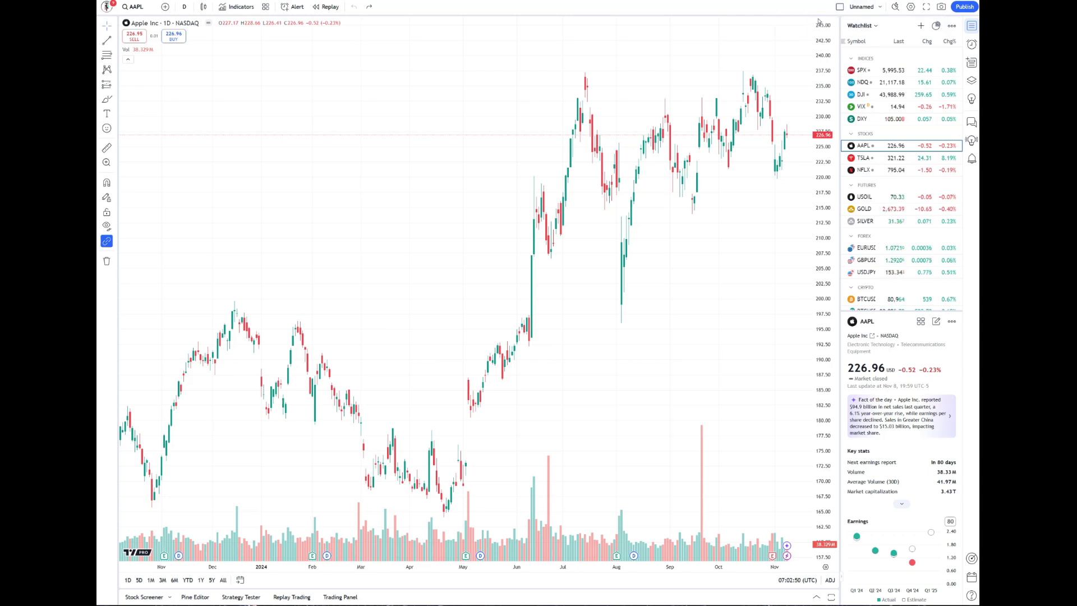
Step: Search the indicators for "Ripster" and add Ripster EMA Clouds, Trend Labels, MTF Clouds and Candle Rvol to the favorites
click(241, 7)
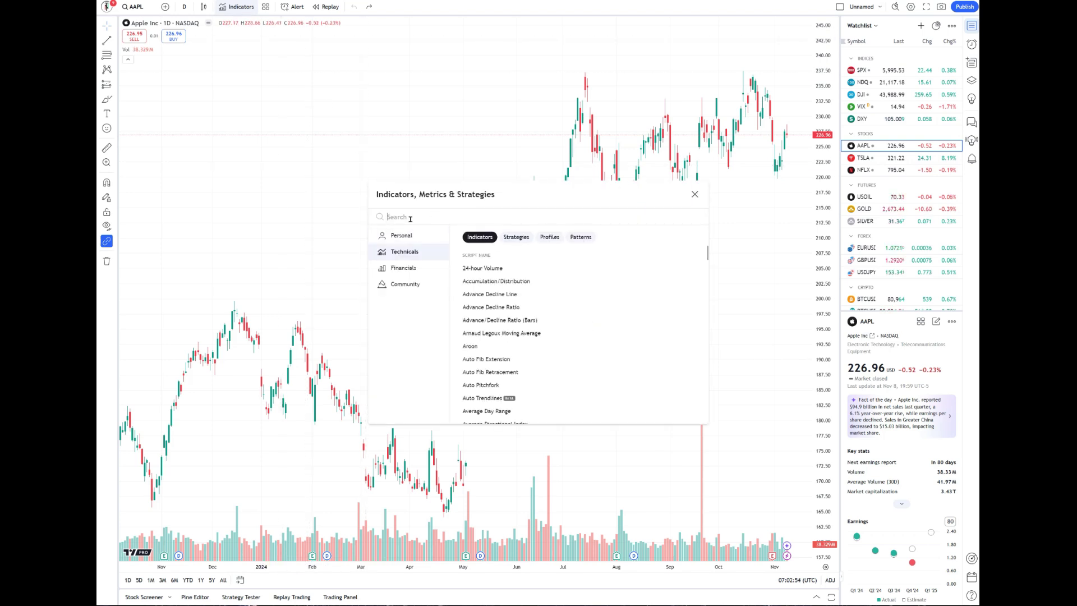
text(Ri)
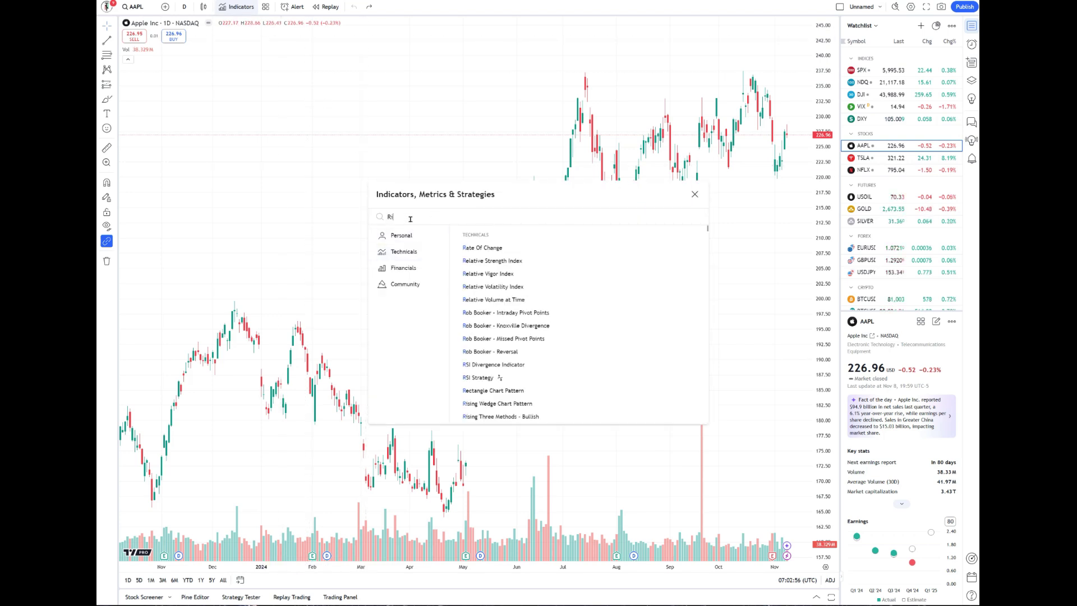
text(pster)
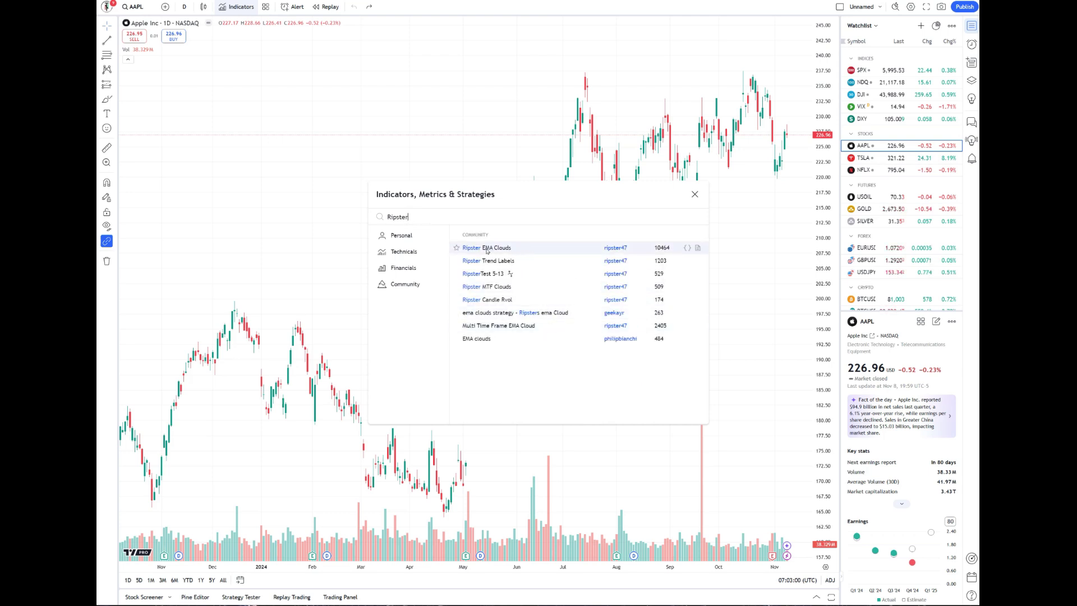
click(457, 248)
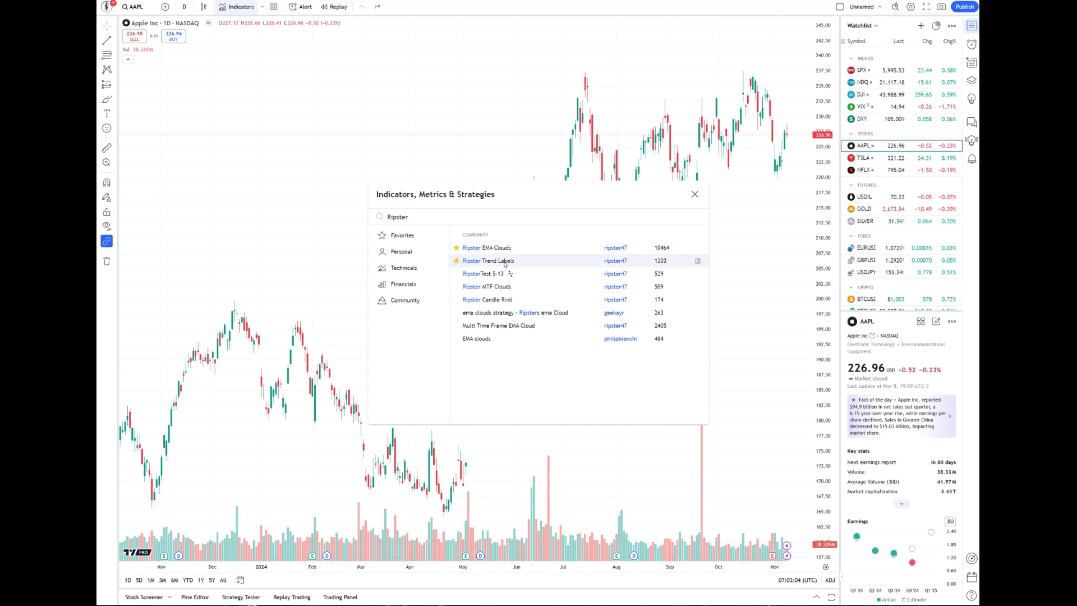
click(457, 287)
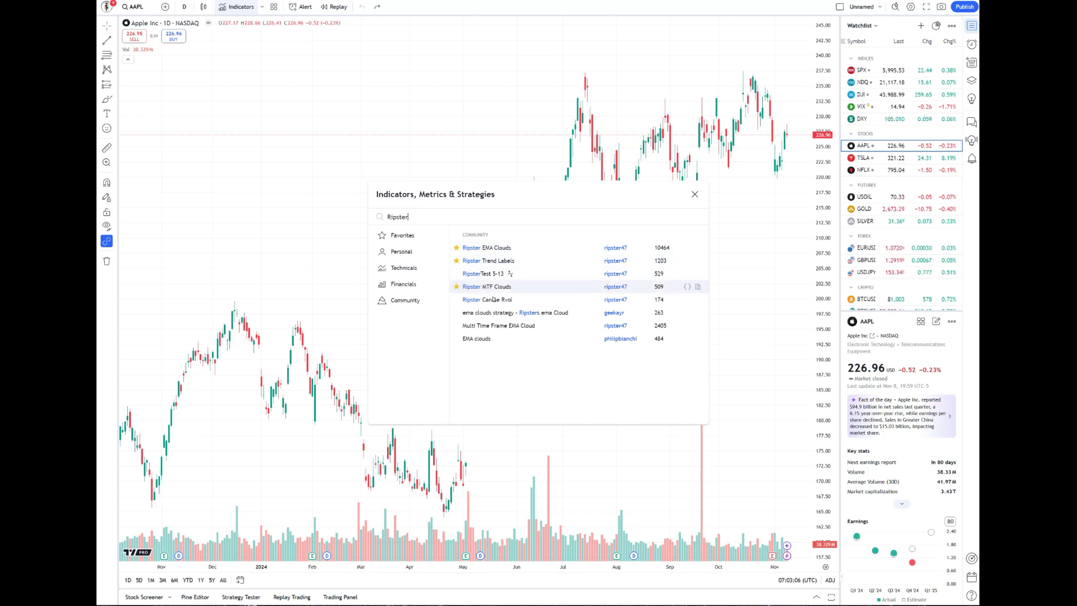
click(457, 301)
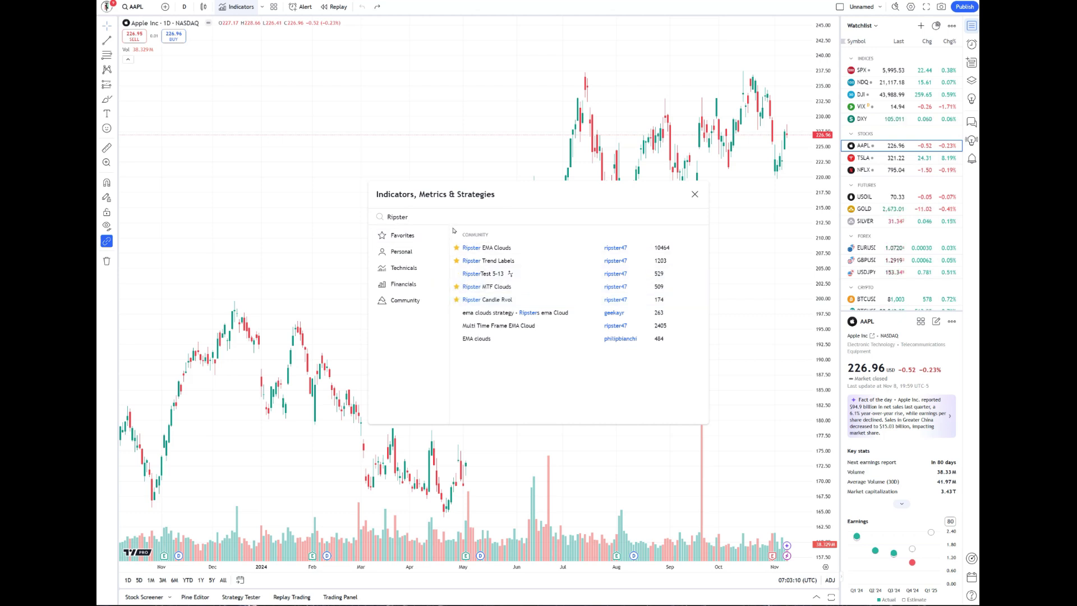
Step: Replace the indicator search with "dtr" and add ripster47's DTR & ATR to the favorites
drag(435, 217, 382, 218)
key(BackSpace)
text(Vol)
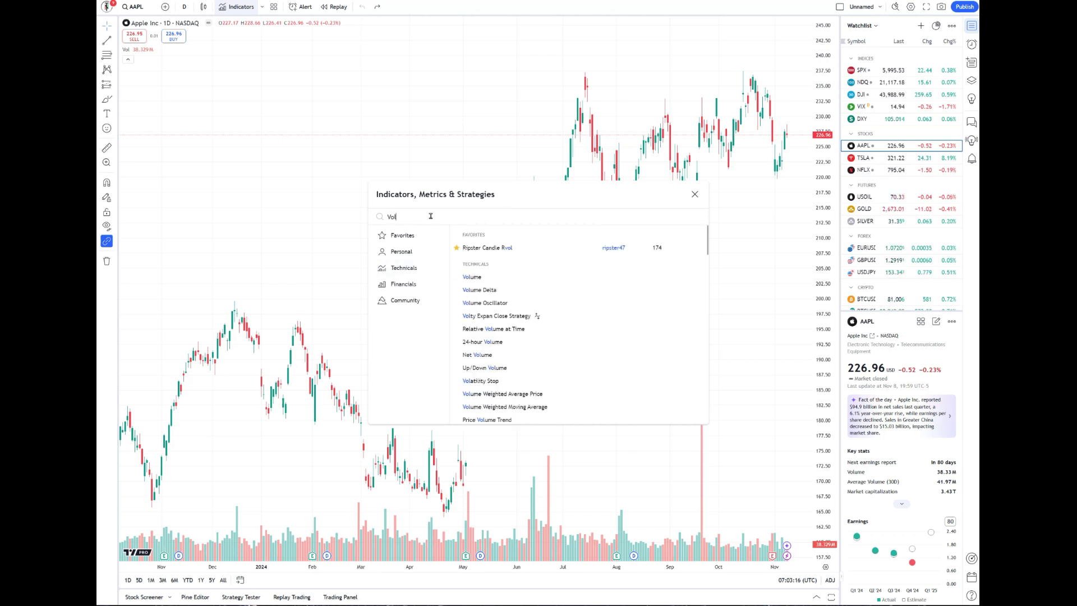
key(BackSpace)
key(BackSpace)
key(BackSpace)
text(dtr)
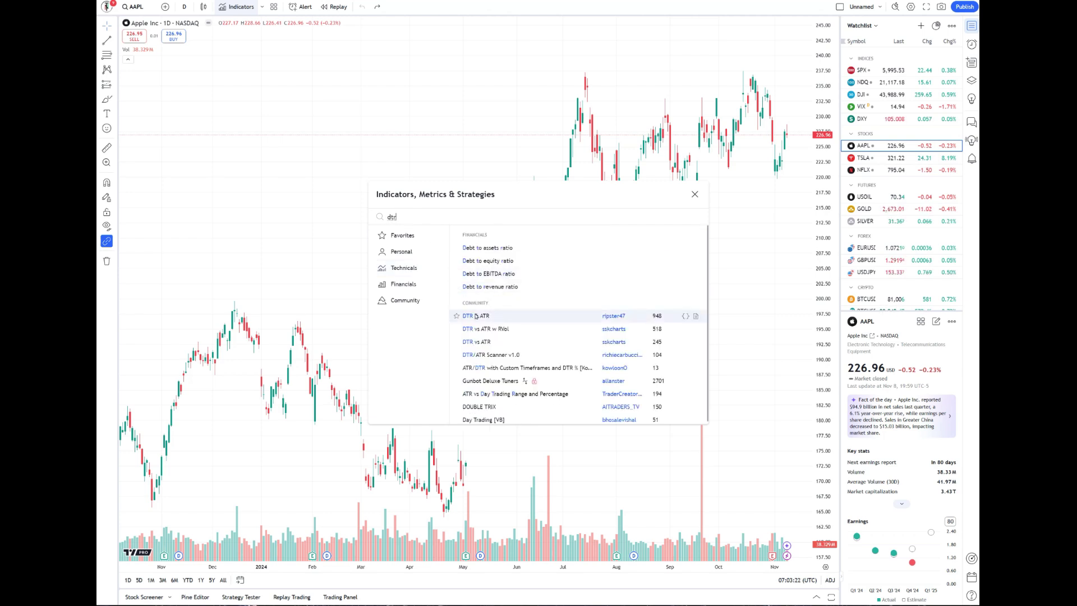
click(456, 317)
Step: Search the indicators for "rvol" and add ripster47's RVol Label to the favorites
drag(400, 217, 382, 217)
text(rvol)
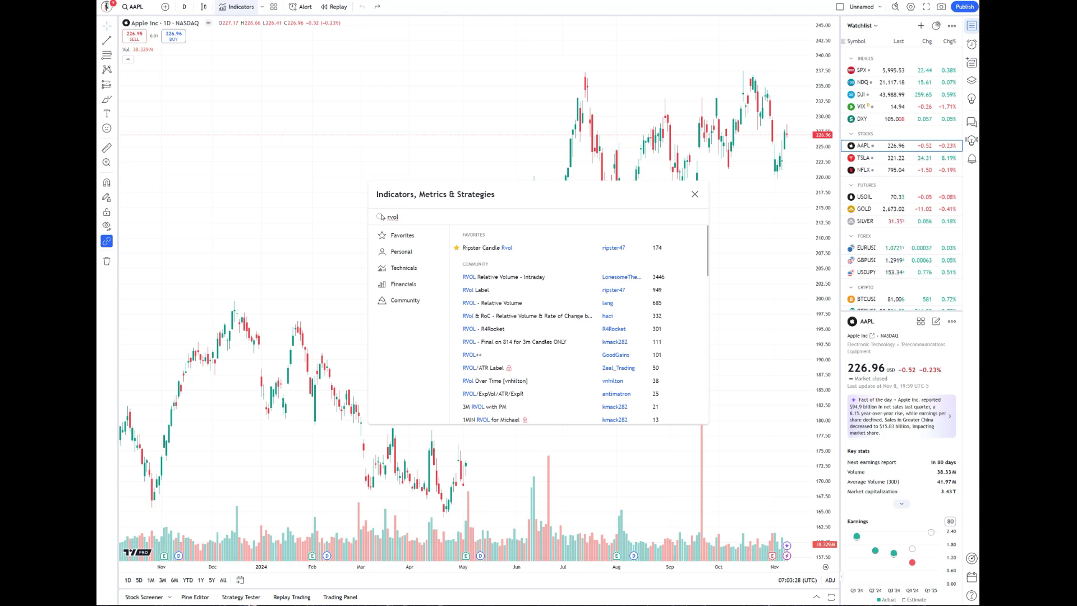
click(456, 290)
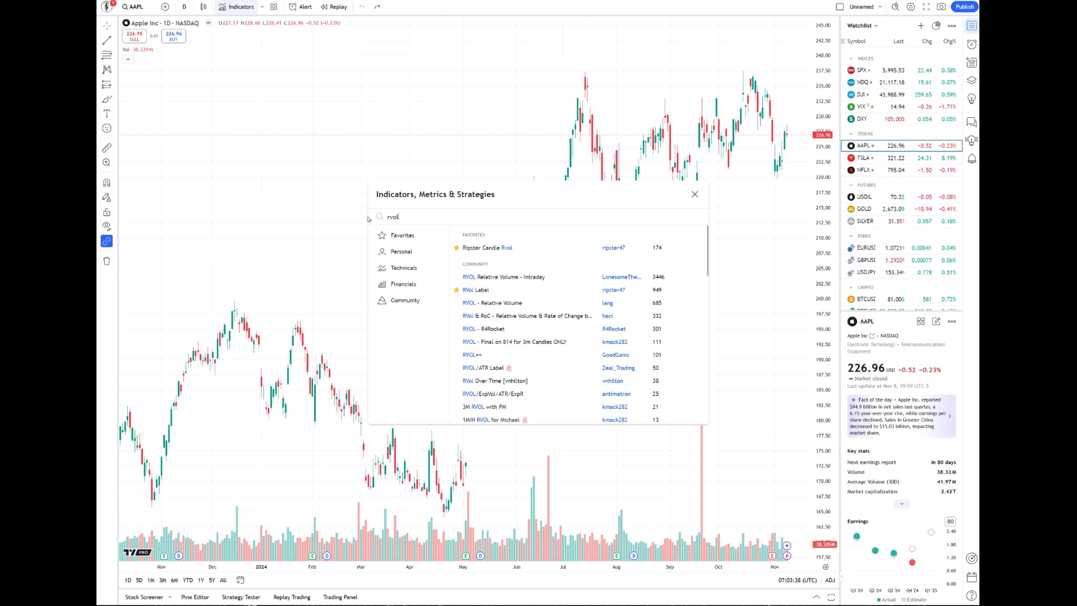
Step: Search the indicators for "vrvp" and add Visible Range Volume Profile to the favorites
text(vr)
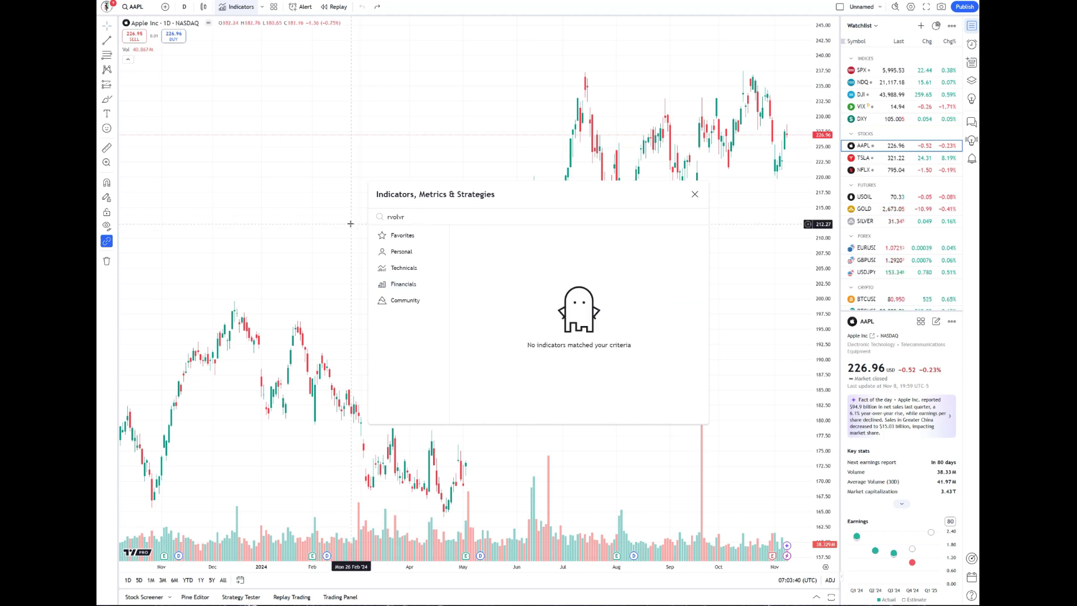
key(BackSpace)
key(BackSpace)
key(BackSpace)
text(vrvp)
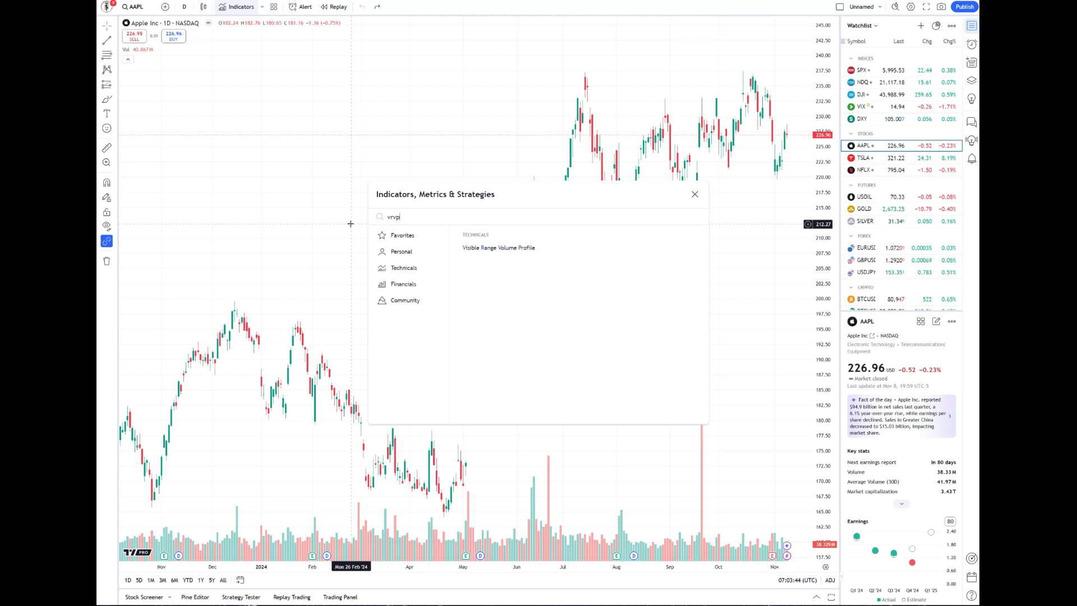
click(457, 249)
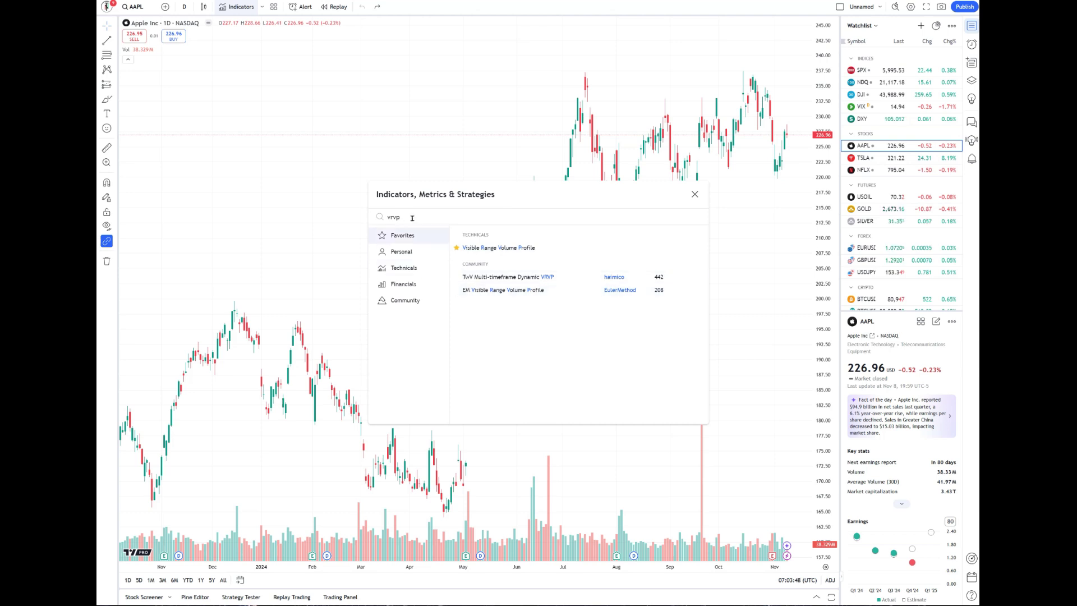
Step: Search the indicators for "dmi", and clear the search
drag(401, 218, 383, 218)
key(BackSpace)
text(dmi)
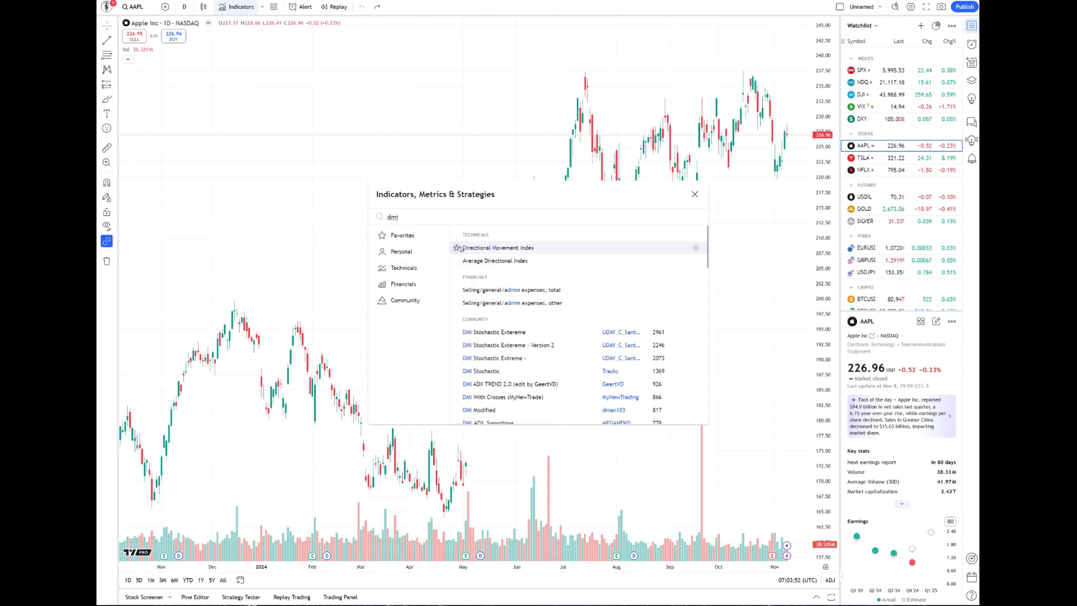
drag(401, 218, 383, 220)
key(BackSpace)
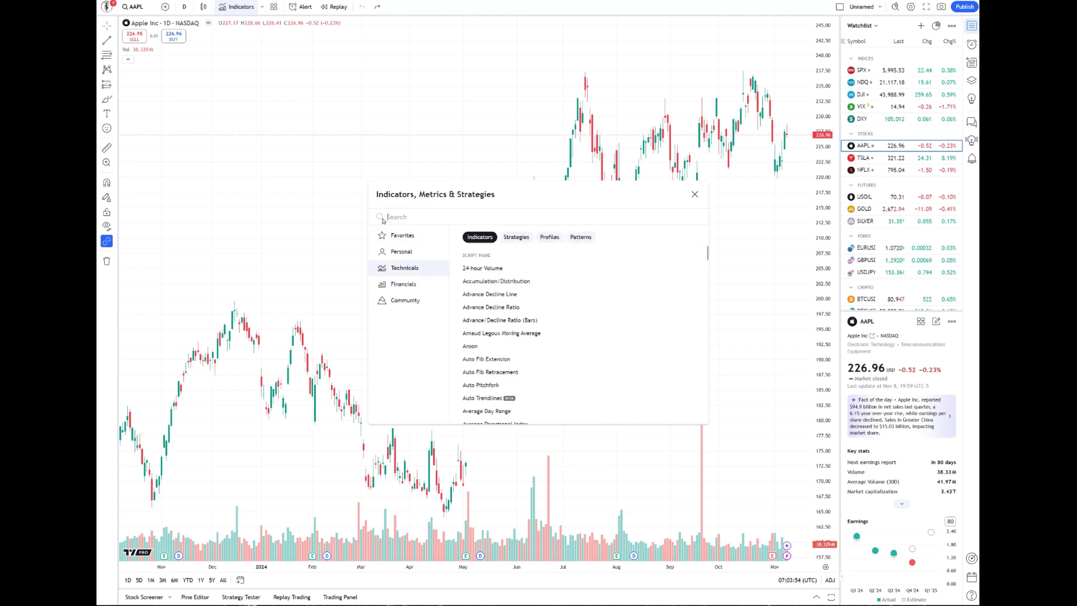
Step: Add the favorites DTR & ATR, Ripster Candle Rvol, EMA Clouds, MTF Clouds, Trend Labels and RVol Label to the chart
click(400, 236)
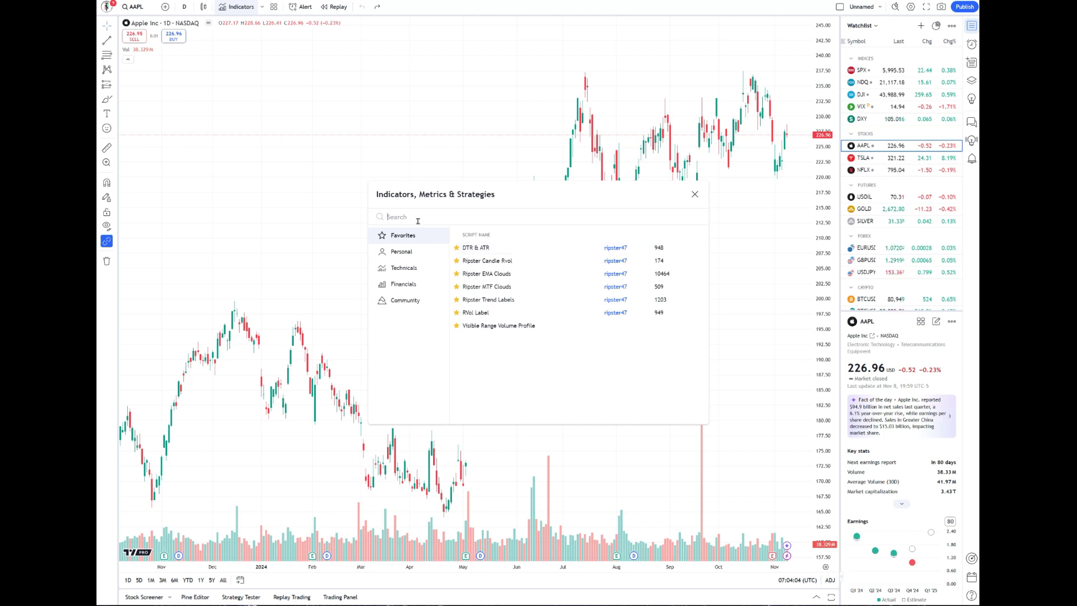
click(475, 247)
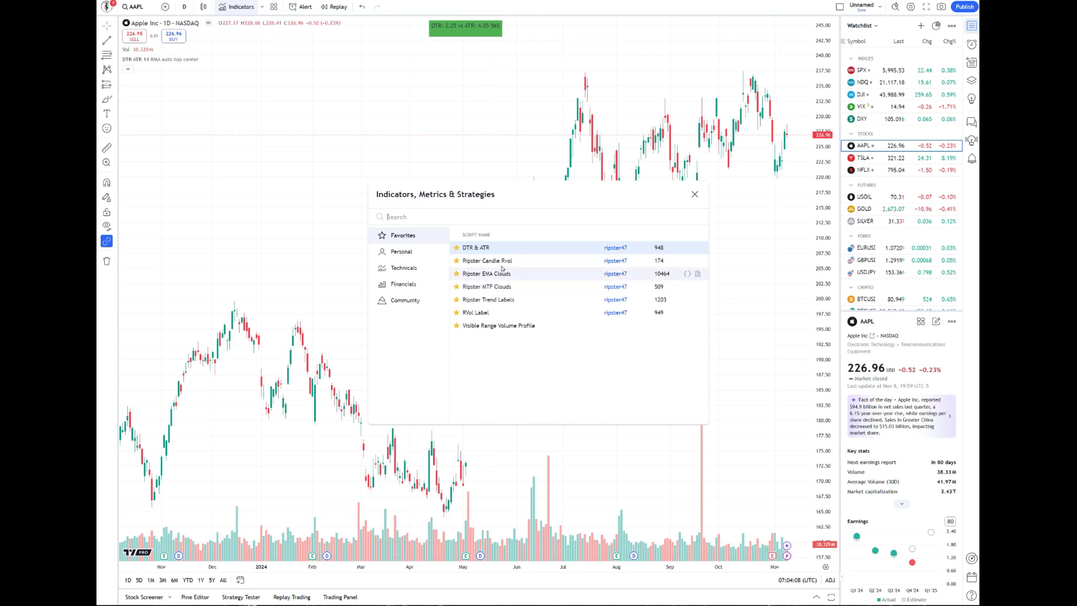
click(488, 260)
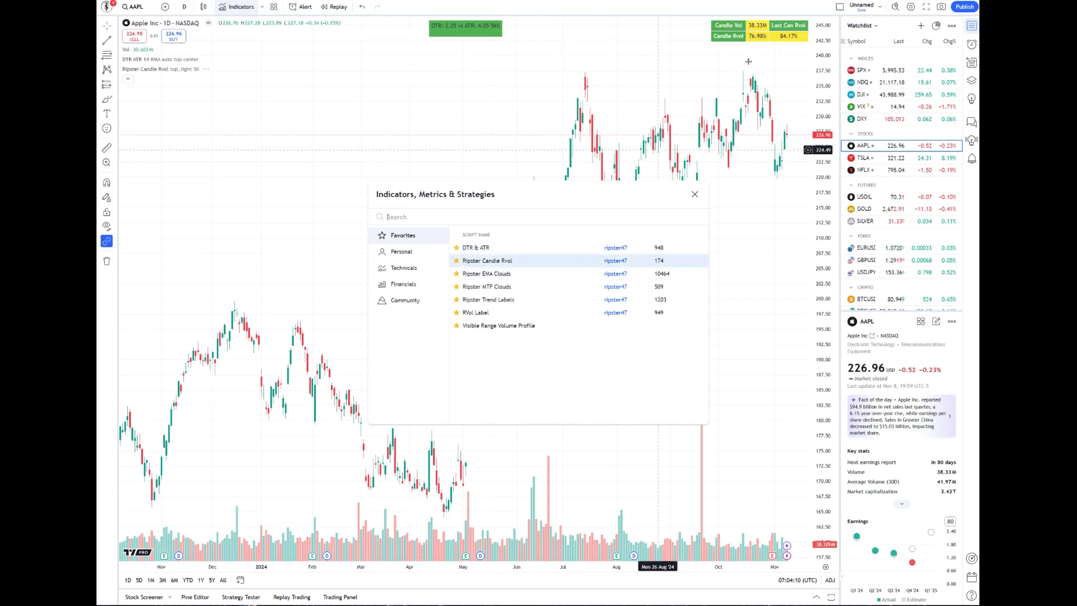
click(511, 276)
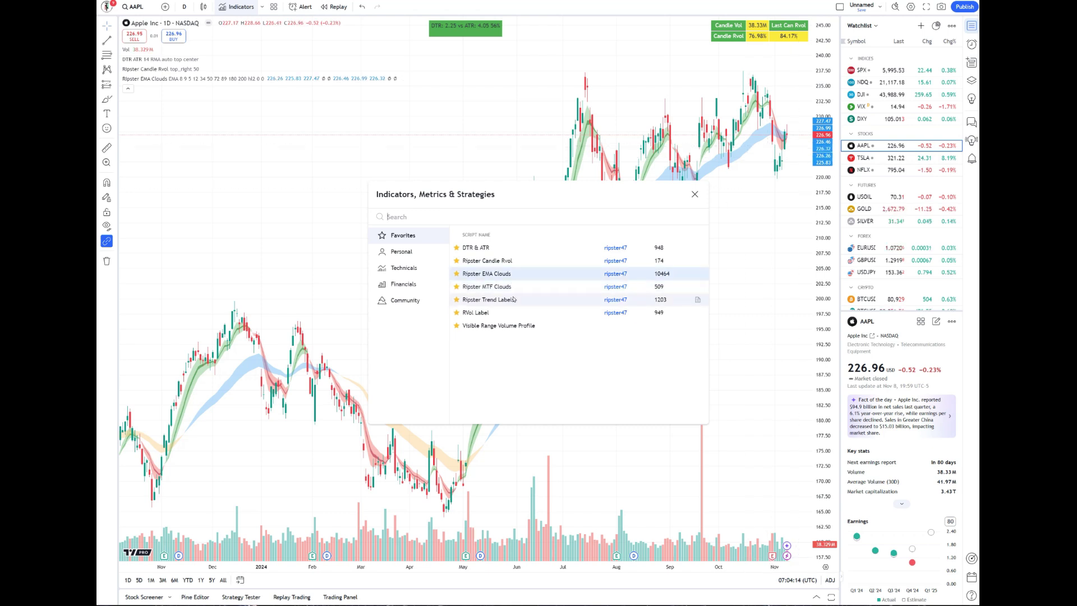
click(508, 287)
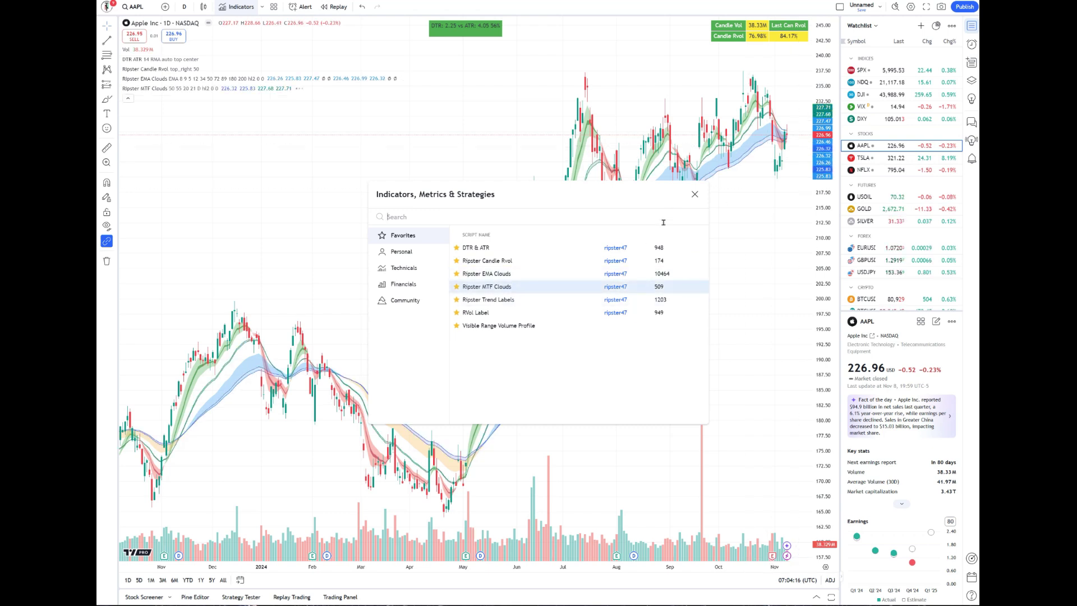
click(516, 300)
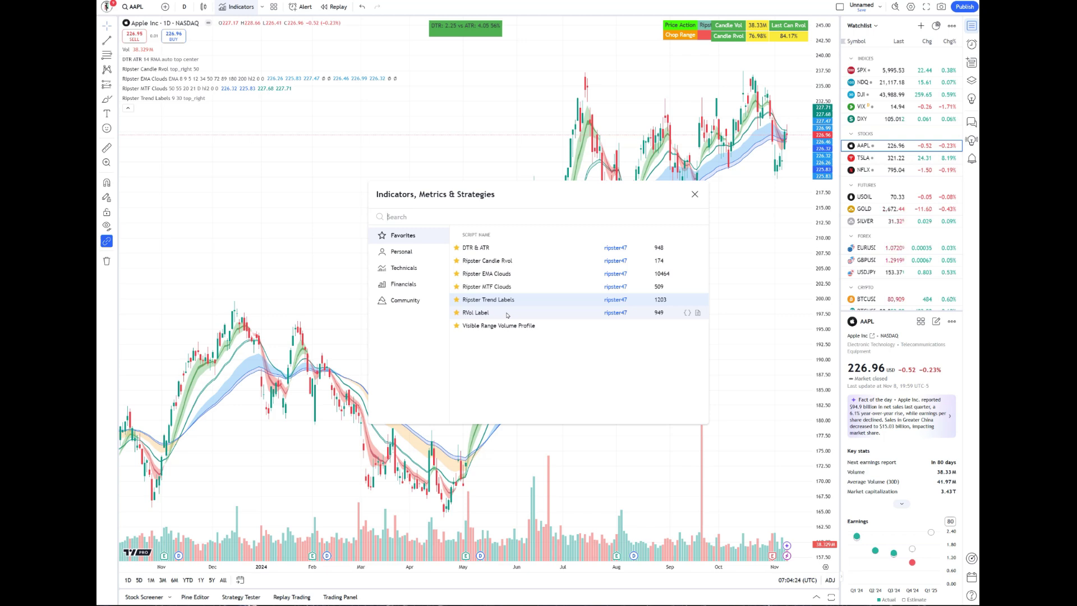
click(507, 313)
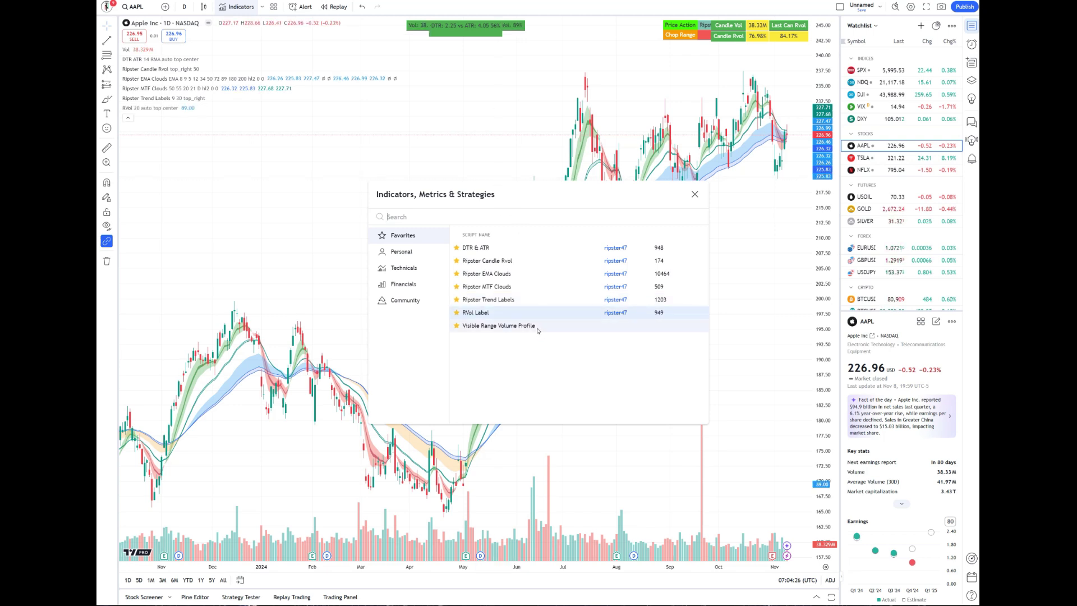
key(Escape)
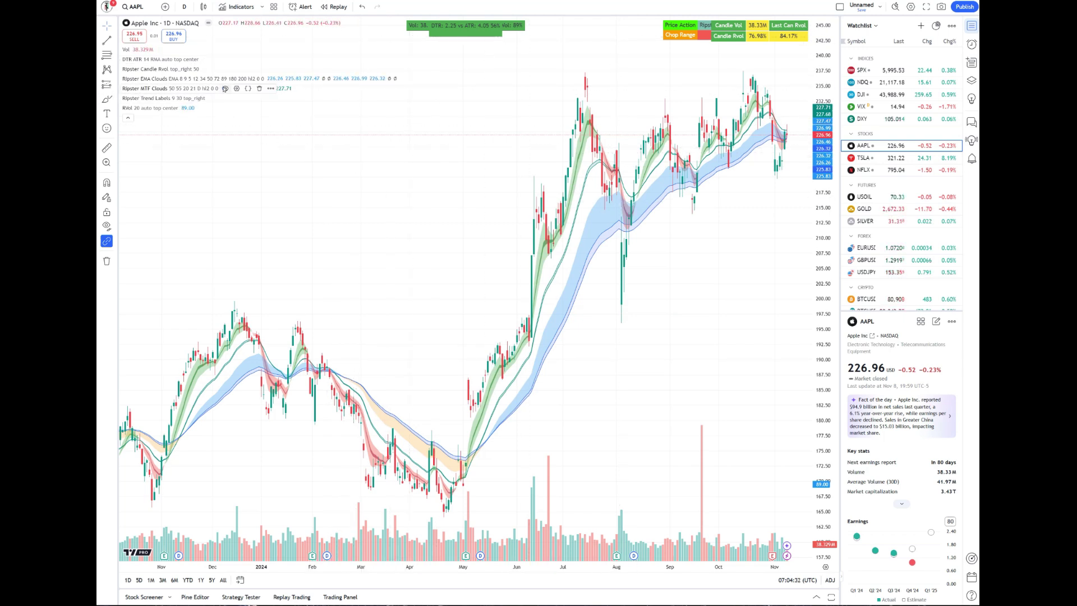
Step: Hide the Ripster MTF Clouds indicator and set the Ripster Candle Rvol table location to bottom_right
click(225, 89)
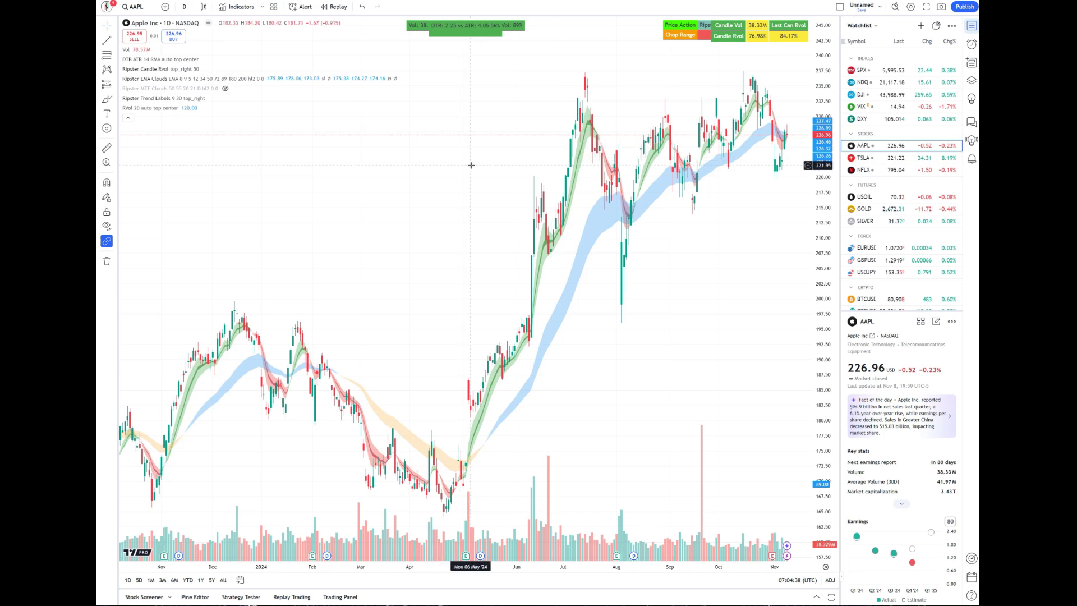
double_click(733, 36)
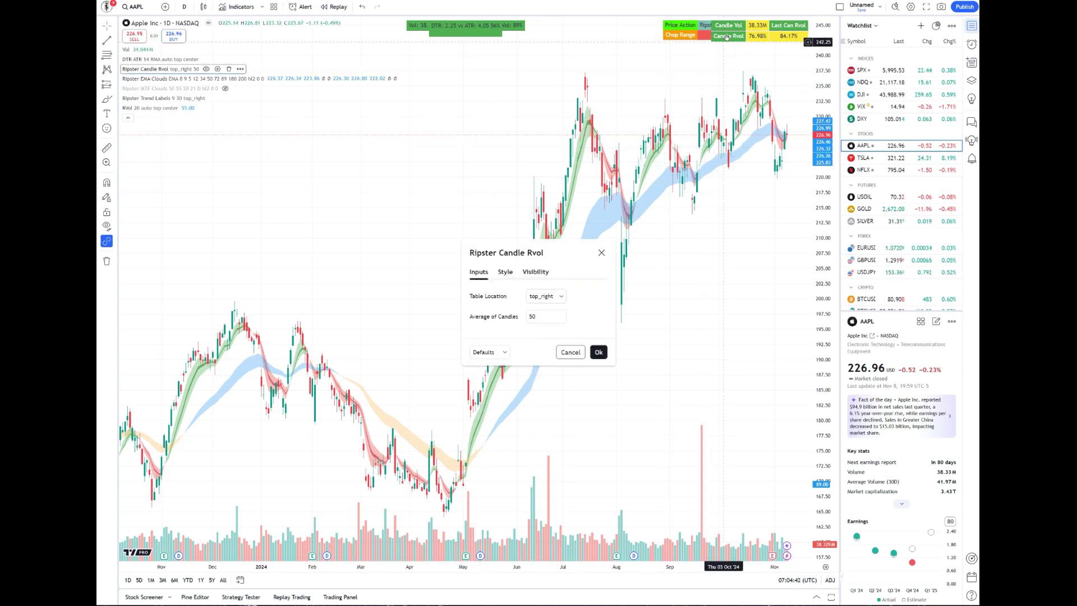
click(554, 297)
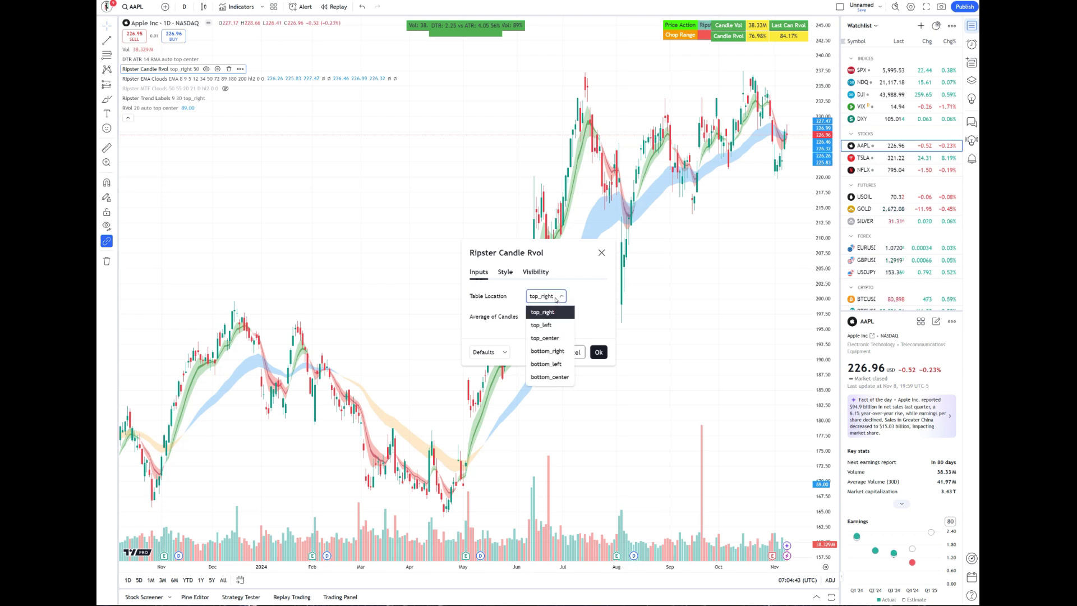
click(559, 355)
click(599, 352)
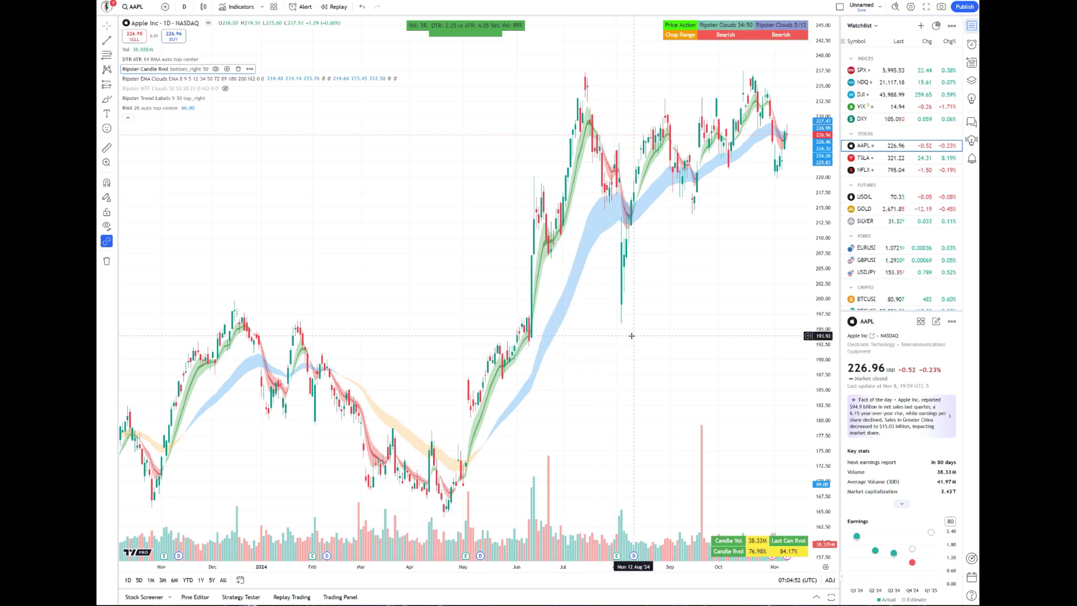
Step: Set the vertical panel position of the DTR ATR indicator to bottom
double_click(448, 27)
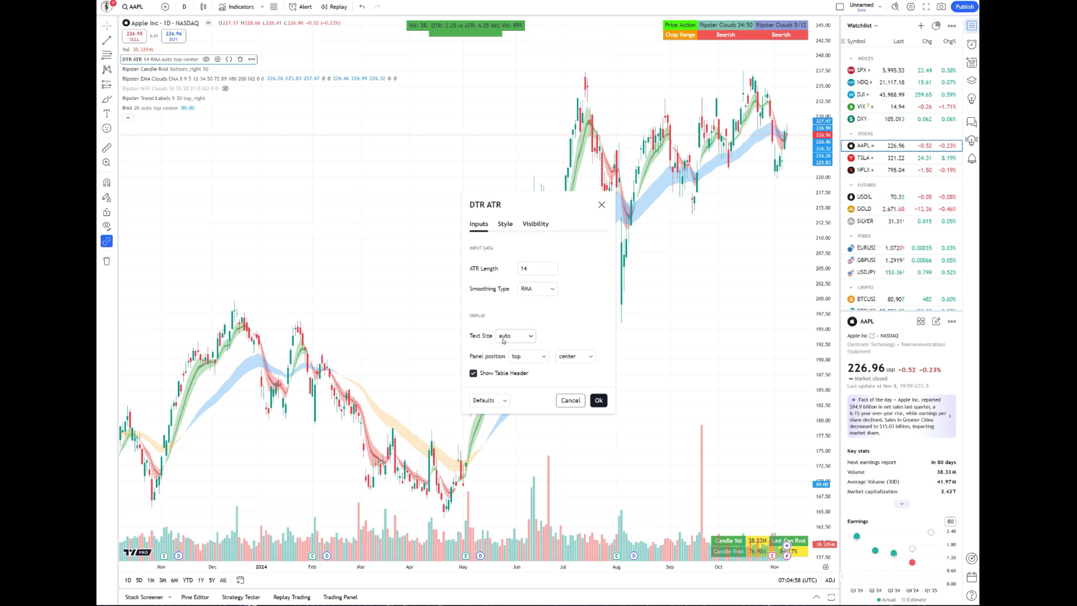
click(537, 354)
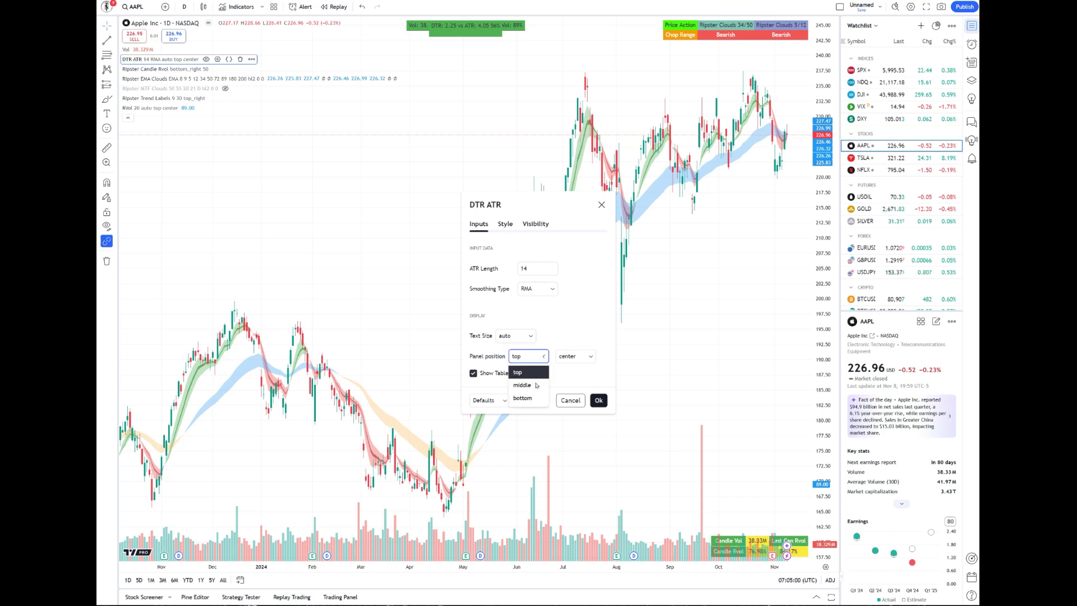
click(534, 401)
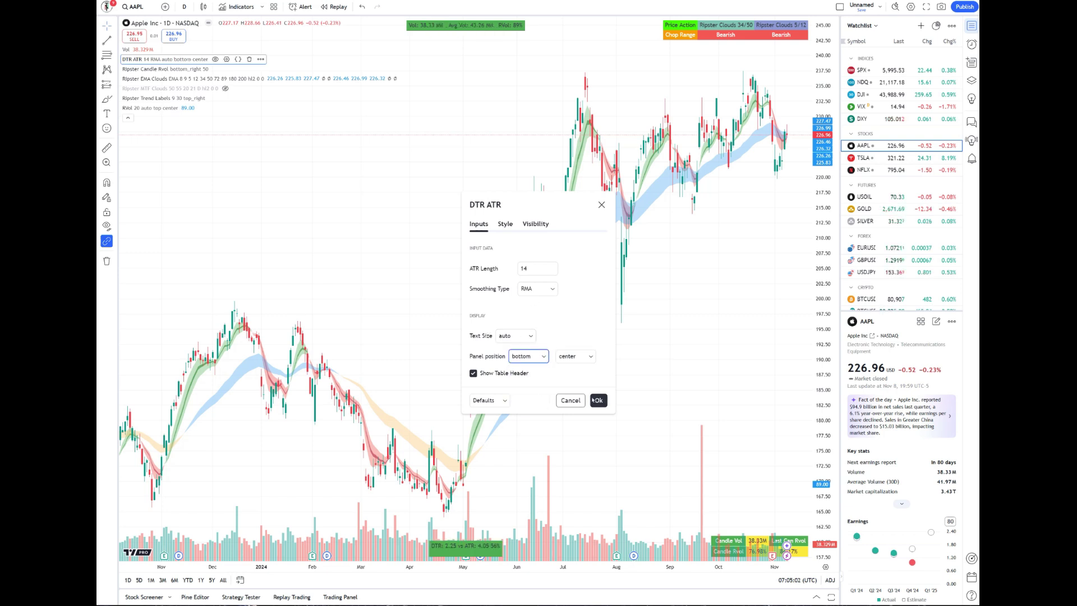
click(601, 400)
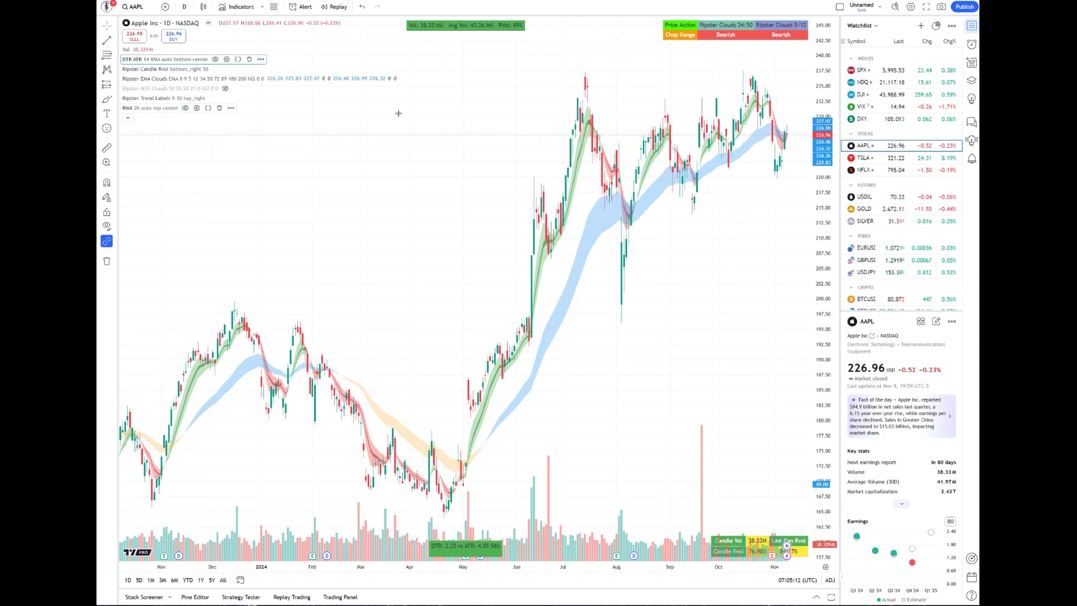
Step: Enable EMA Cloud-4 in the Ripster EMA Clouds indicator, with a short EMA4 length of 20 and a long EMA4 length of 21
scroll(458, 279, up, 2)
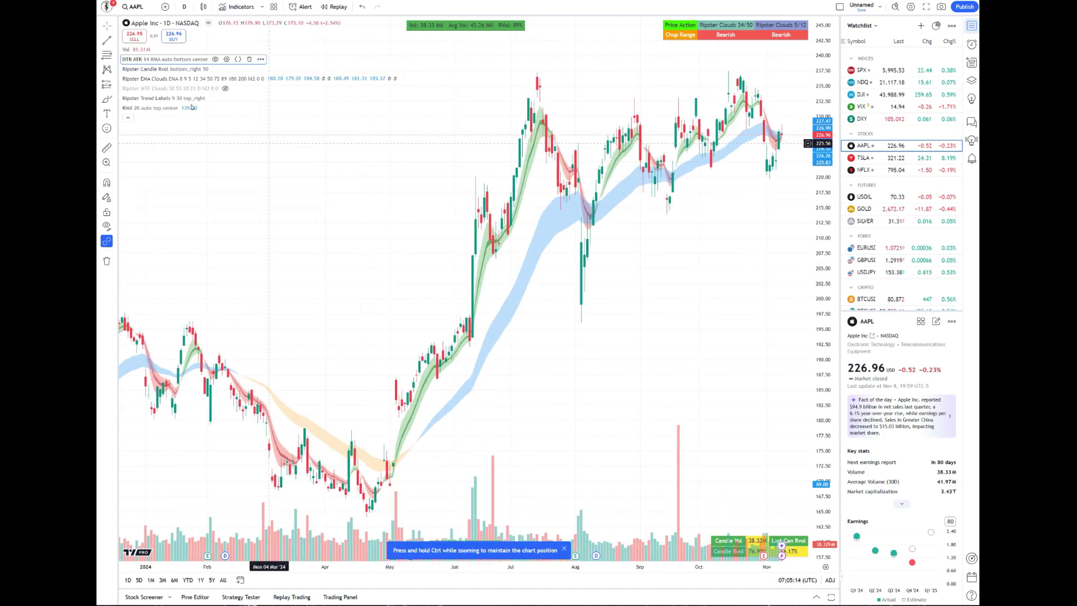
click(283, 79)
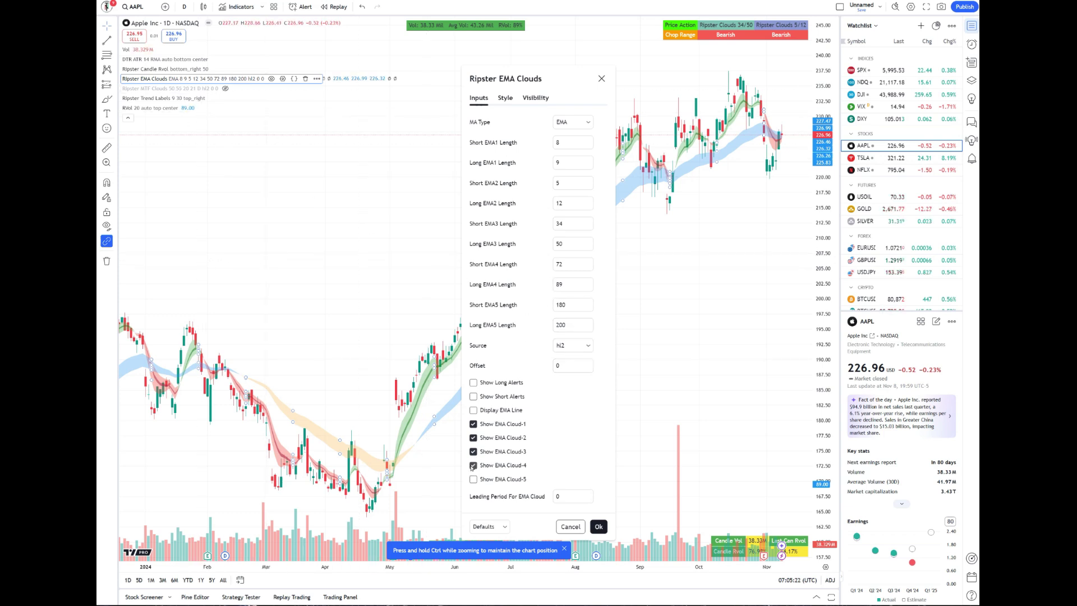
click(574, 264)
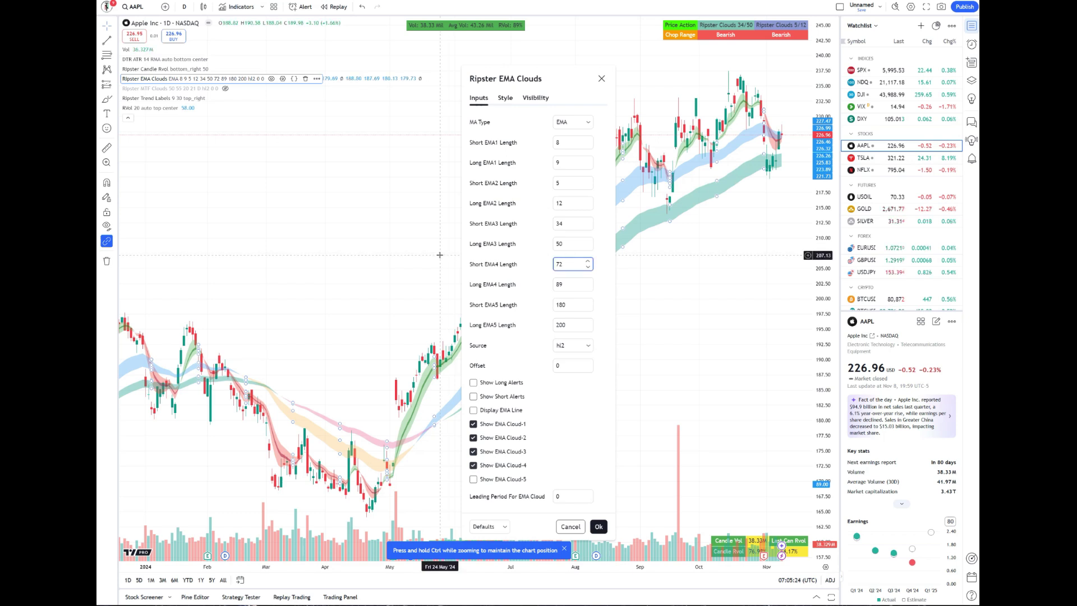
click(542, 262)
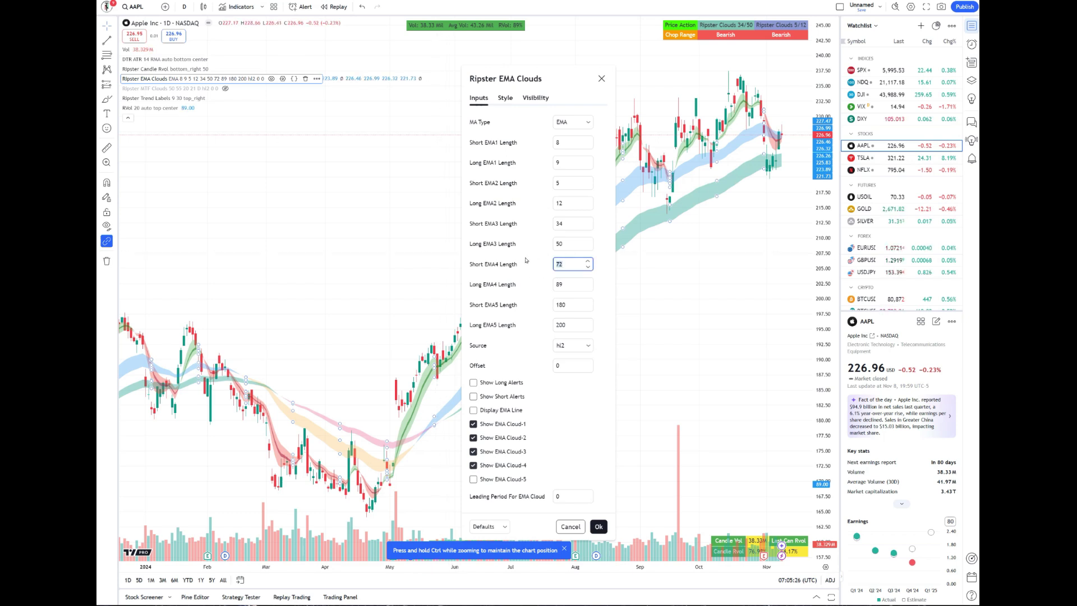
key(Tab)
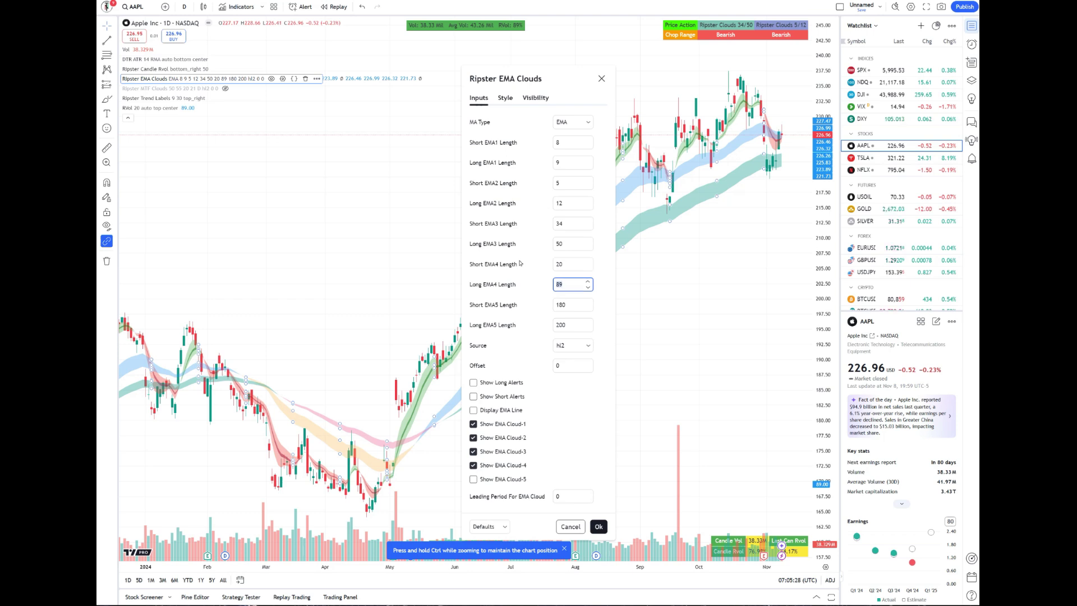
text(21)
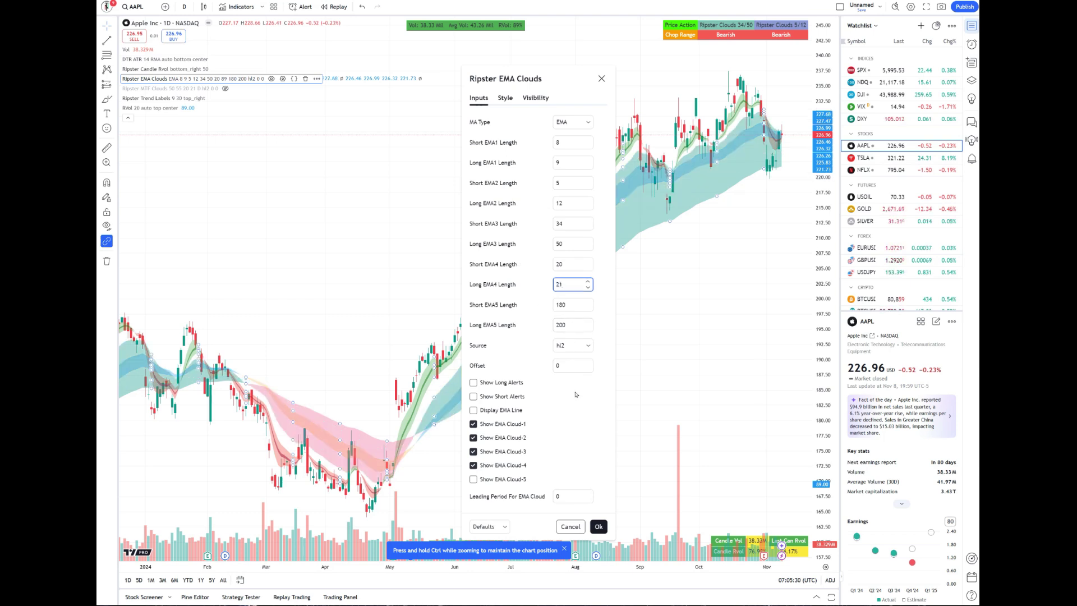
click(575, 395)
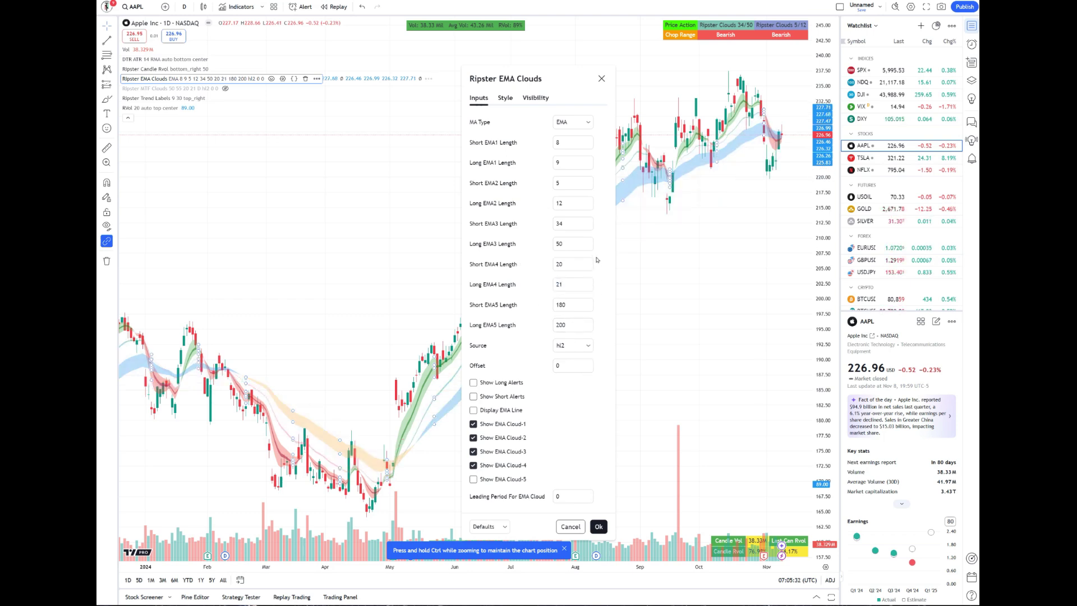
click(598, 527)
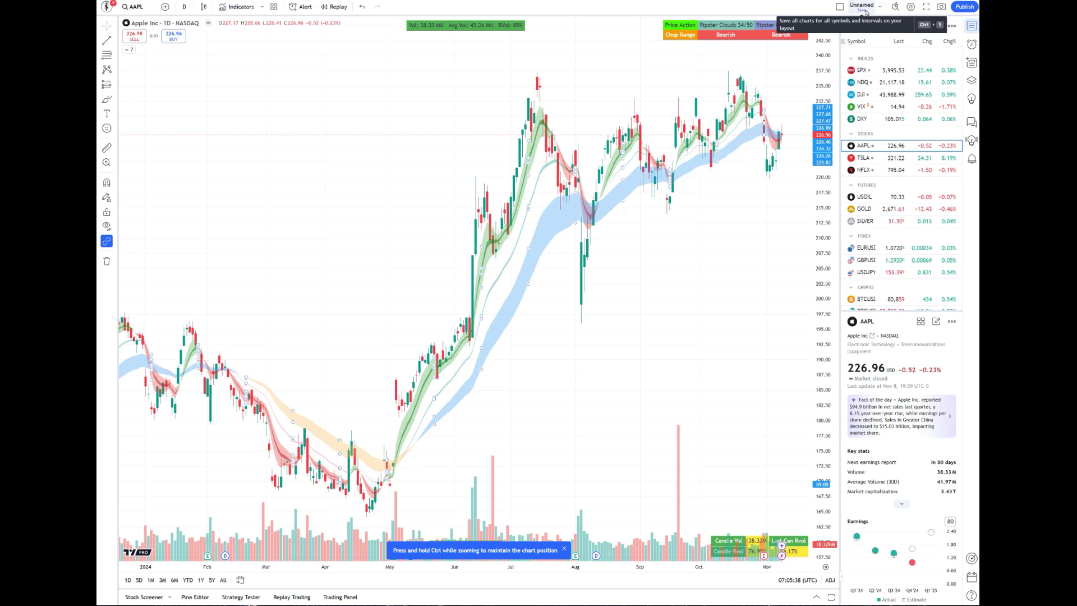
Step: Save the unnamed chart layout and rename it Daily Chart
click(867, 12)
click(879, 7)
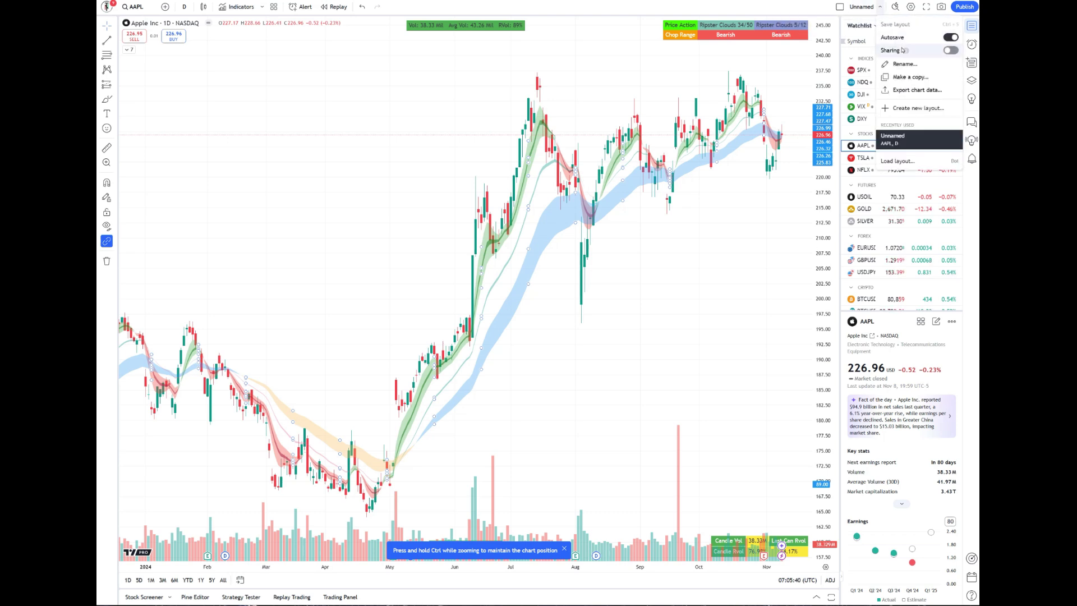
click(905, 65)
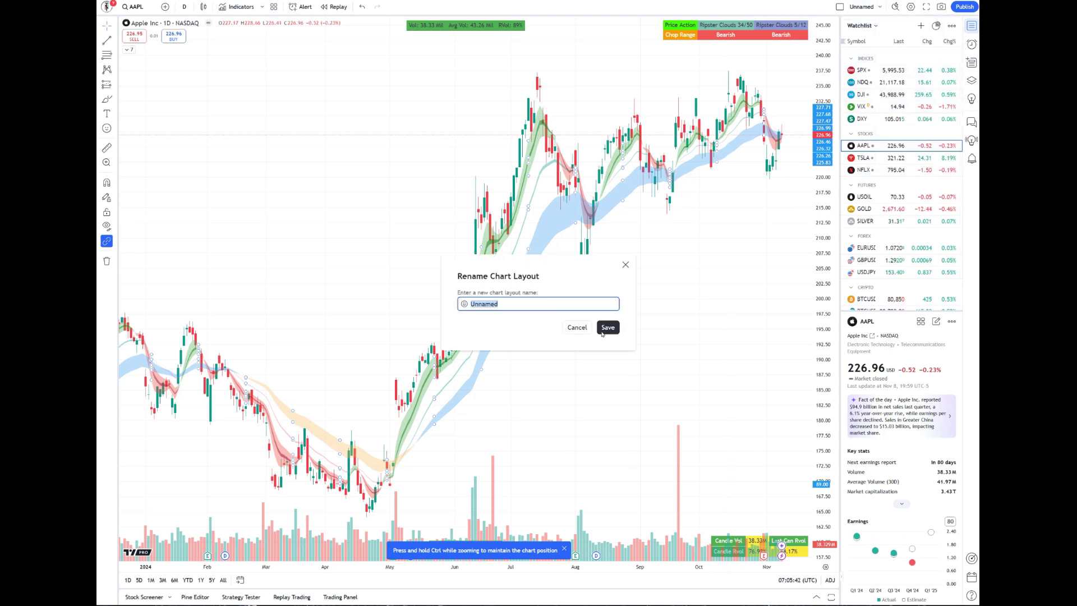
text(D)
click(601, 331)
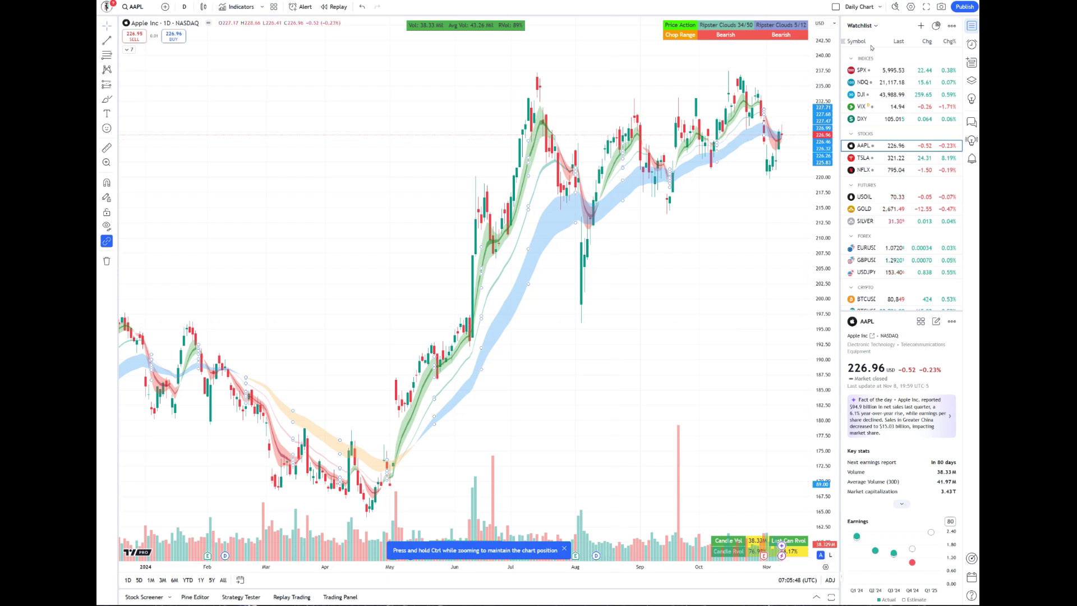
Step: Make a copy of the Daily Chart layout named DT Charts
click(880, 8)
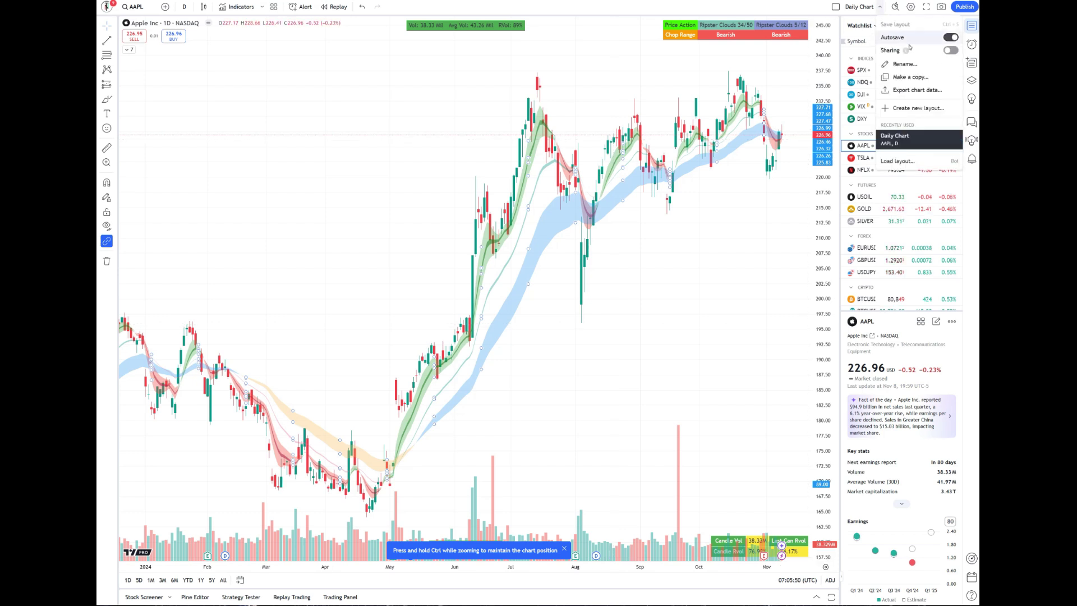
click(900, 76)
text(DT)
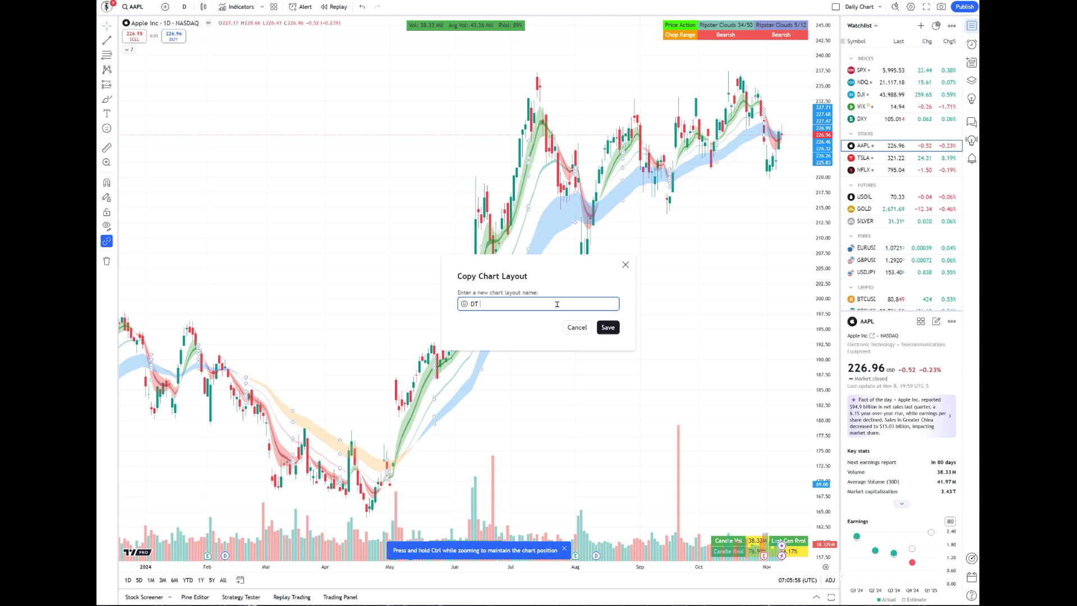
text( Charts)
click(607, 330)
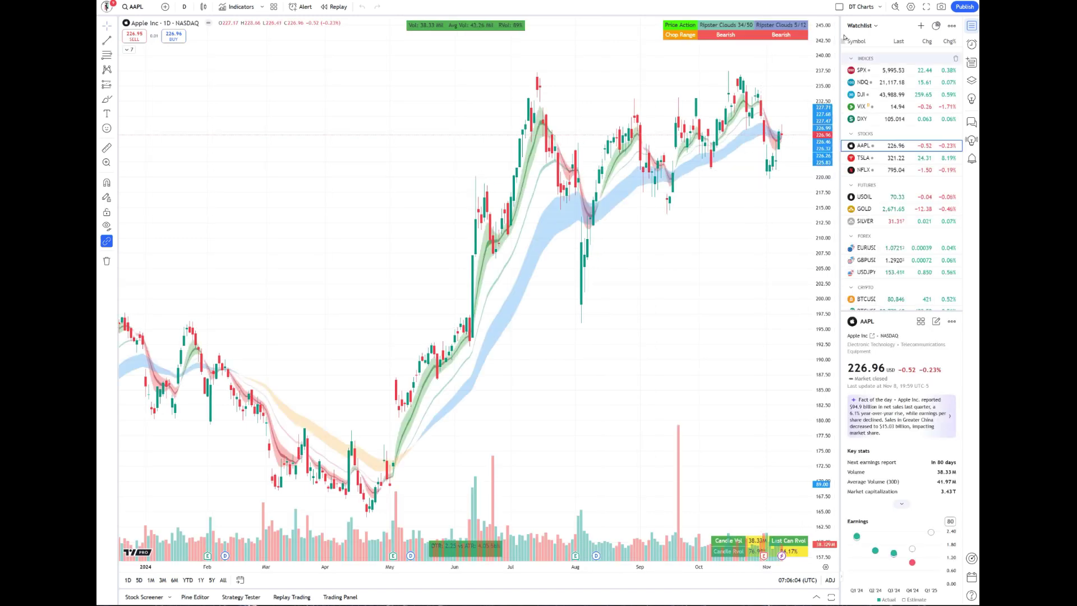
Step: Examine the symbol, trading, alerts and events options in the chart settings of the daily chart
click(910, 7)
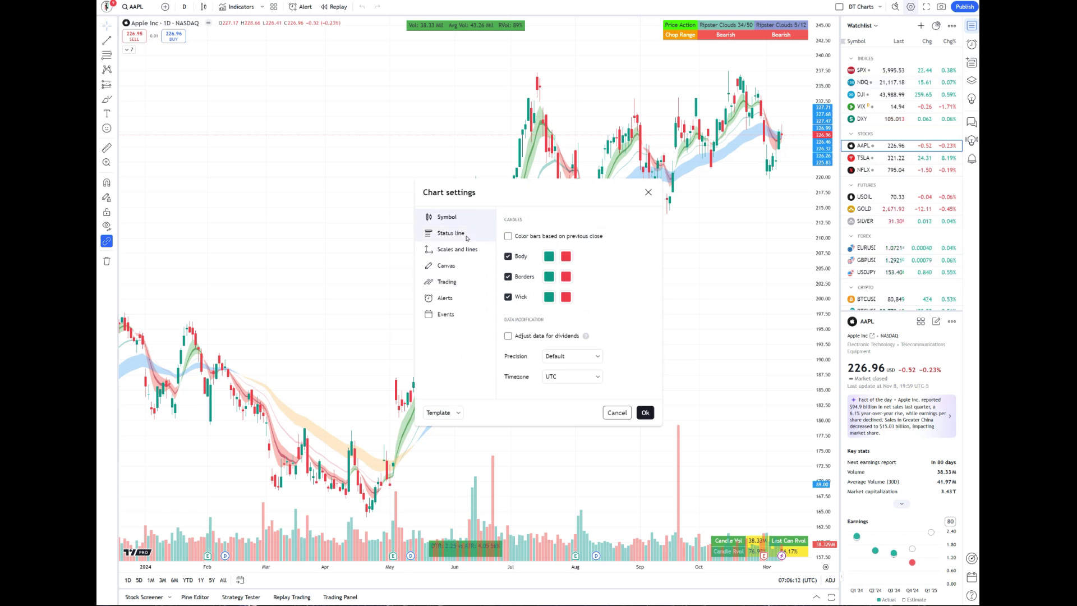
click(453, 282)
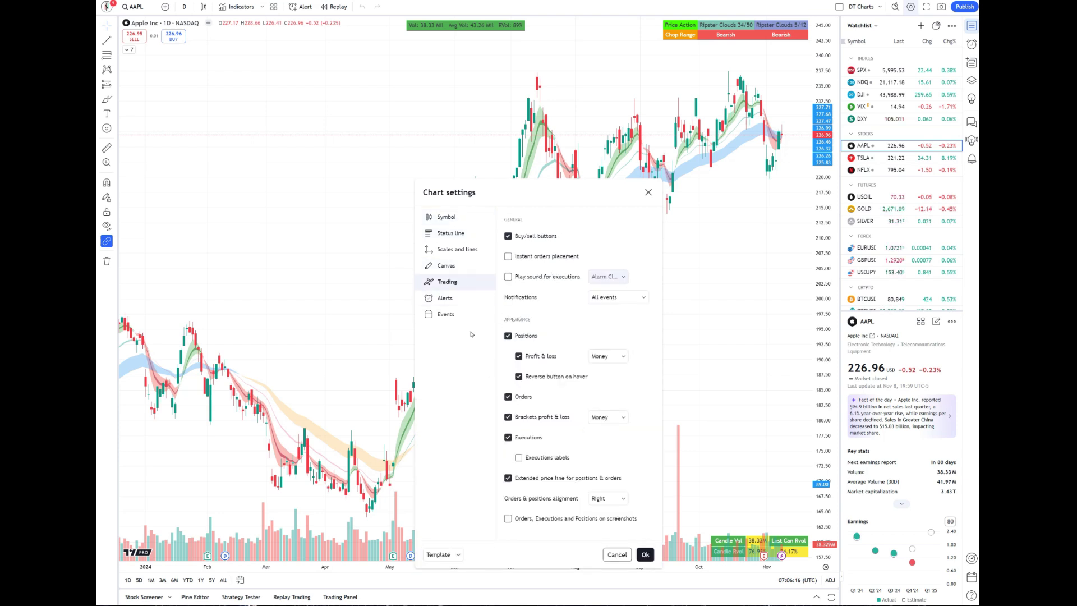
click(445, 299)
click(447, 282)
click(449, 218)
click(446, 314)
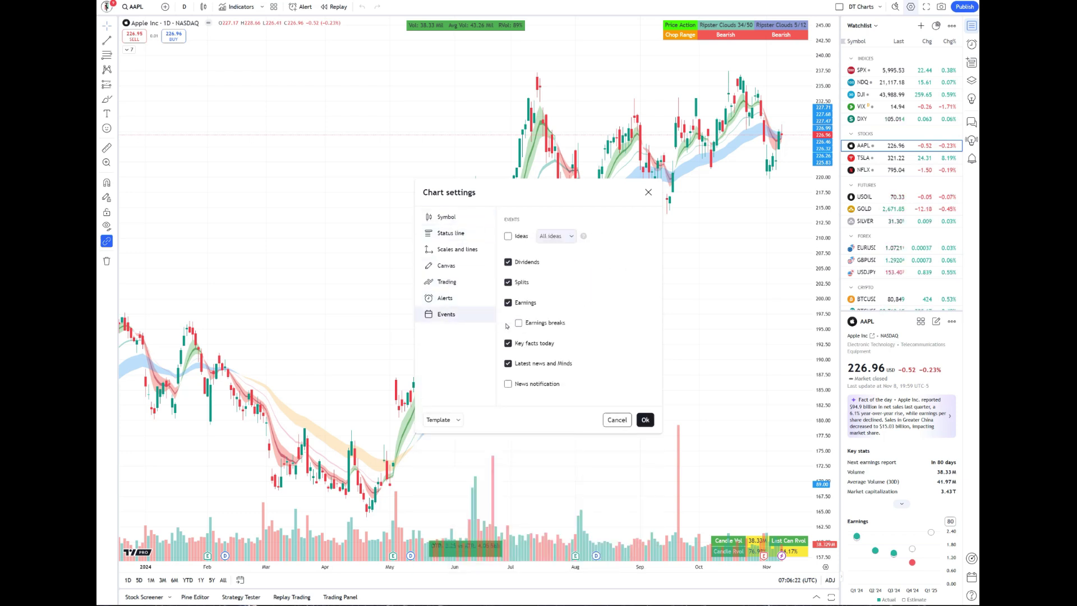
click(462, 300)
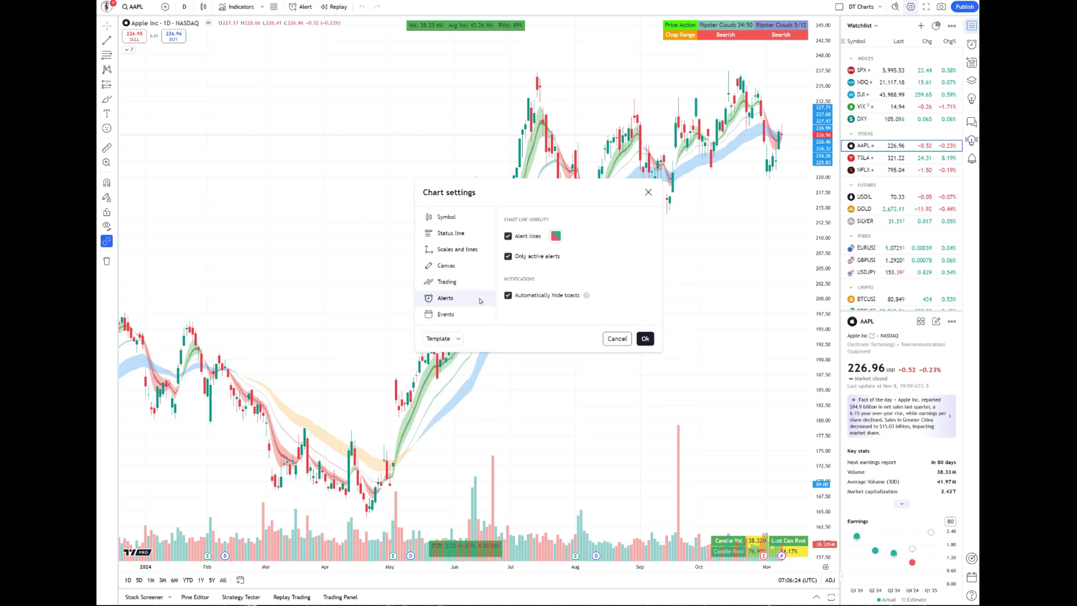
click(460, 282)
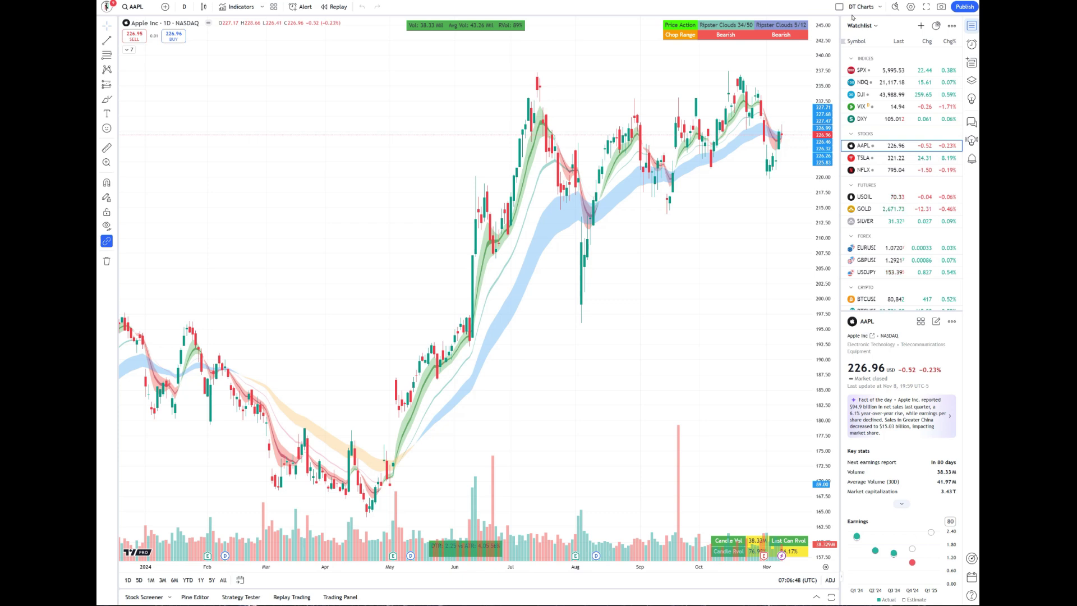
Step: Switch the chart to the 10-minute interval and set its session to extended trading hours
click(184, 7)
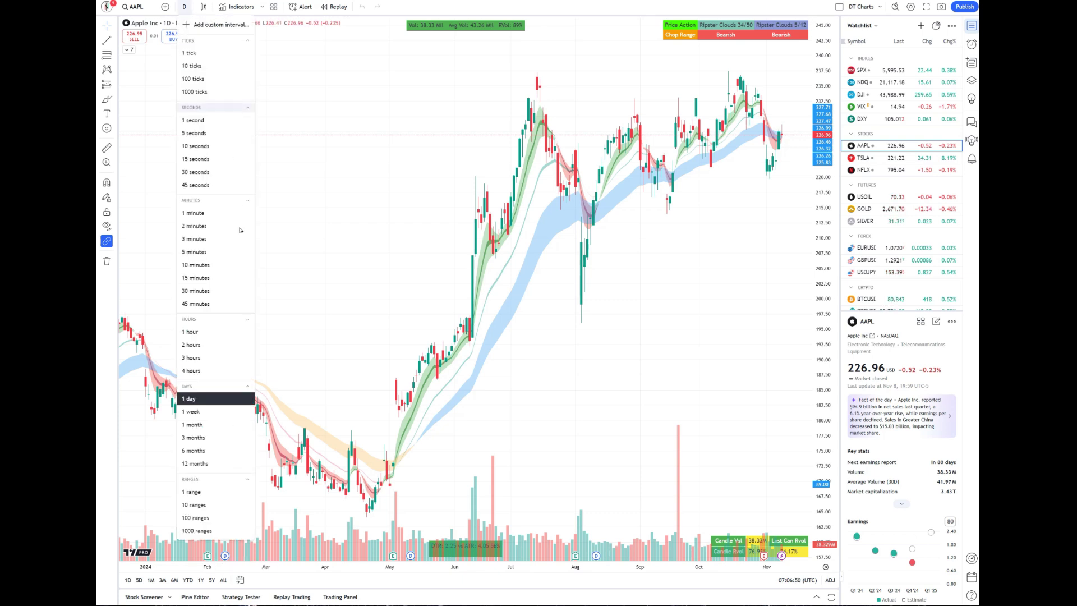
click(212, 268)
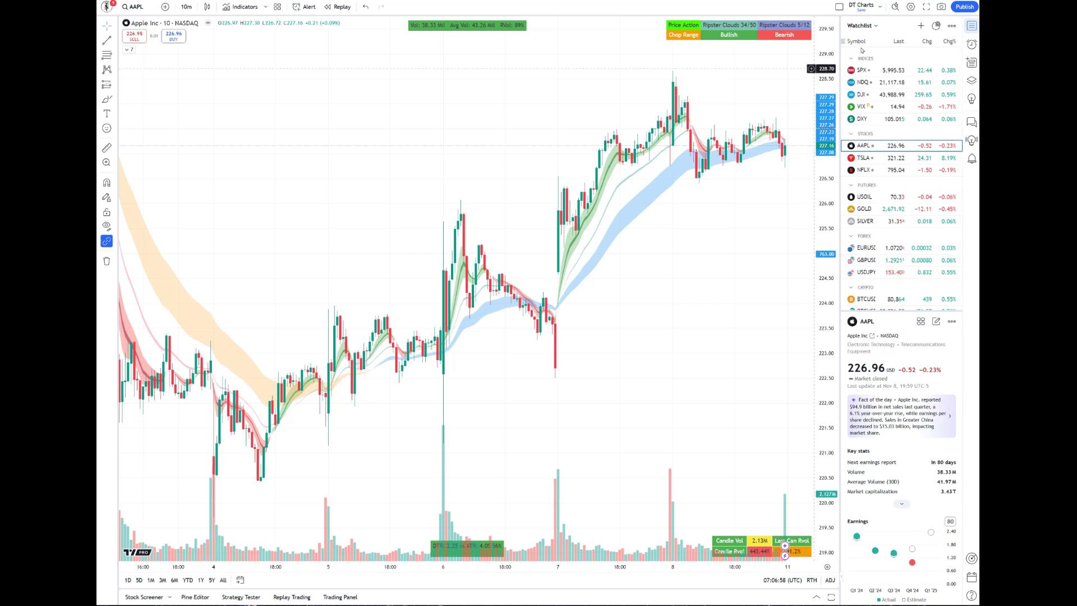
click(910, 7)
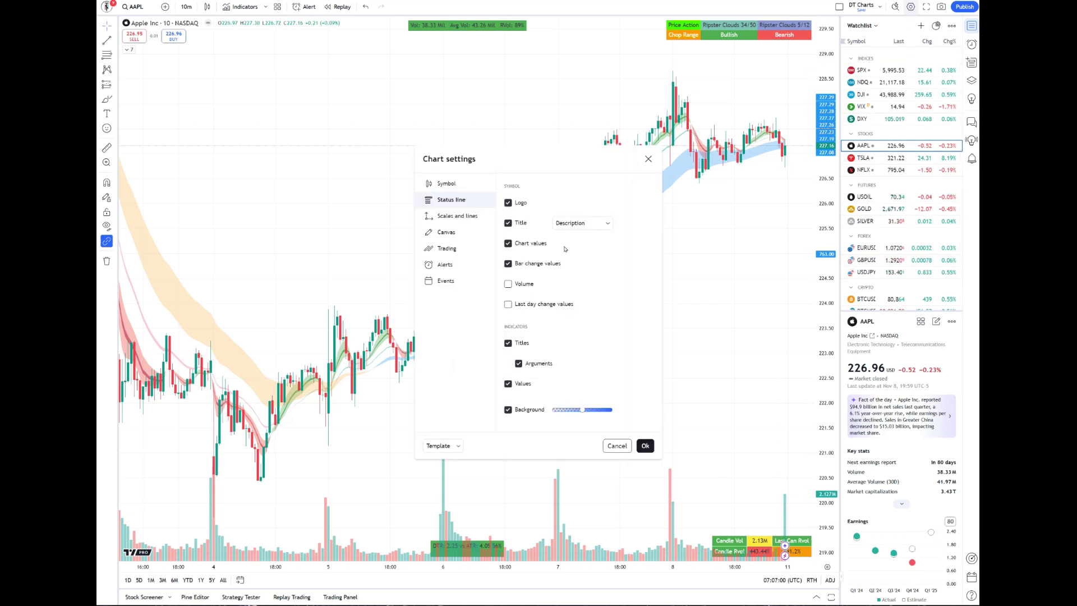
click(453, 252)
click(445, 264)
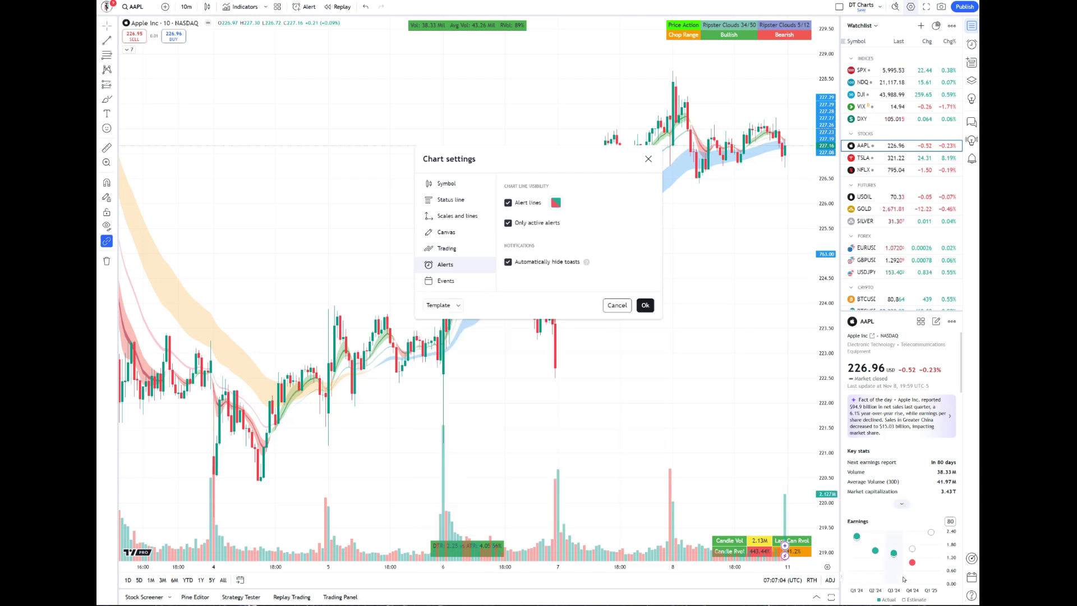
click(446, 184)
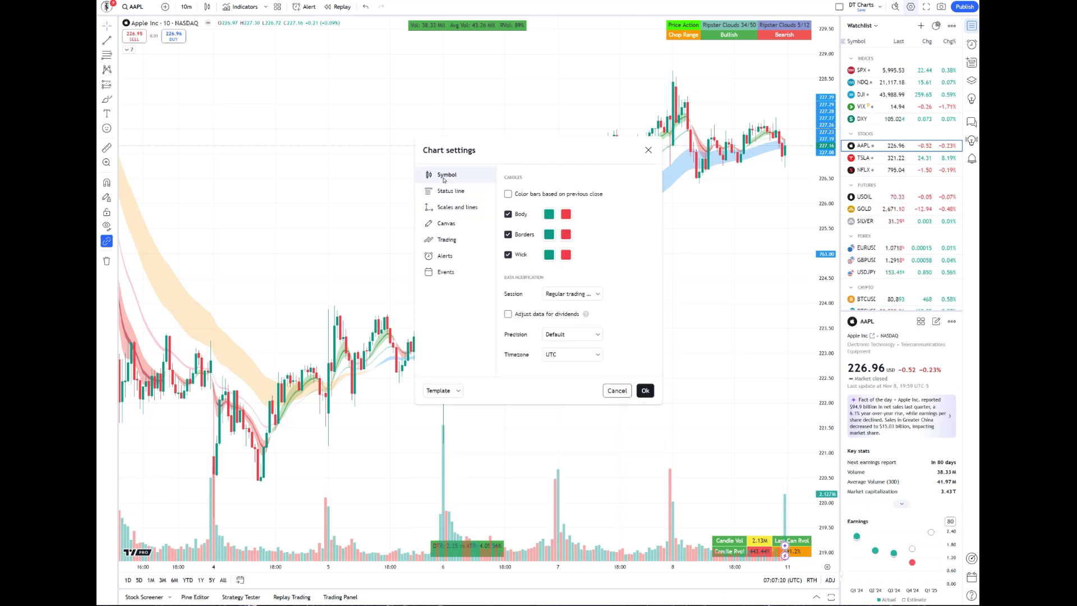
click(564, 297)
click(578, 323)
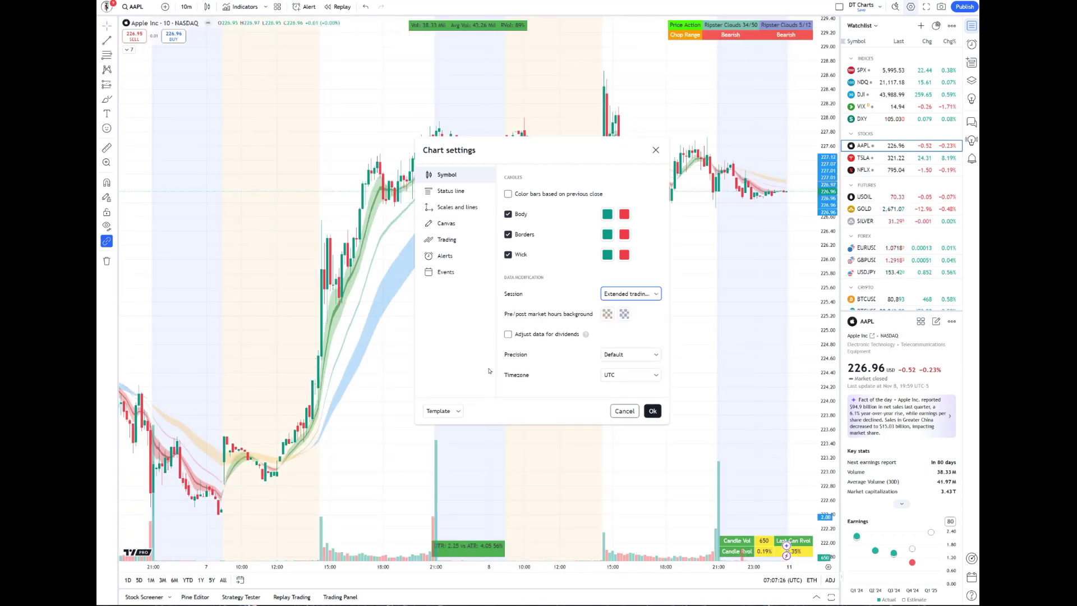
Step: Set both the pre-market and post-market hours background colors to light gray
click(612, 316)
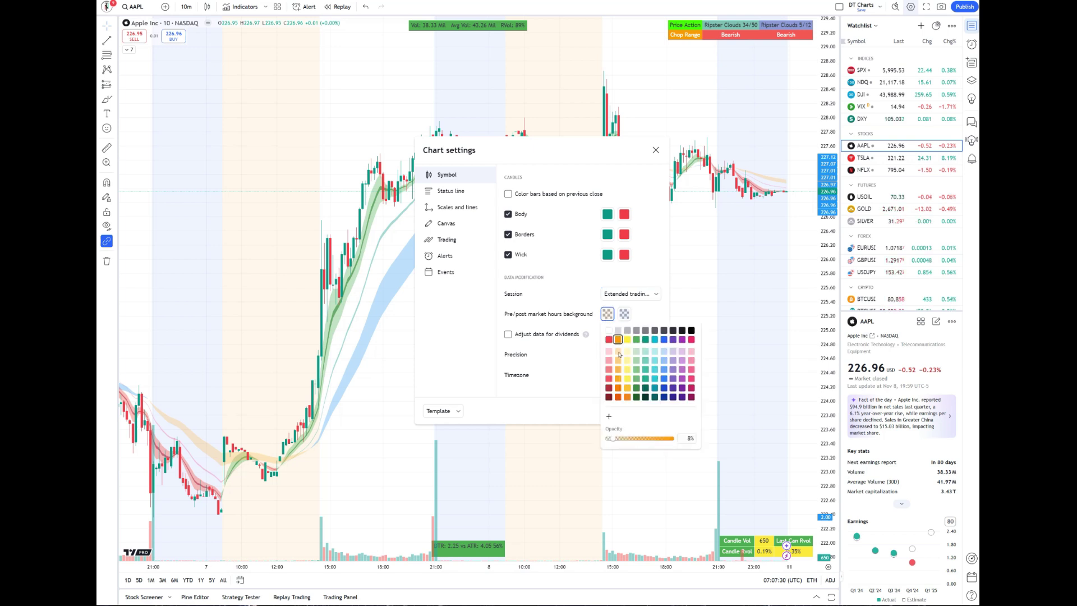
click(617, 331)
click(627, 331)
click(627, 439)
click(624, 314)
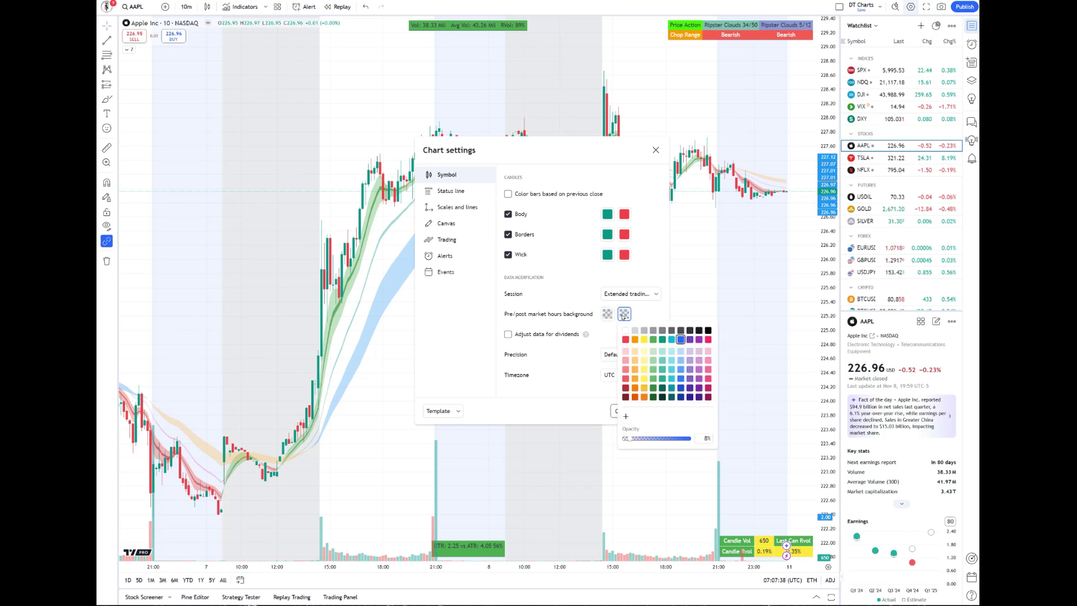
click(644, 331)
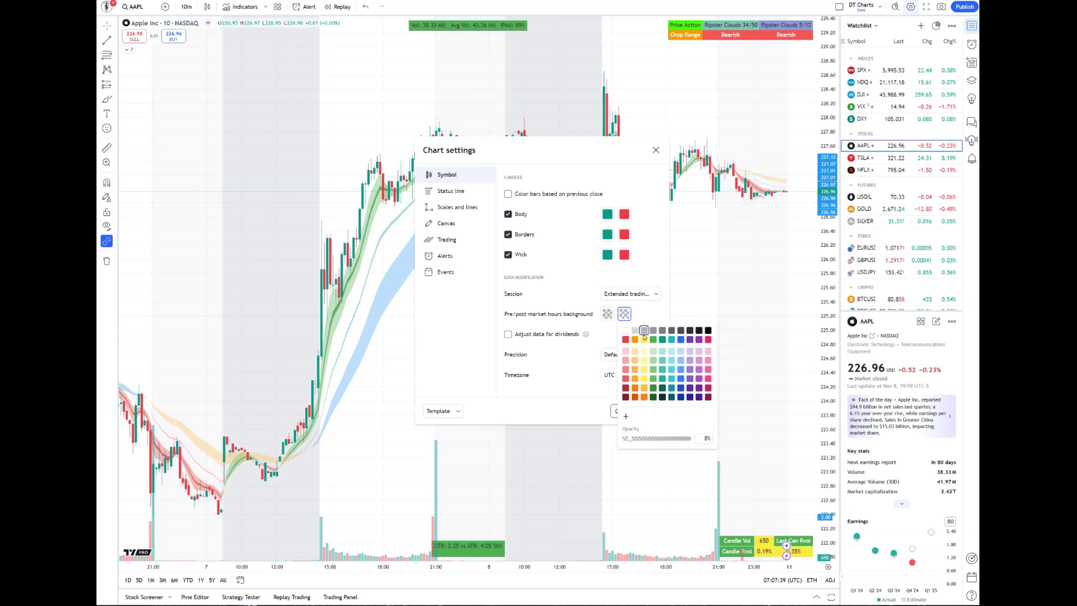
click(559, 375)
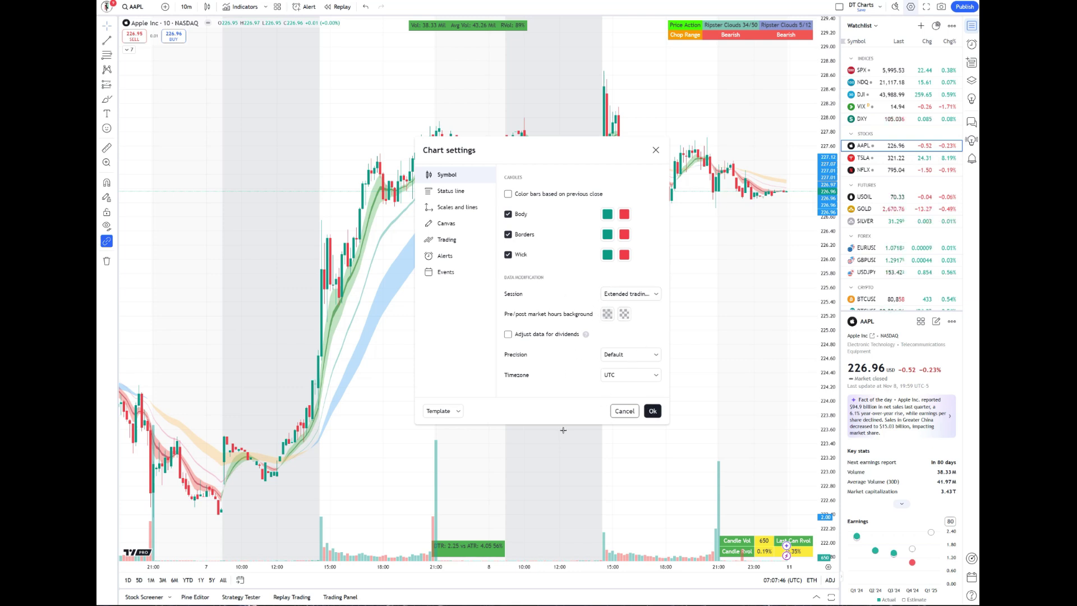
Step: Set the chart's timezone to (UTC-5) New York
click(621, 375)
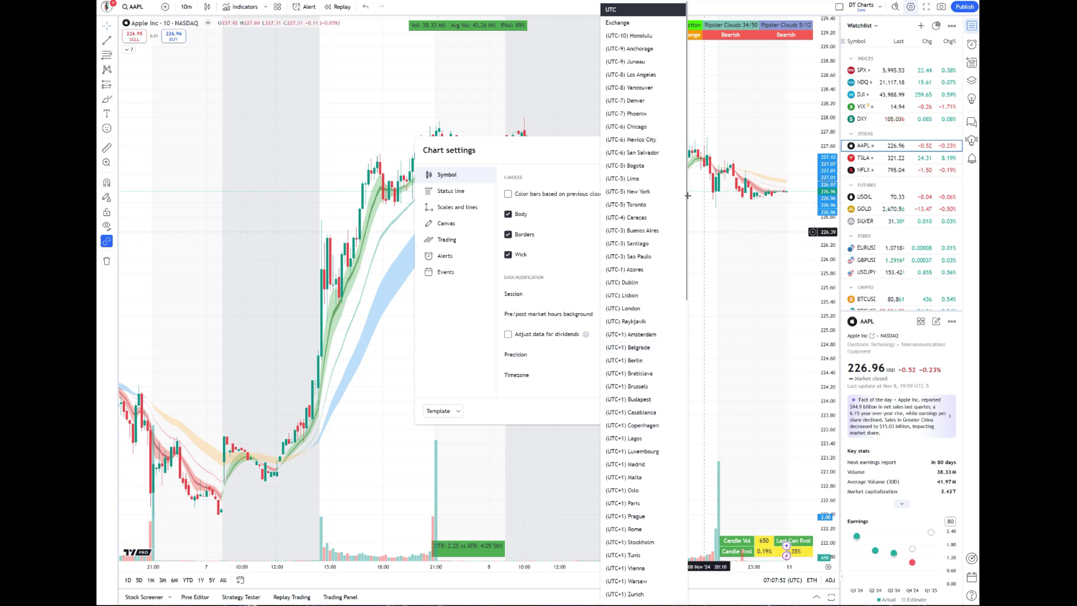
drag(685, 199, 684, 382)
scroll(684, 382, down, 3)
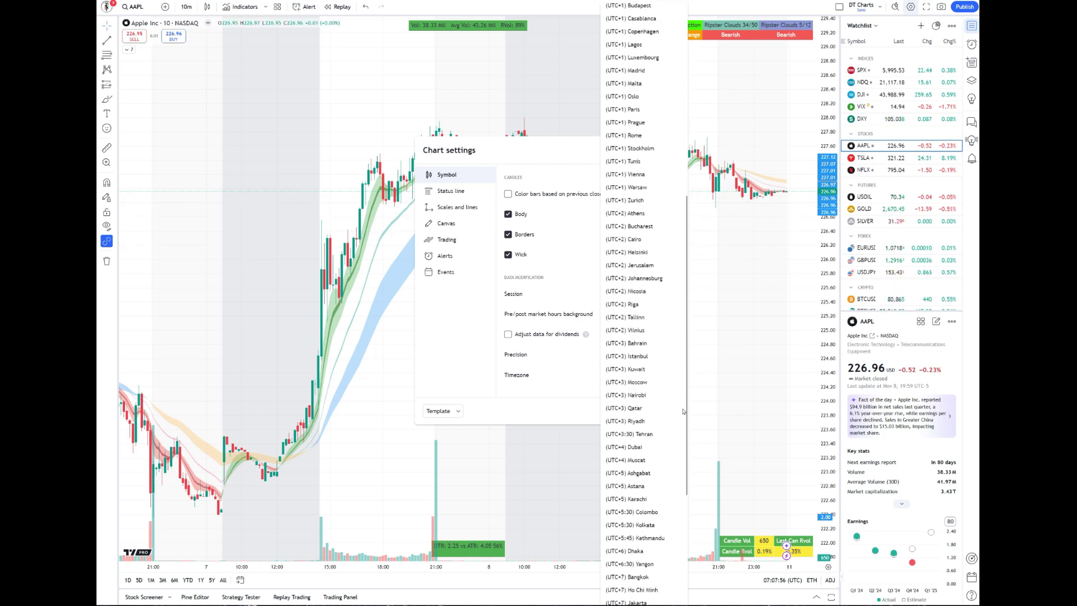
scroll(676, 389, up, 8)
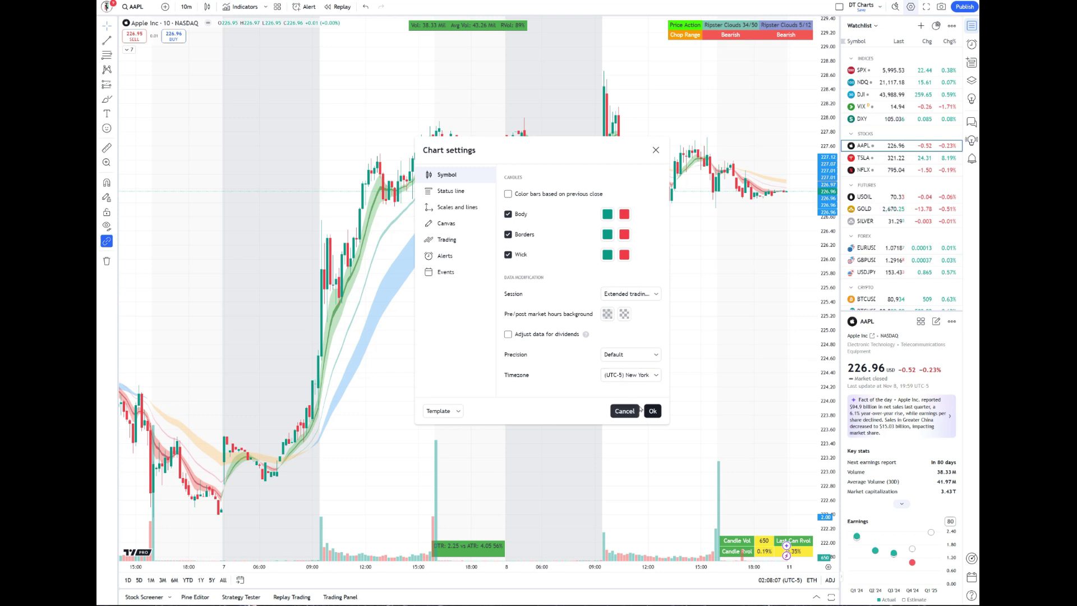
Step: Examine the status line, scales and lines, and canvas options in the chart settings
click(451, 190)
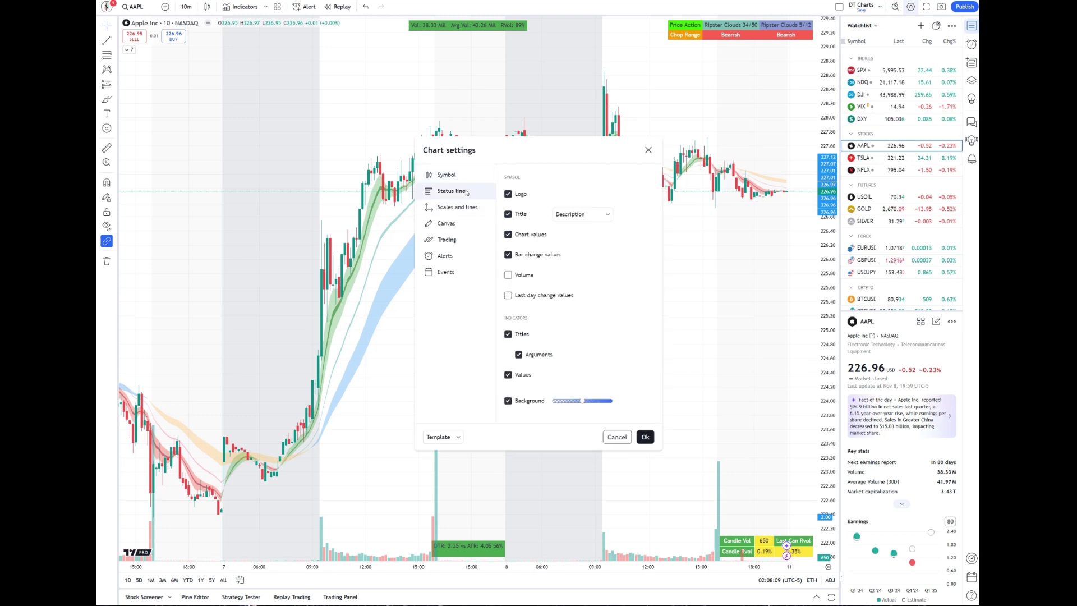
click(471, 208)
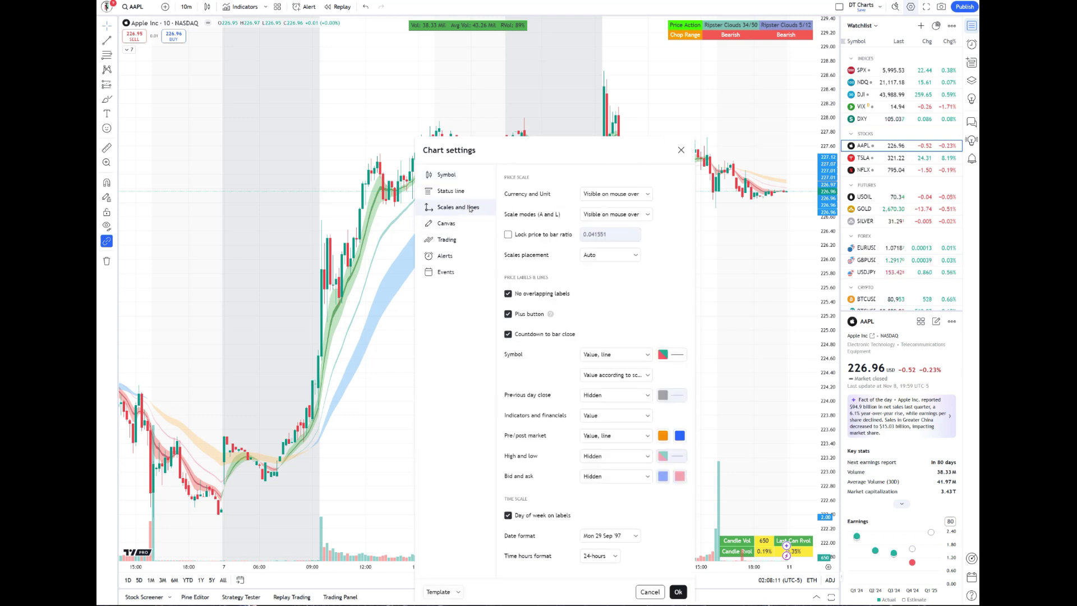
click(458, 224)
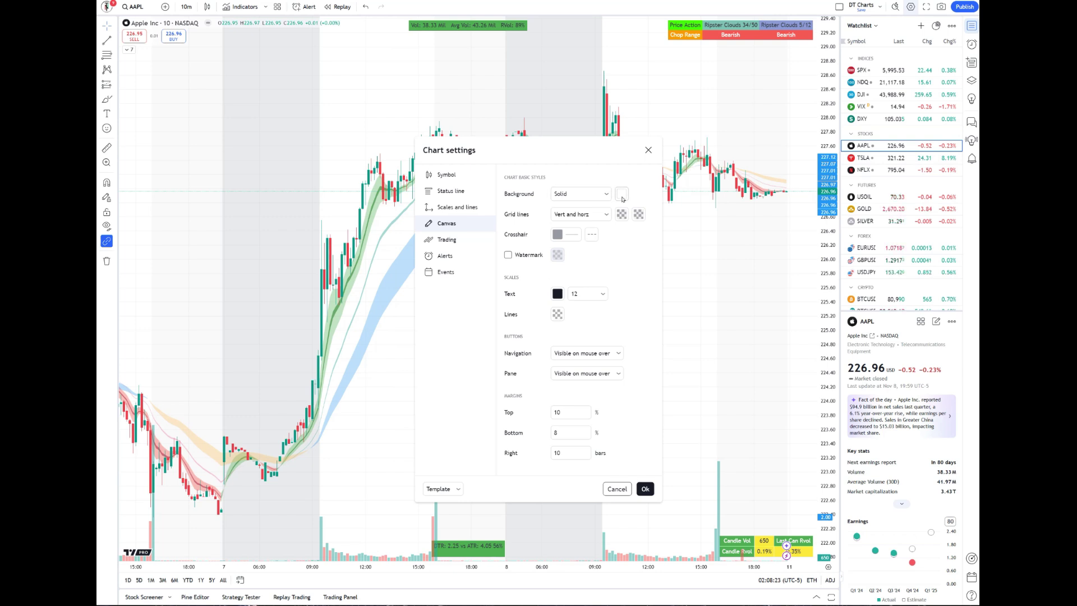
Step: Try gray and black for the solid chart background, and return the background color to white
click(622, 194)
click(659, 210)
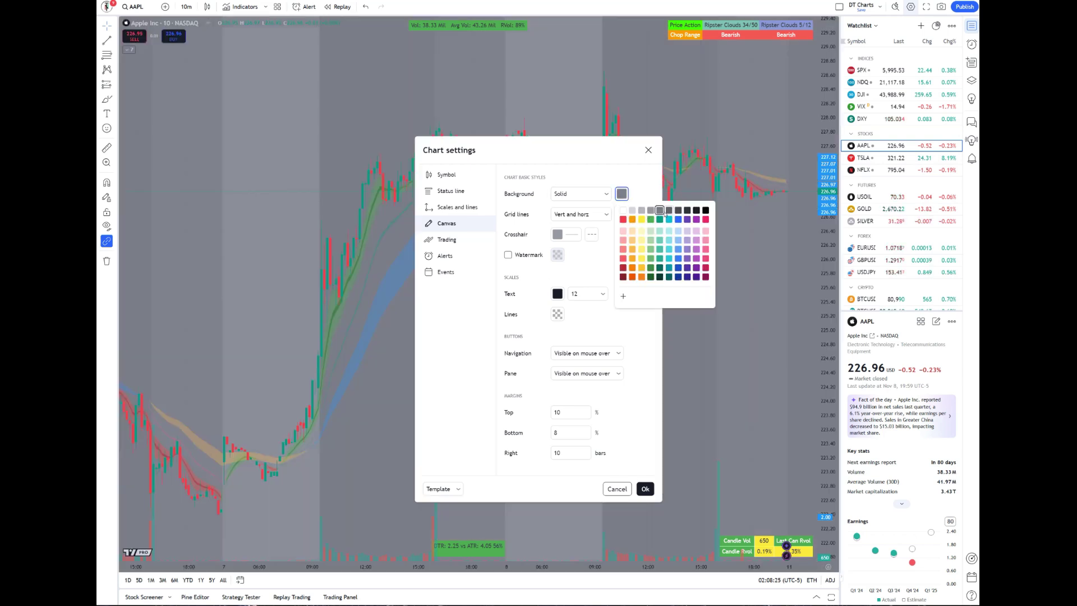
click(706, 210)
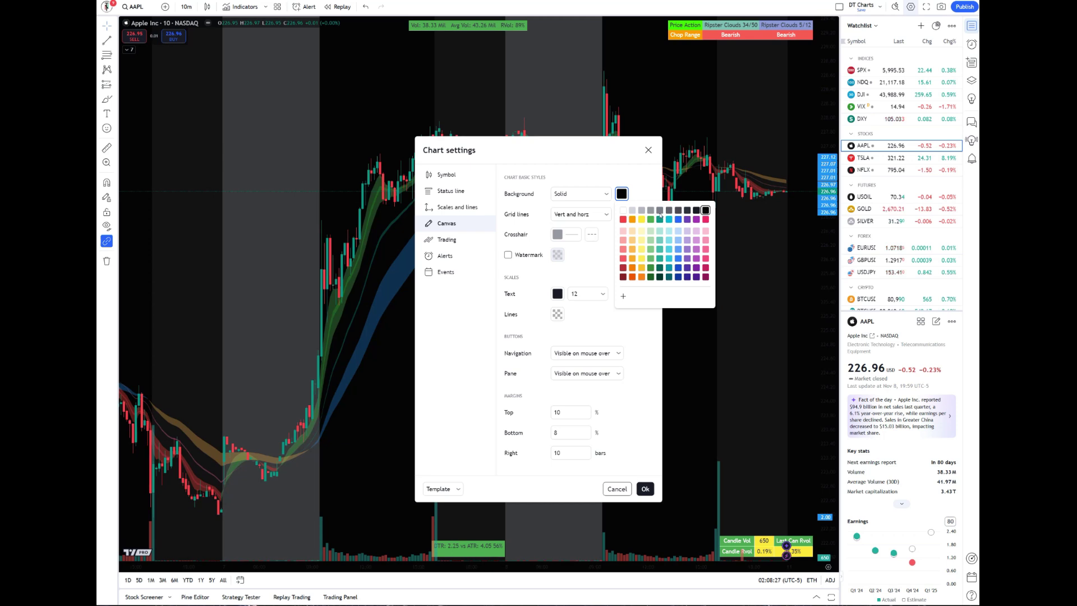
click(623, 210)
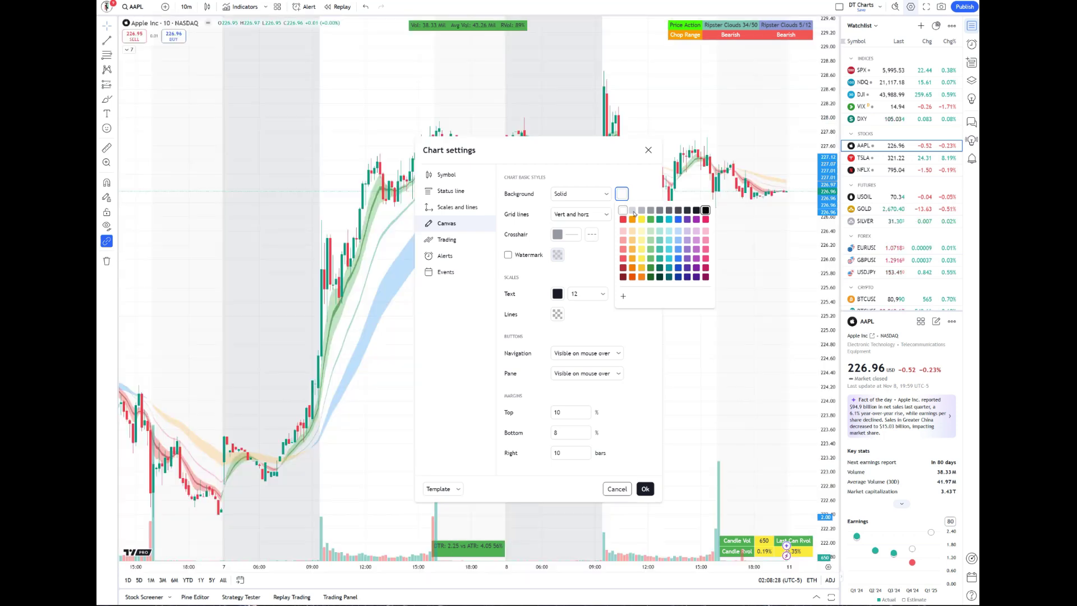
click(631, 442)
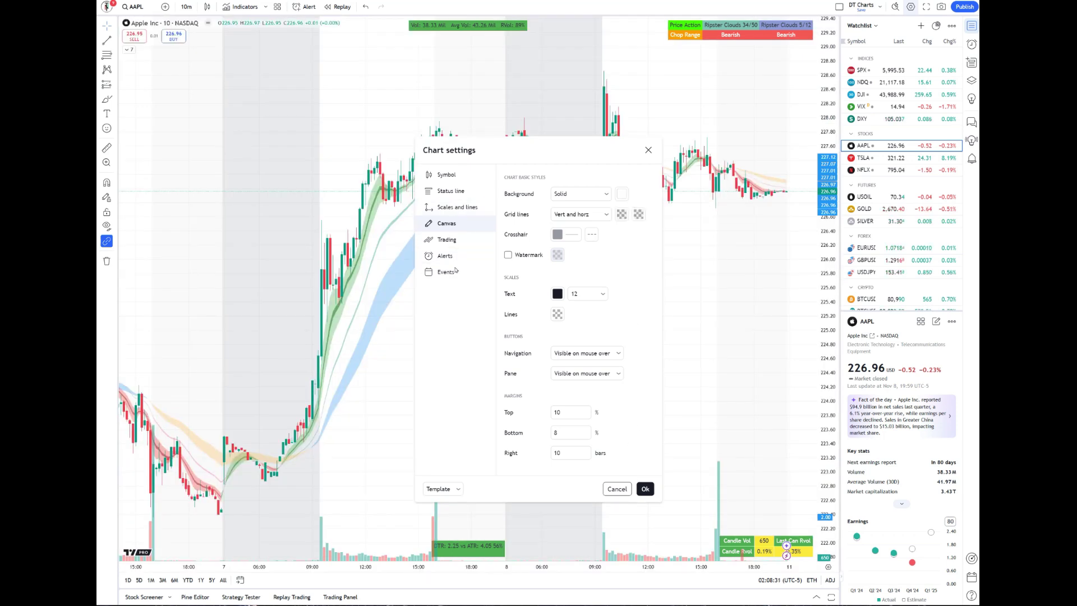
Step: Review the trading, alerts, events, symbol and status line options, and accept the chart settings
click(463, 242)
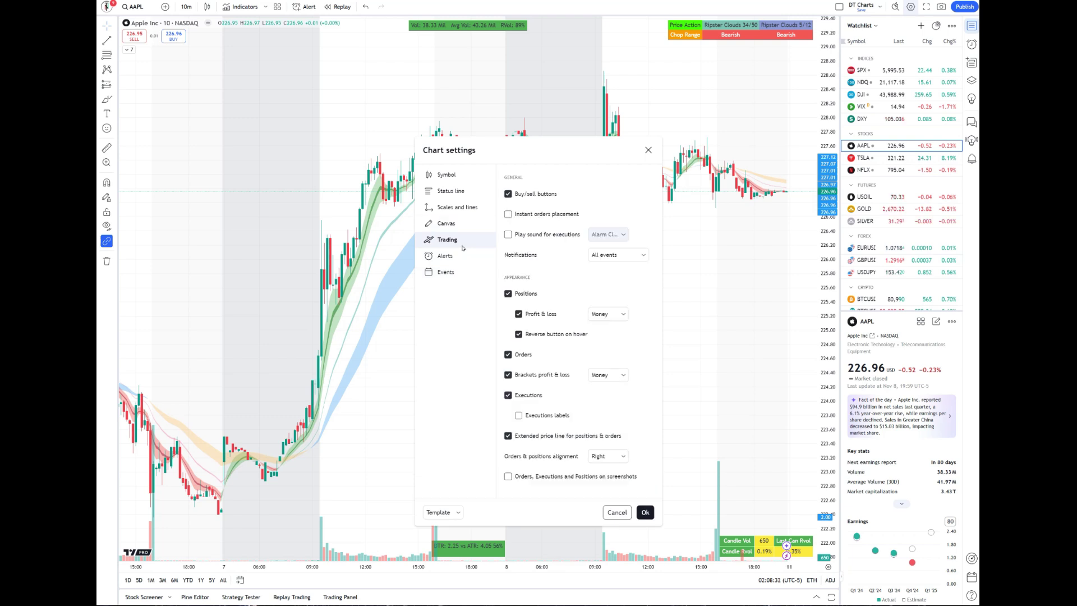
click(451, 257)
click(447, 272)
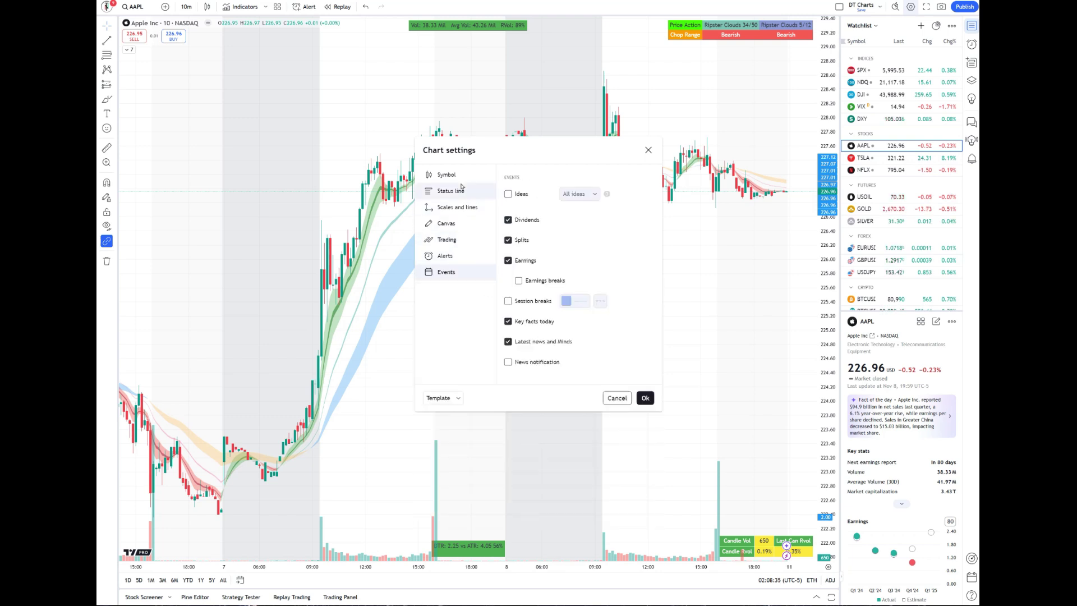
click(459, 177)
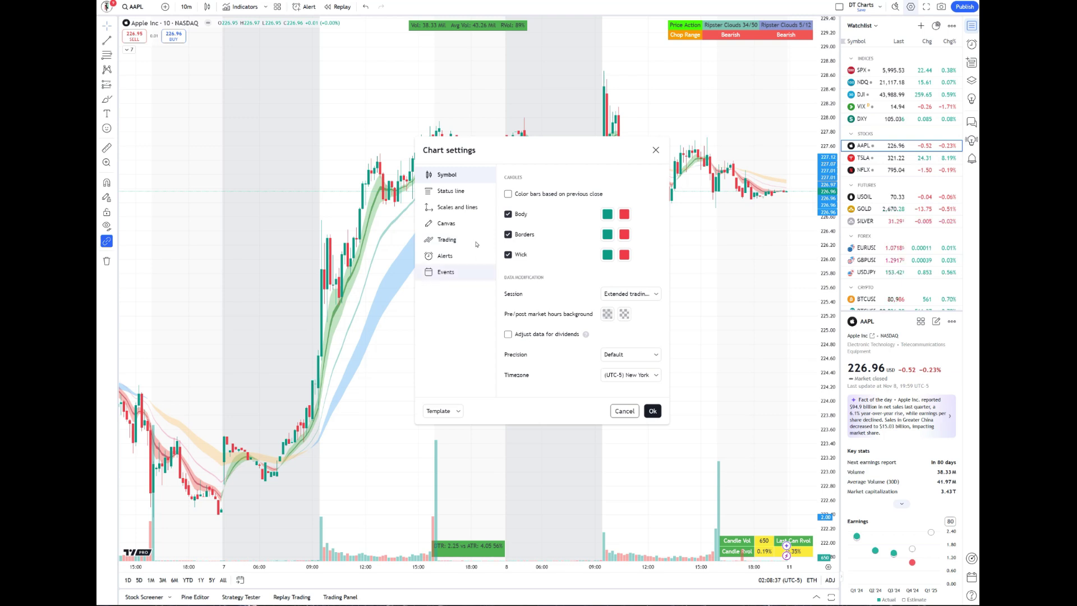
click(452, 192)
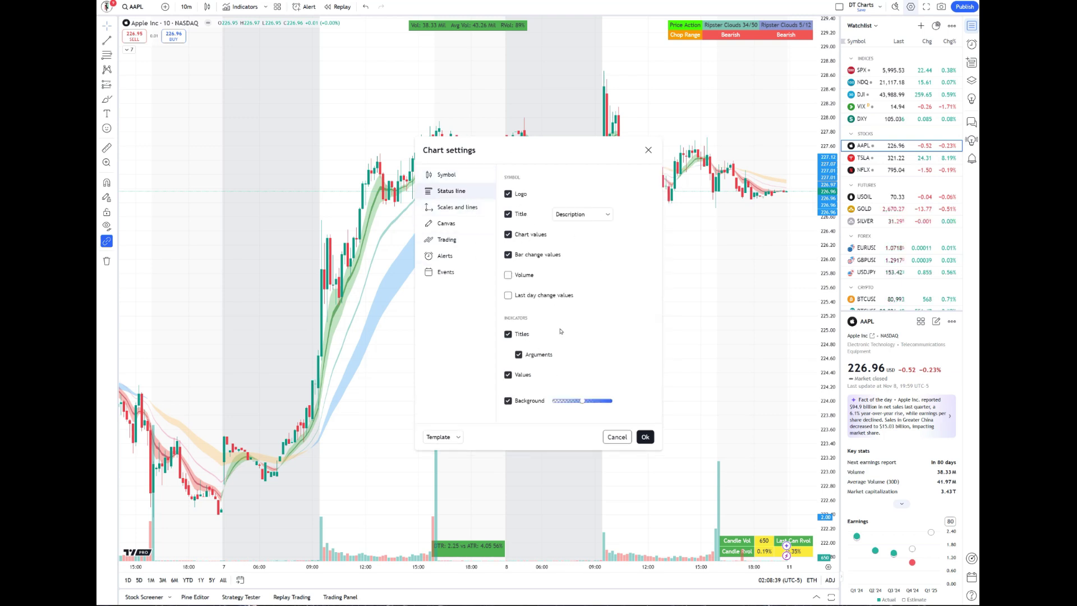
click(645, 437)
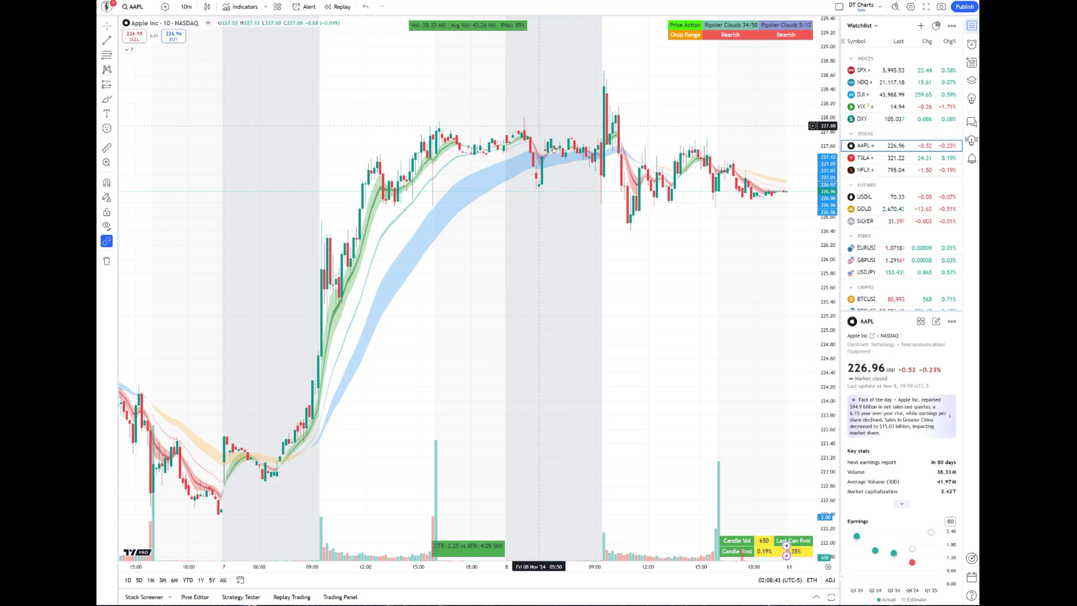
Step: Split the layout into three charts, one tall chart beside two stacked ones, and sync the symbol across them
click(838, 7)
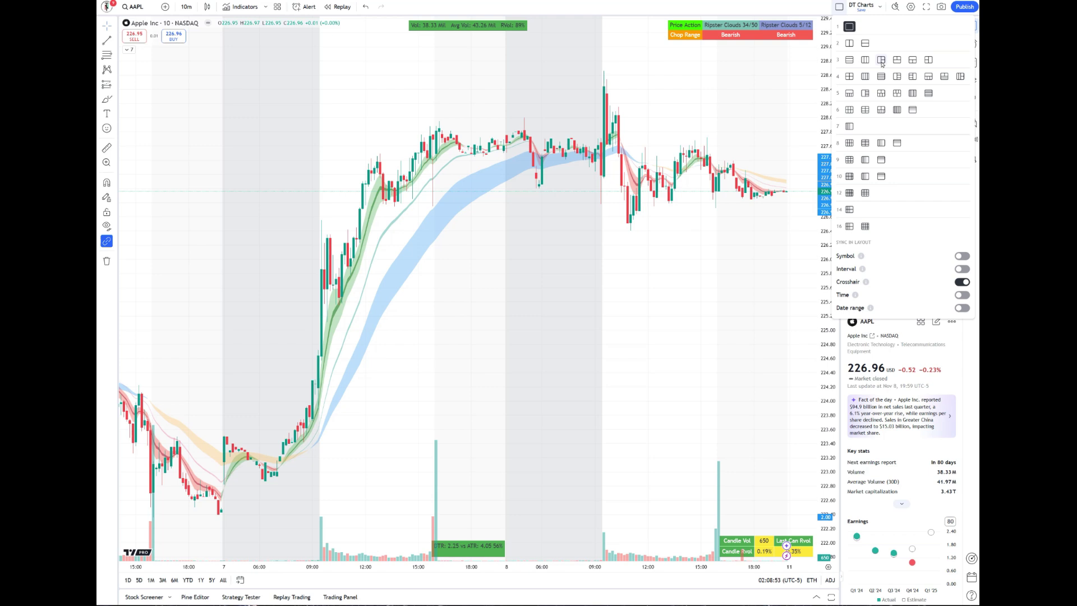
click(881, 60)
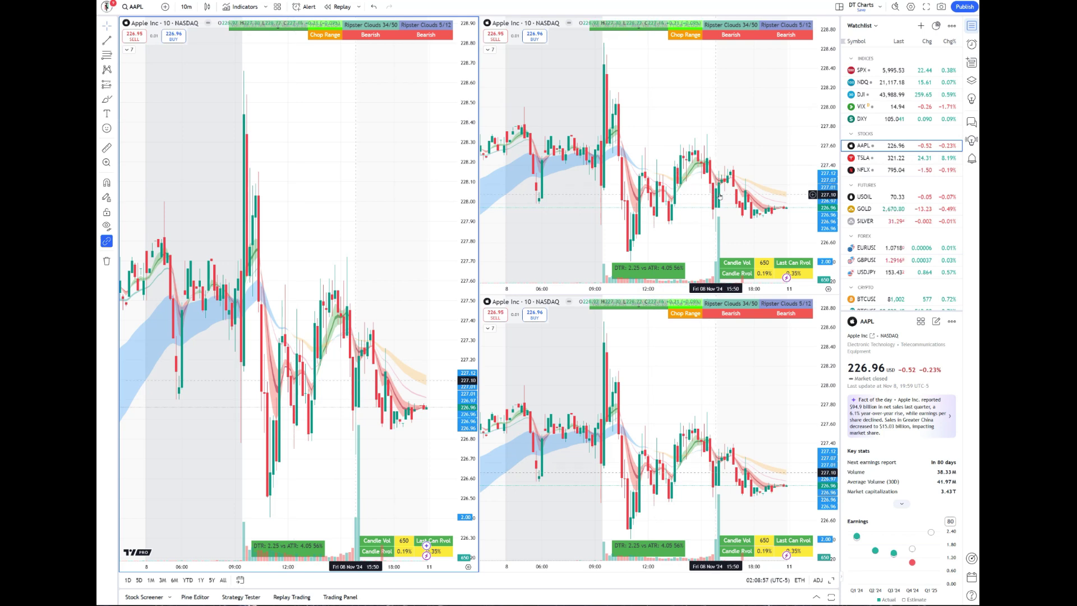
click(736, 107)
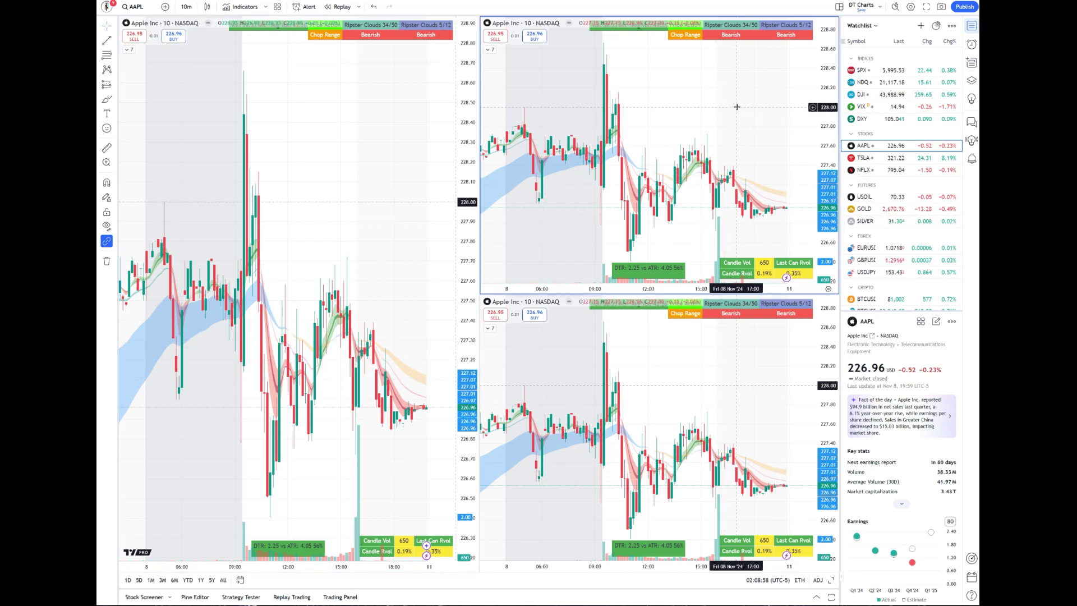
click(839, 7)
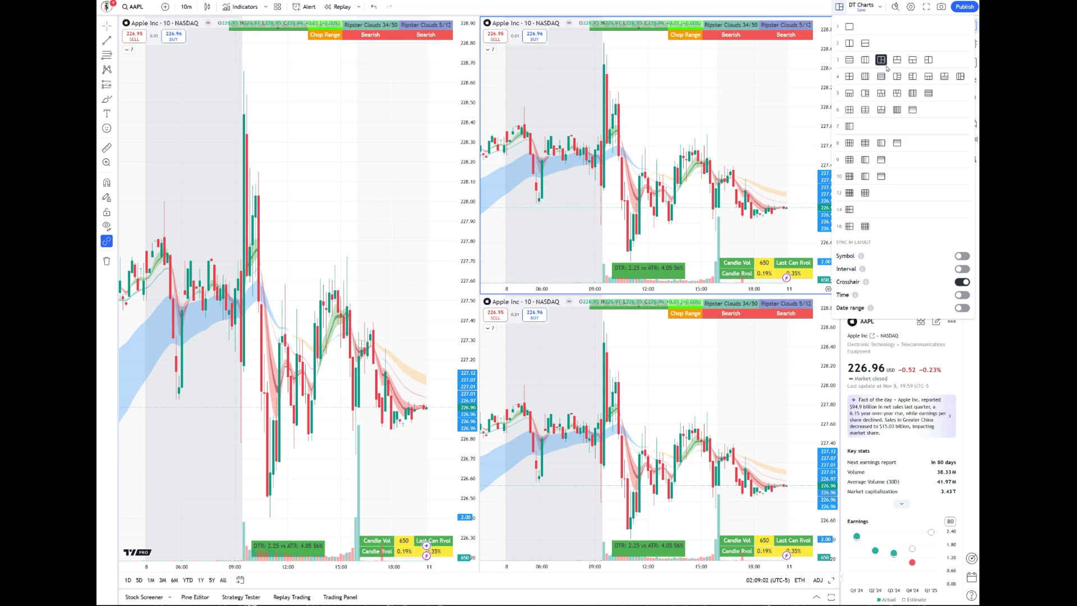
click(961, 256)
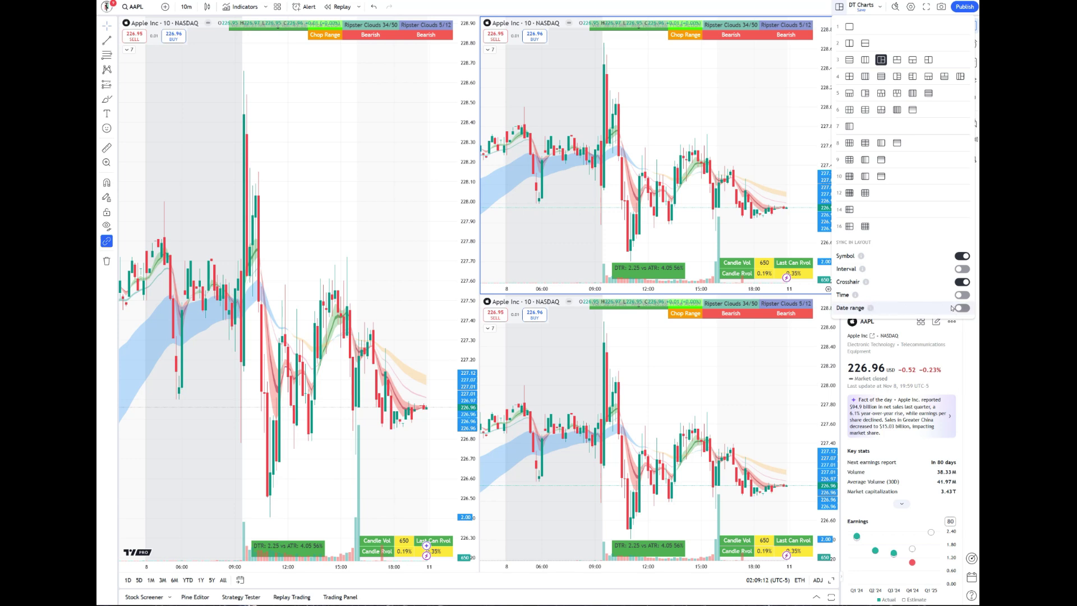
Step: Set the upper of the two stacked charts to the 1-hour interval
click(752, 134)
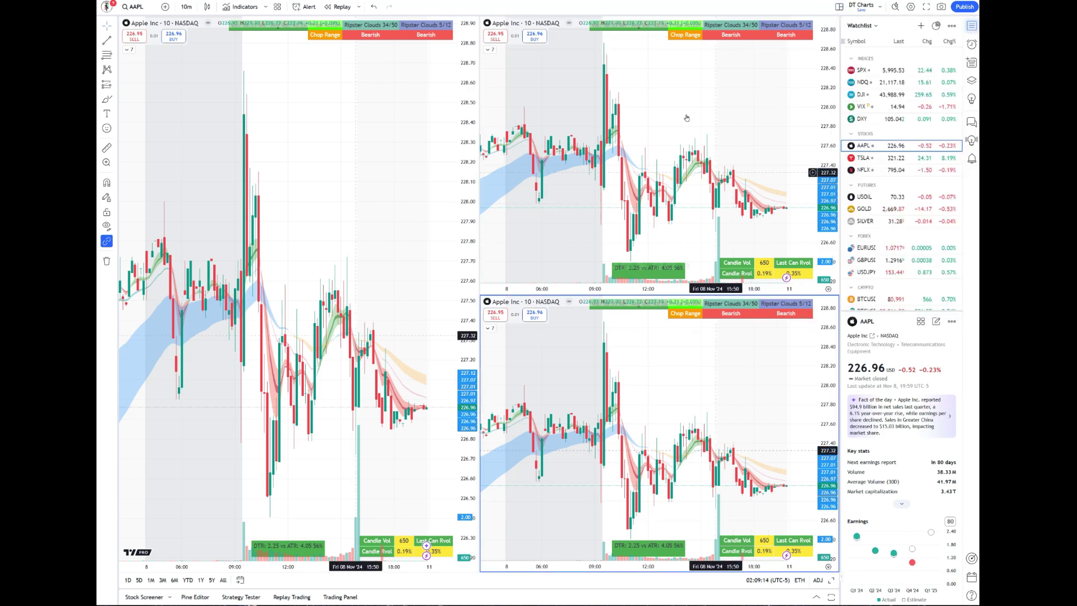
click(186, 7)
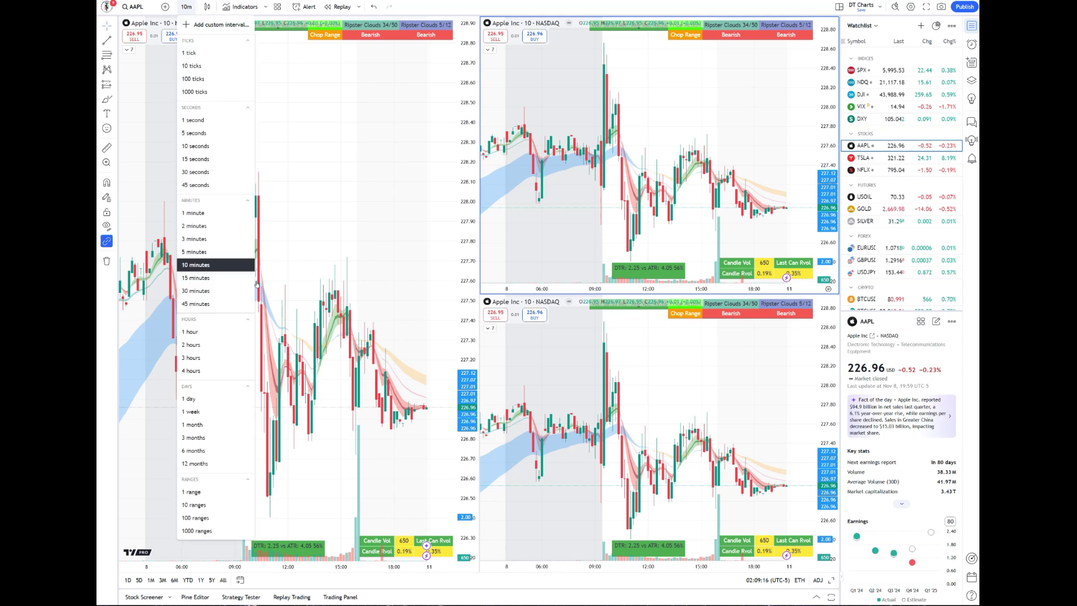
click(211, 334)
scroll(832, 127, down, 5)
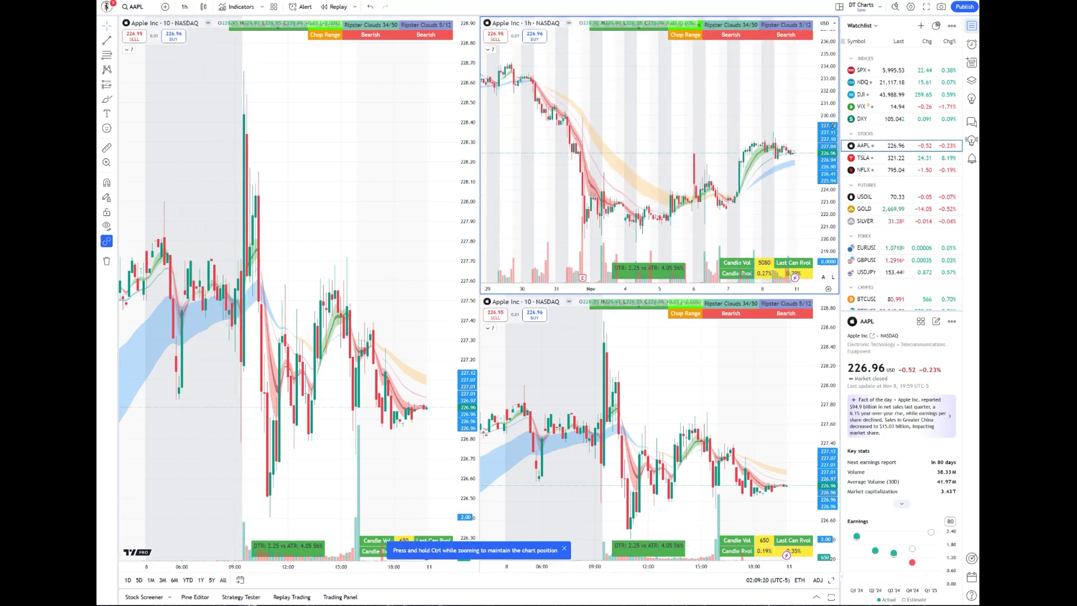
Step: Set the lower of the two stacked charts to the 1-day interval and dismiss the zooming hint
click(698, 350)
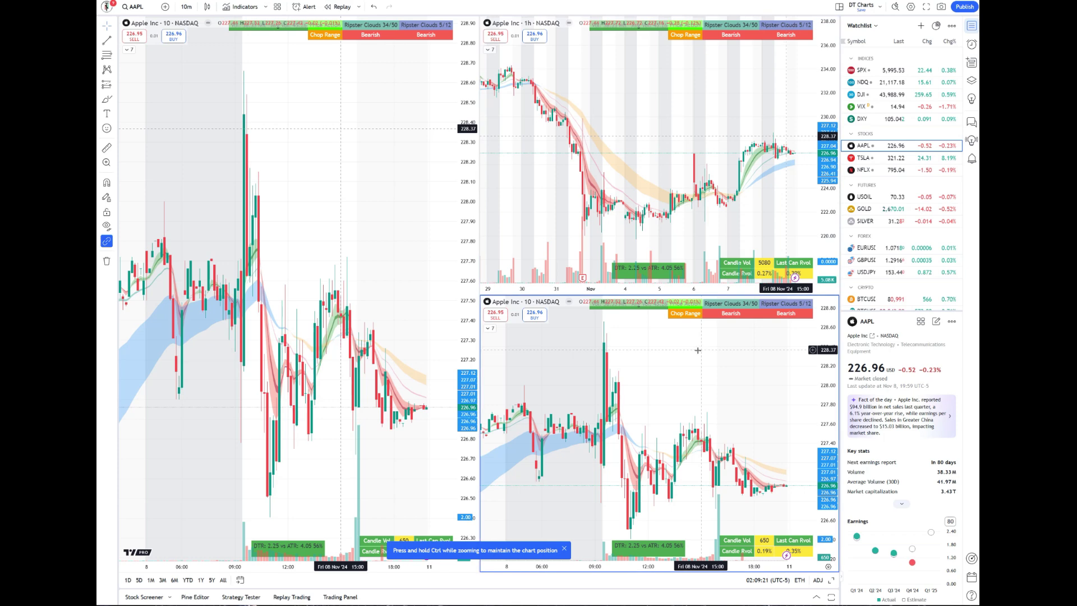
click(186, 6)
click(208, 401)
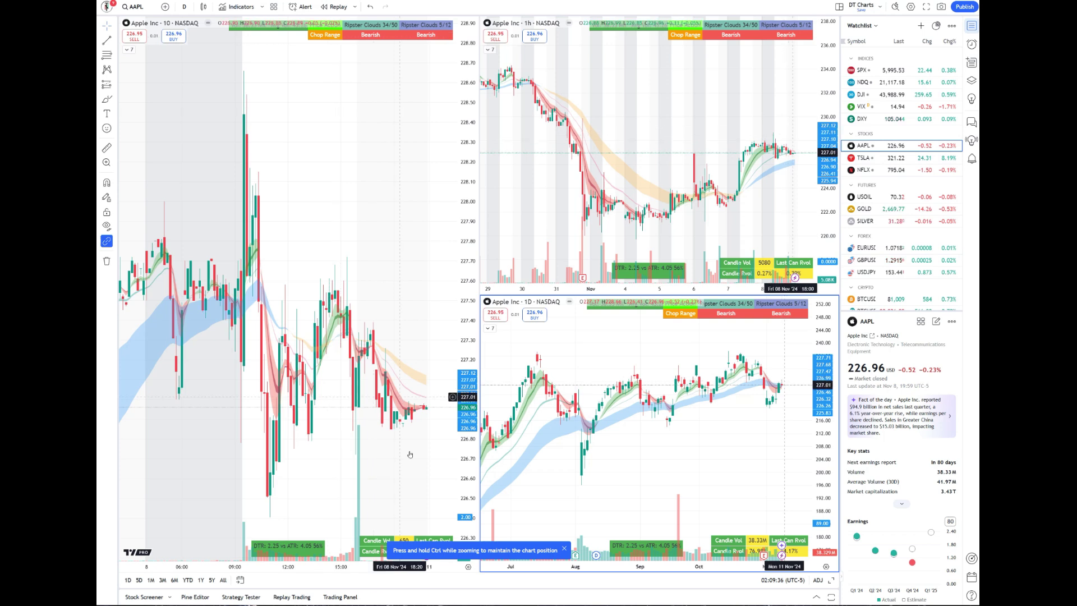
click(563, 550)
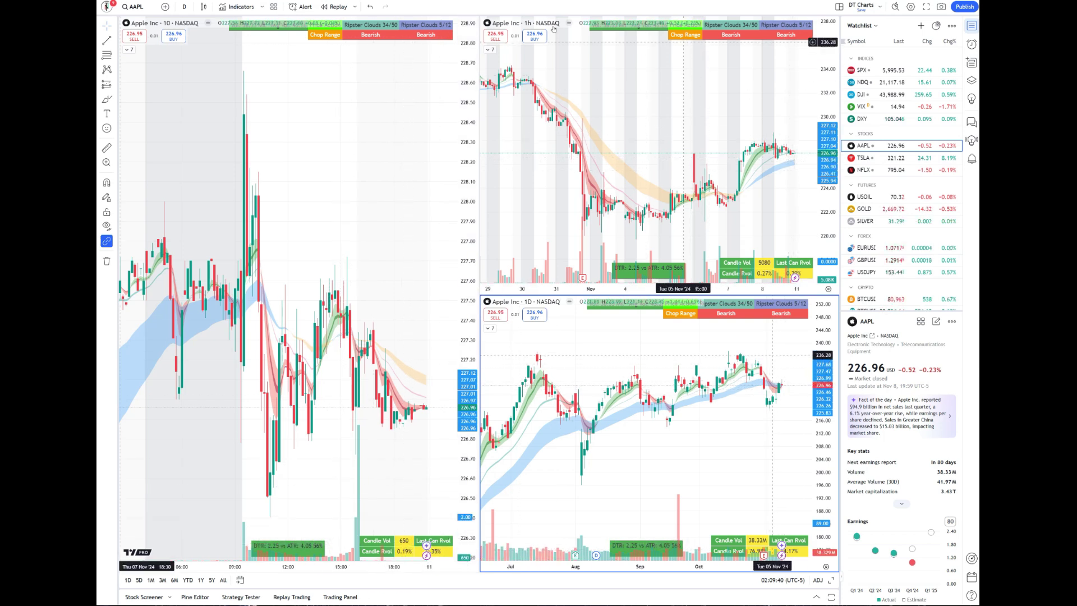
Step: On the 1-hour chart, hide the Ripster Trend Labels indicator and set the RVol panel position to top right
click(490, 50)
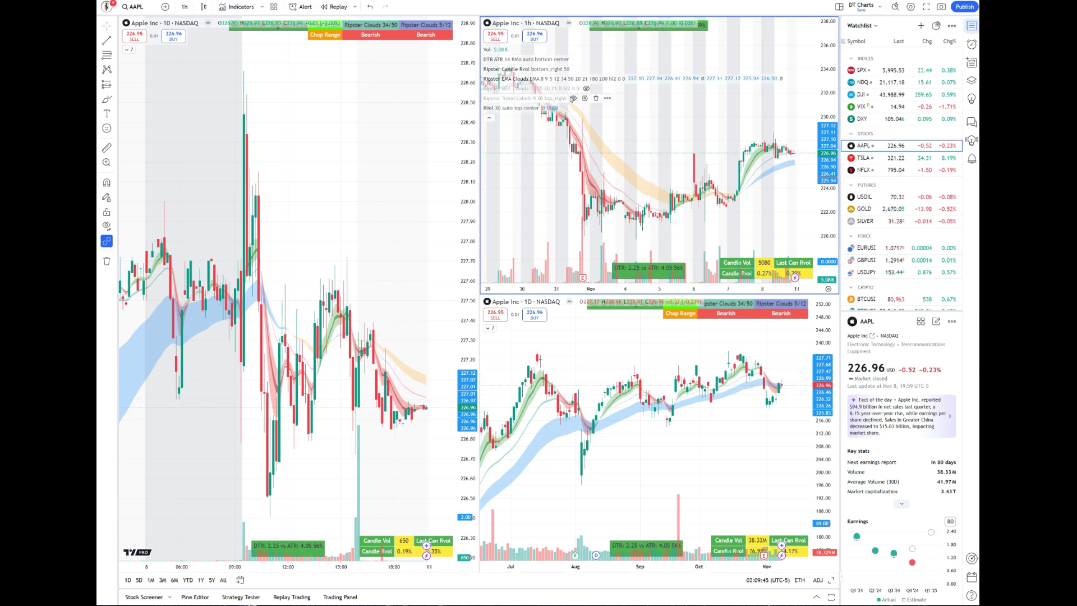
click(573, 99)
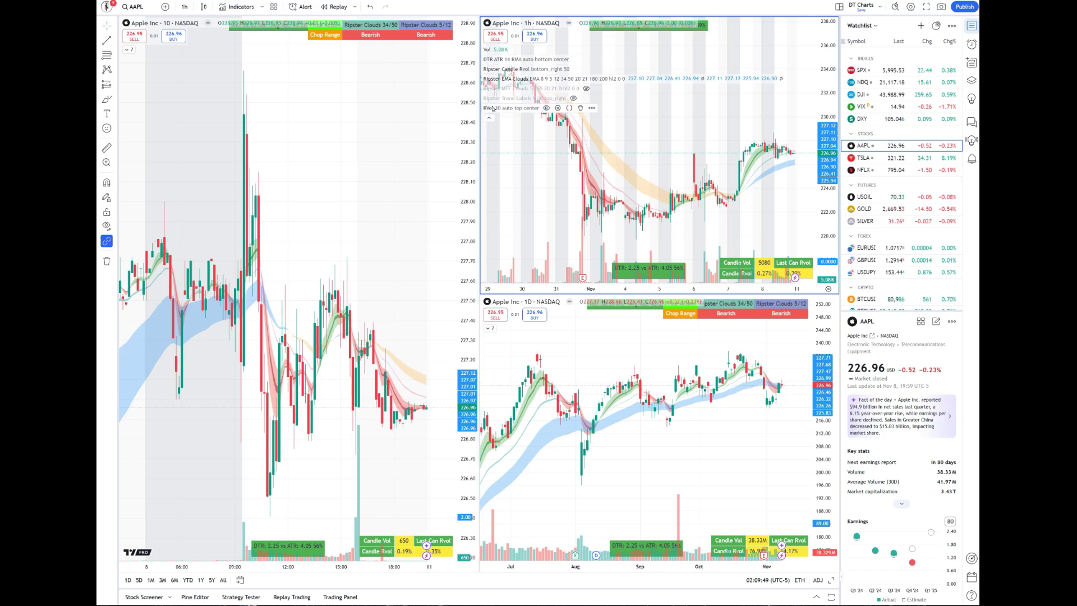
double_click(507, 108)
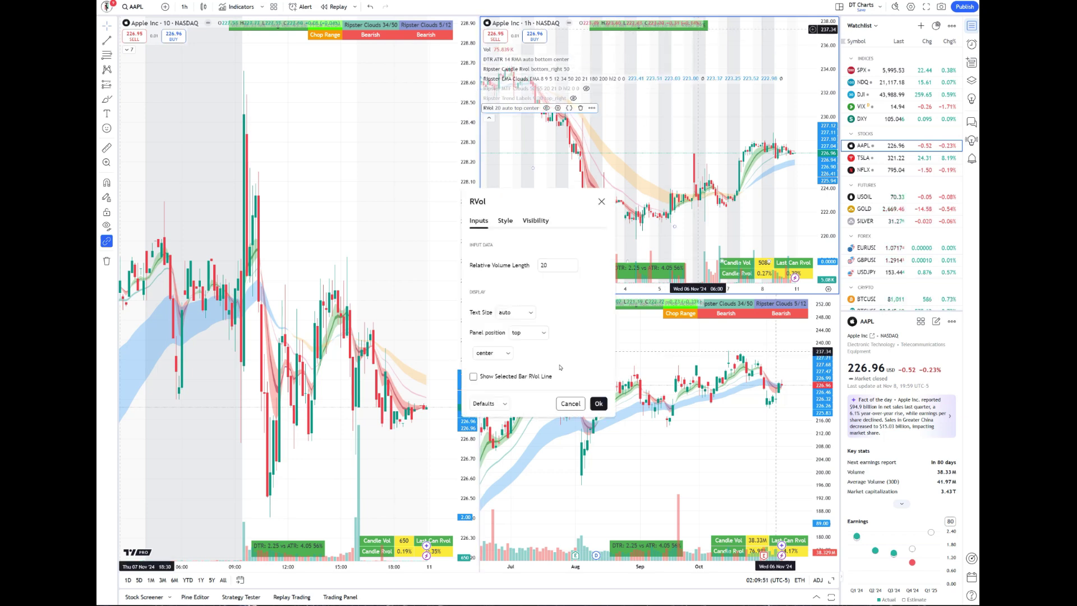
click(483, 395)
click(598, 403)
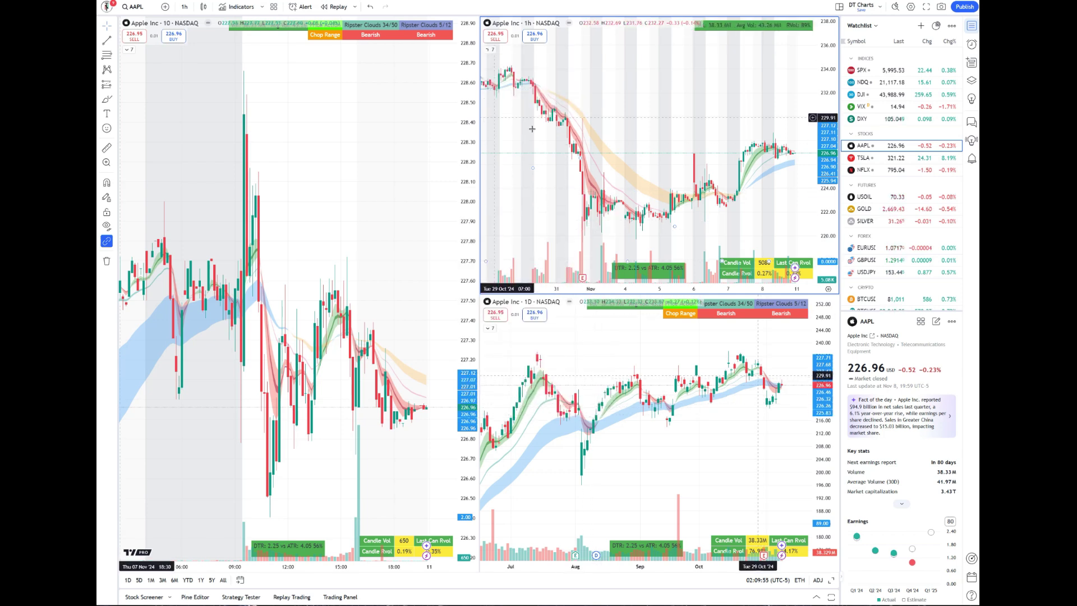
Step: Turn off the status line's title, chart values and bar change values, turn on volume, and apply the settings to all charts
scroll(682, 117, up, 3)
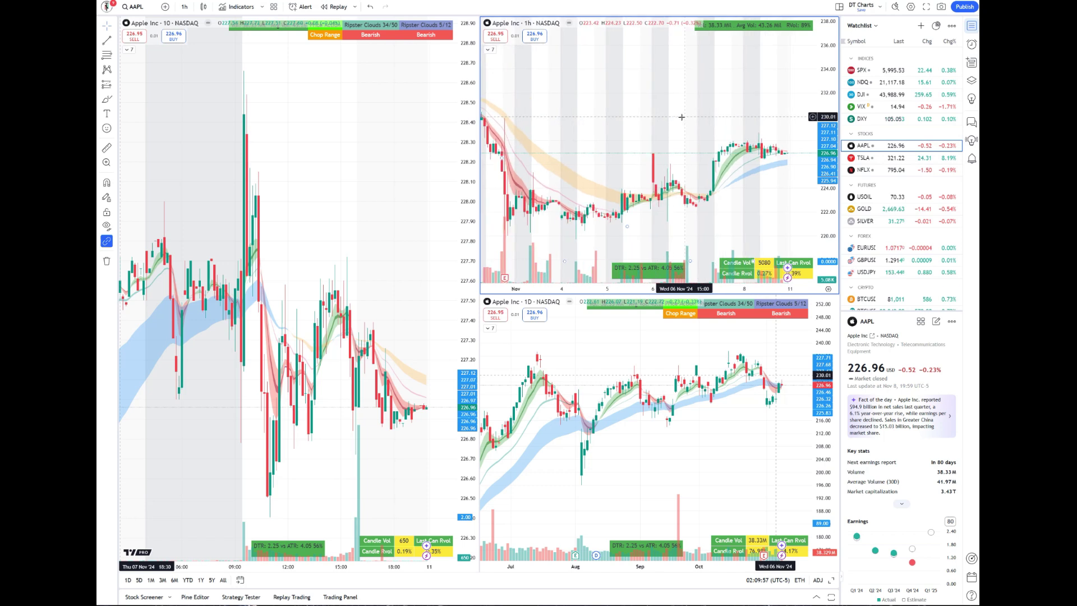
scroll(682, 117, up, 1)
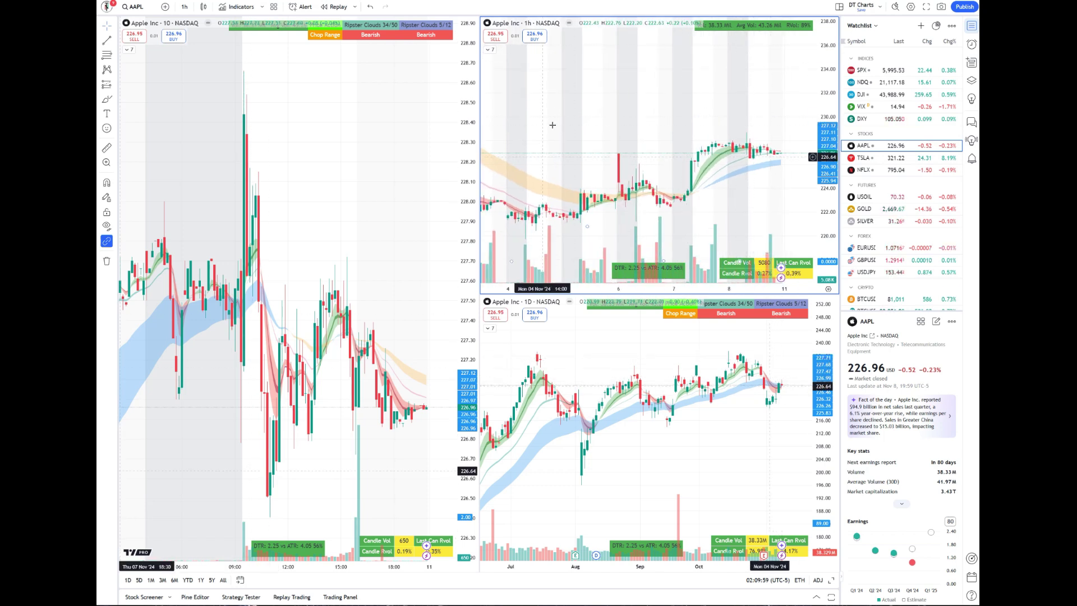
click(911, 7)
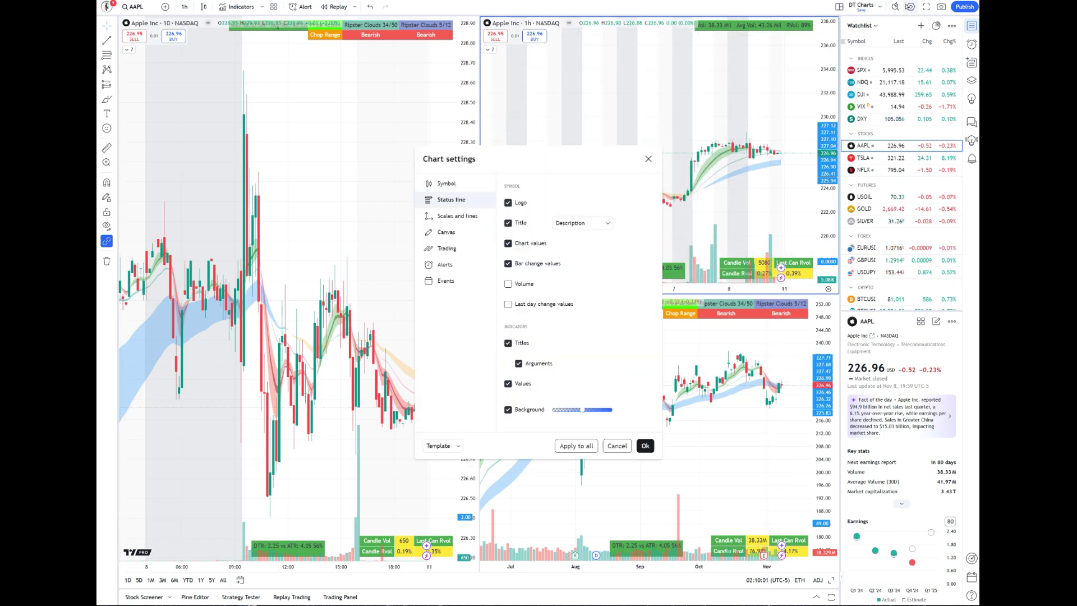
click(447, 184)
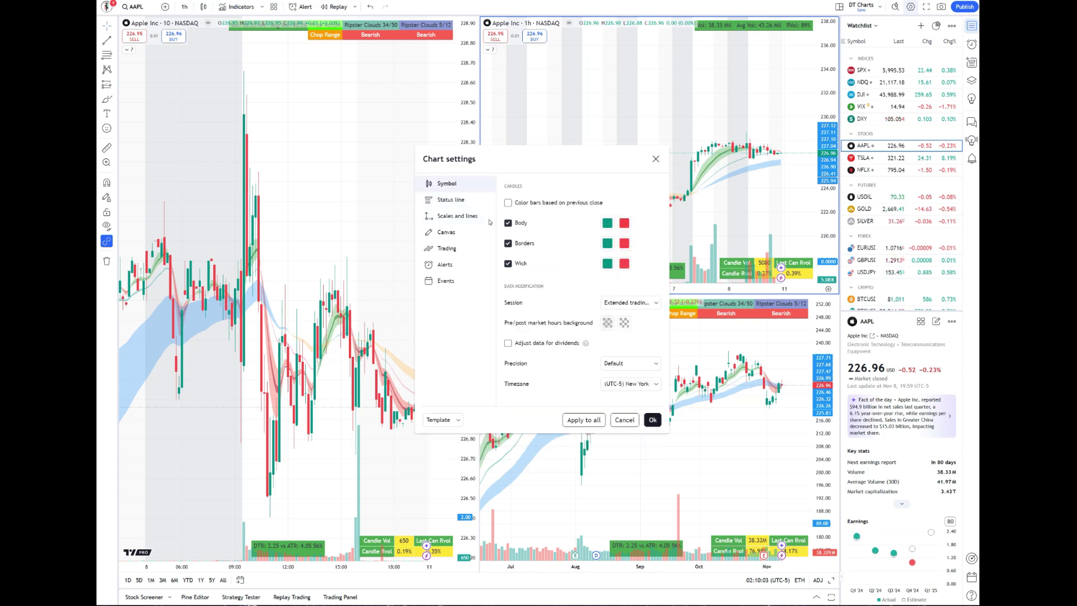
click(460, 199)
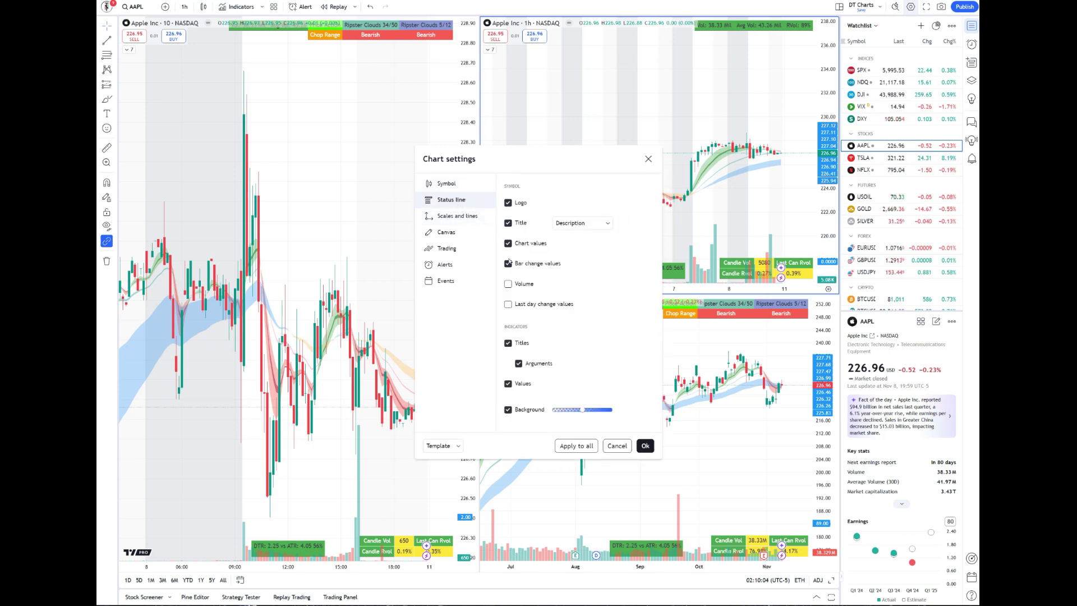
click(509, 223)
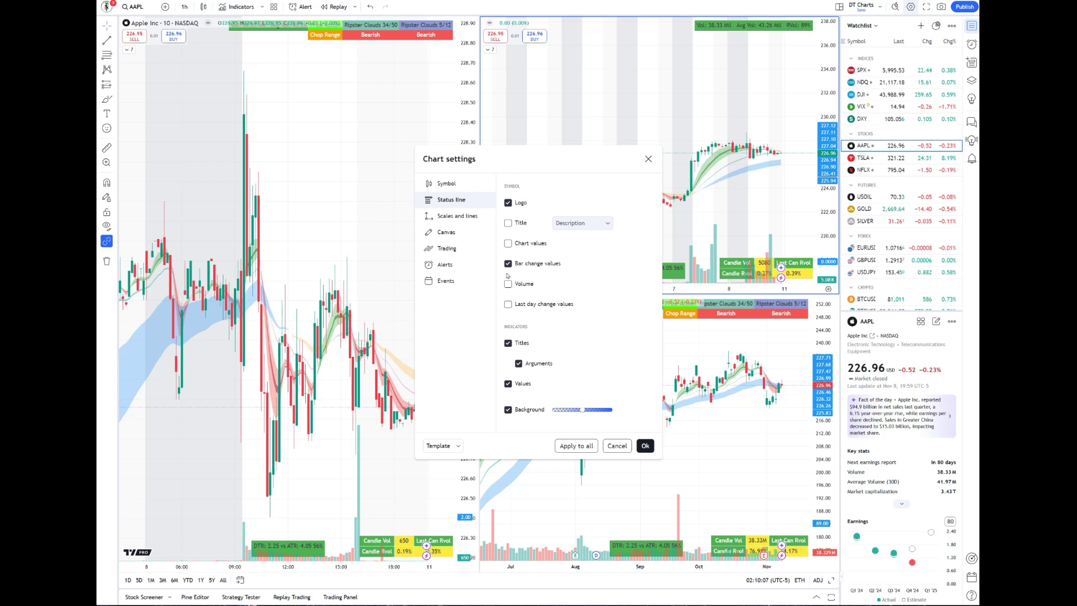
click(573, 446)
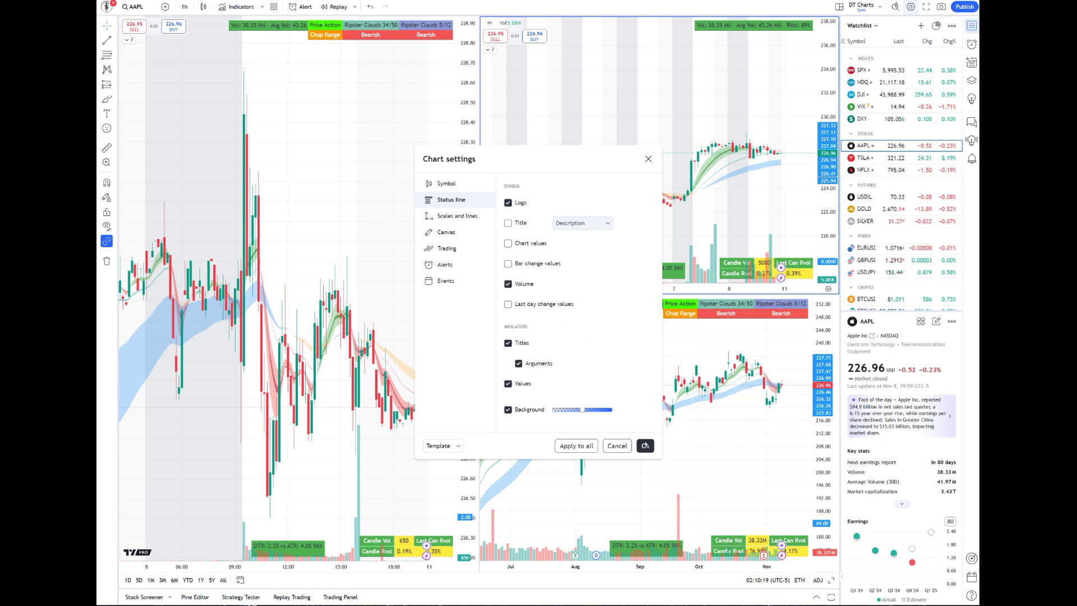
click(576, 446)
click(645, 446)
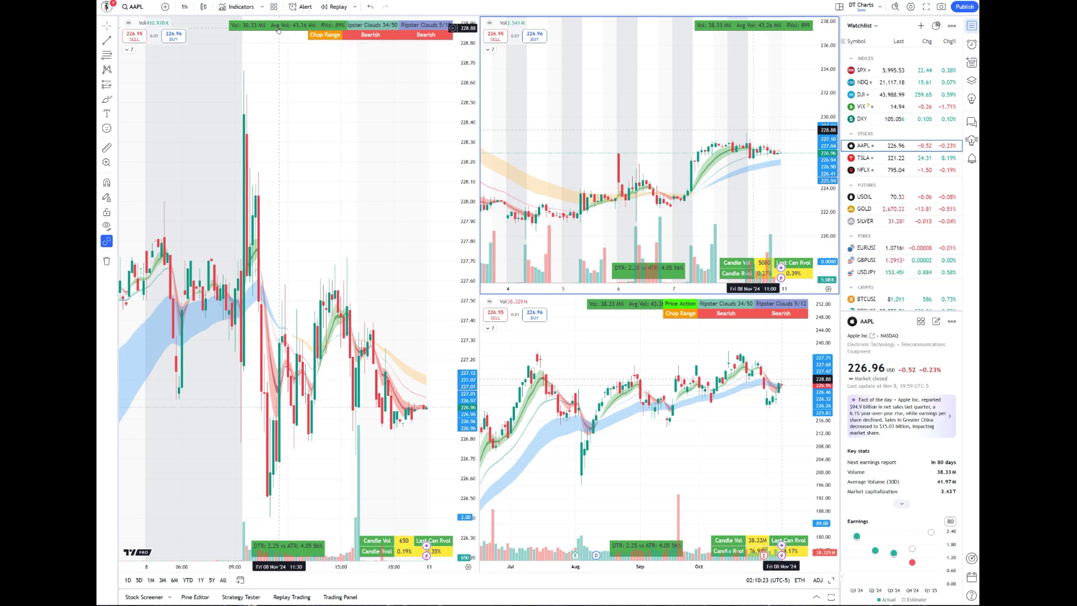
double_click(333, 37)
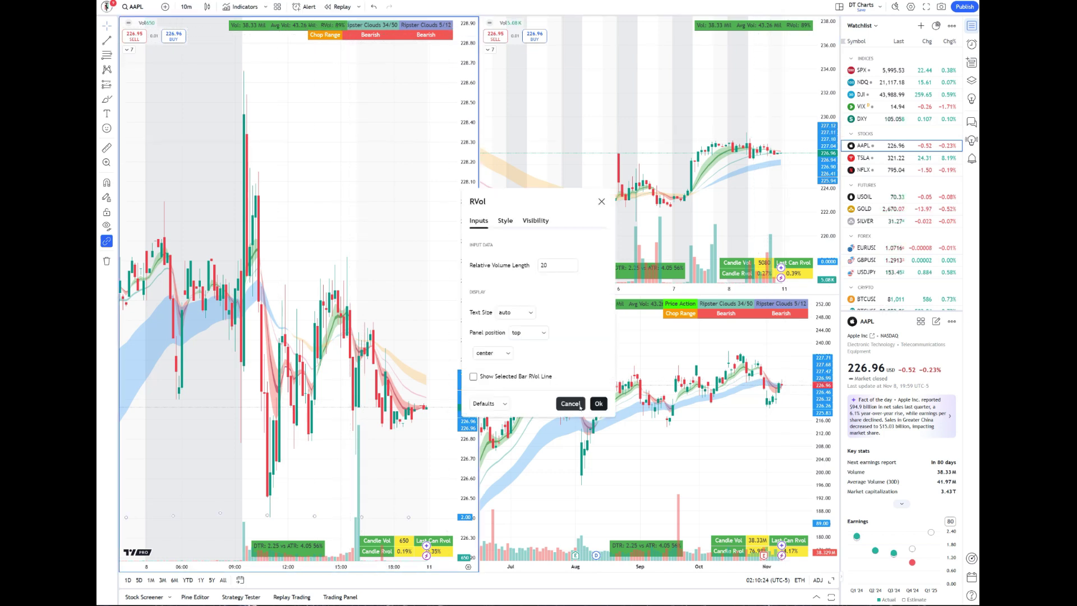
key(Escape)
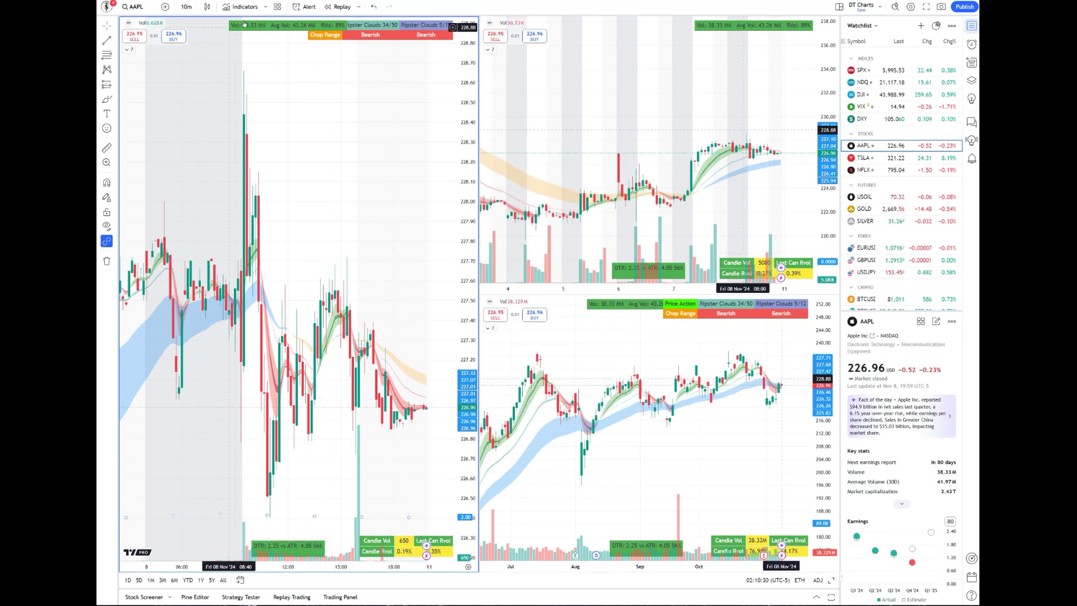
double_click(332, 25)
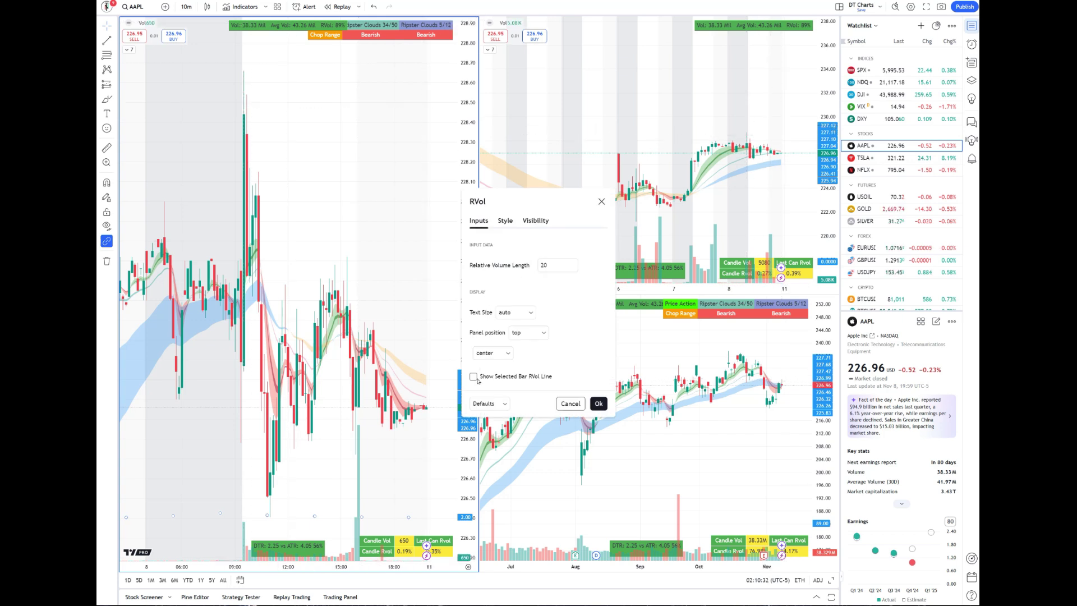
key(Escape)
Step: Hide the RVol indicator on the 10-minute chart and collapse its indicator list
click(129, 50)
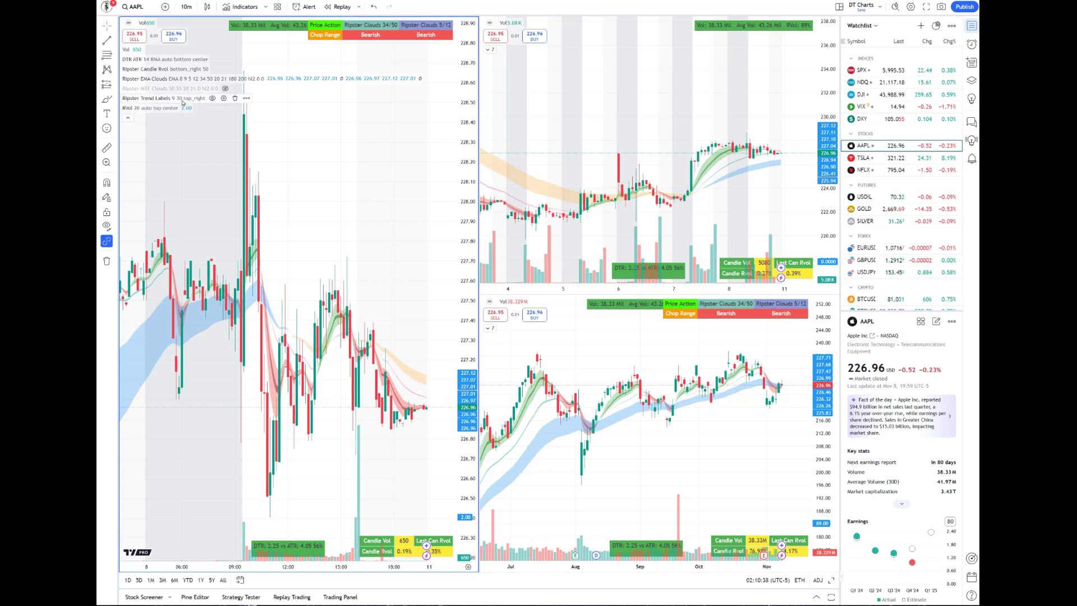
click(128, 118)
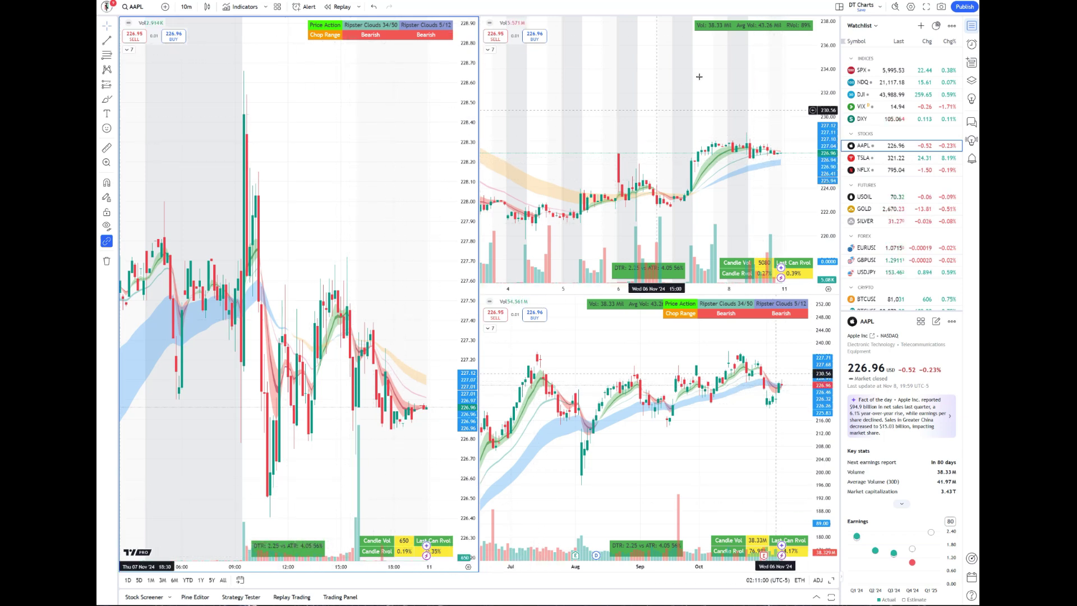
Step: Set the DTR ATR panel position to top center on the 1-hour chart
double_click(648, 267)
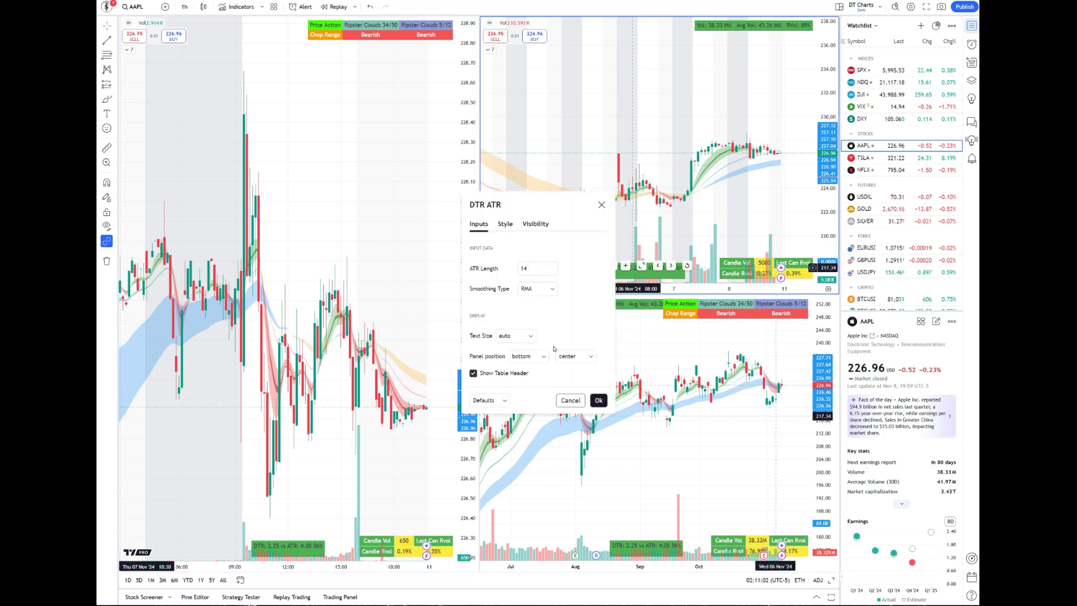
click(536, 360)
click(532, 374)
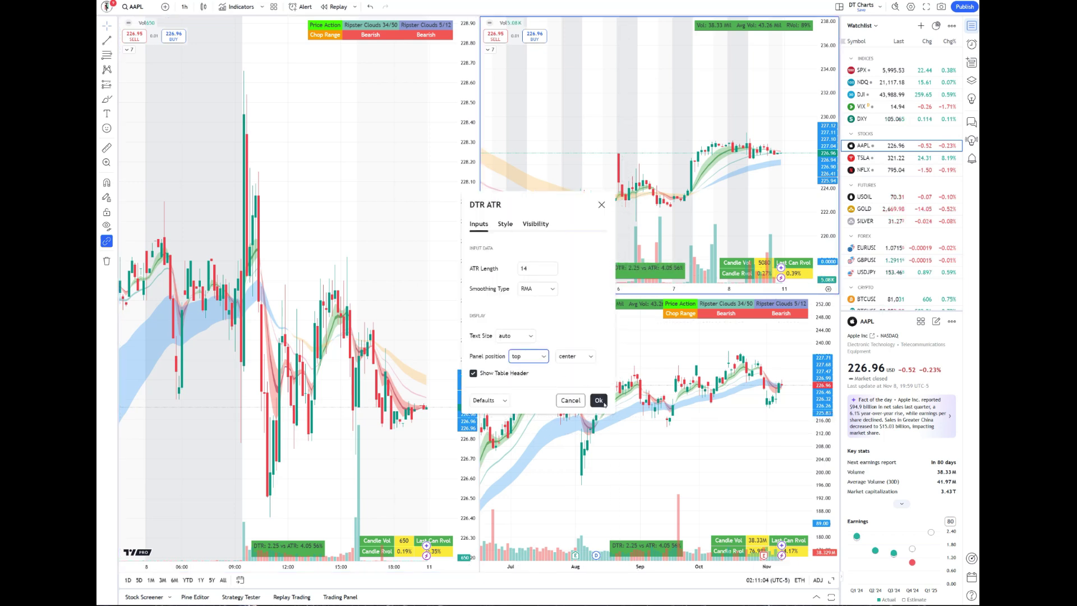
click(598, 400)
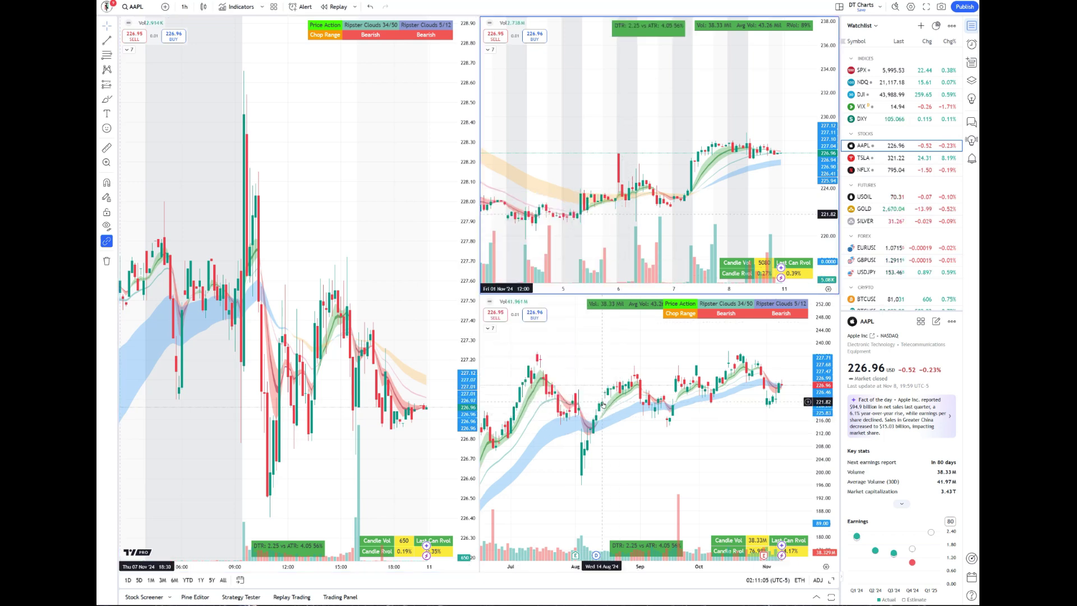
Step: Hide the DTR ATR indicator on the 10-minute chart
double_click(284, 551)
key(Escape)
click(127, 50)
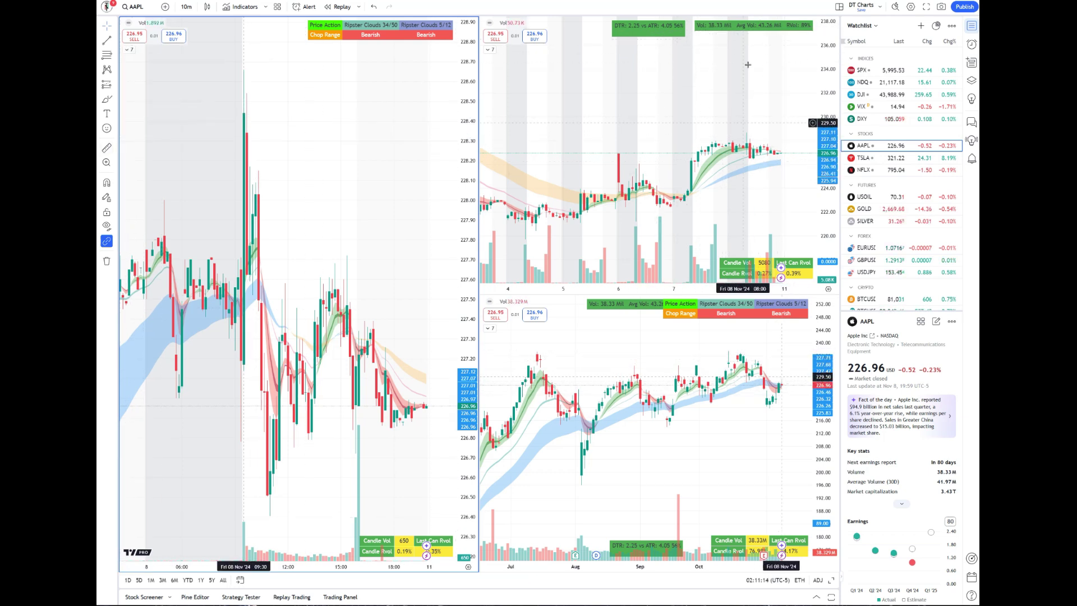
click(598, 226)
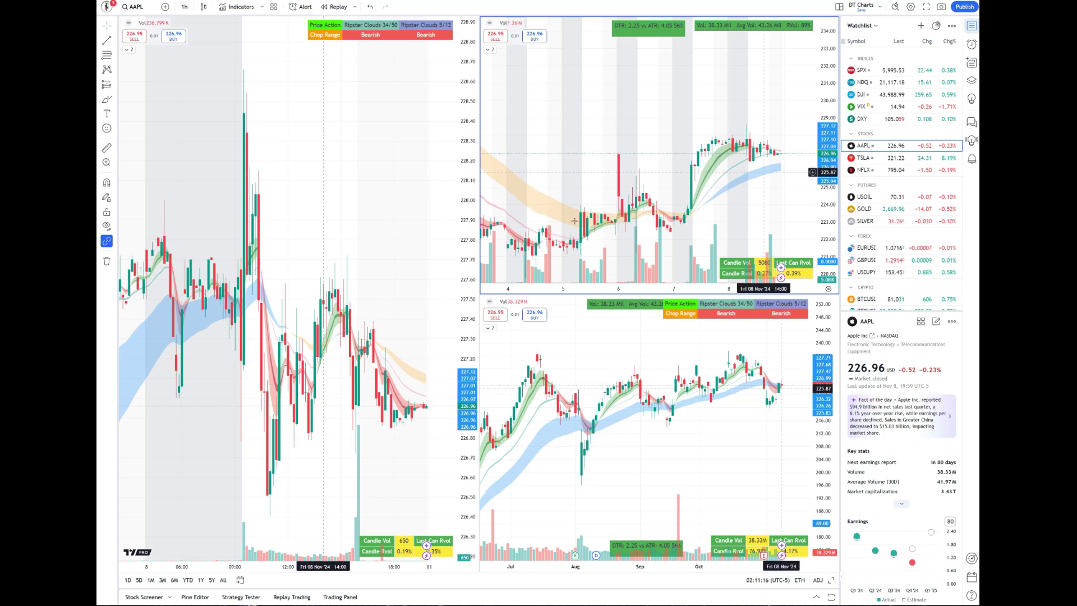
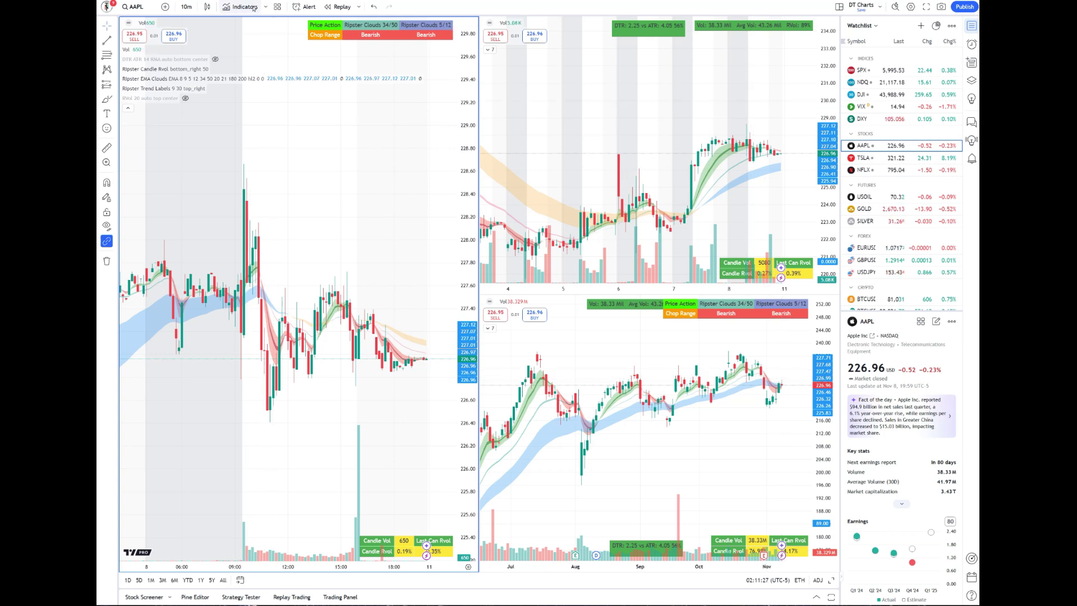
Step: Add two instances of the favorite Ripster MTF Clouds indicator to the 10-minute chart
click(241, 6)
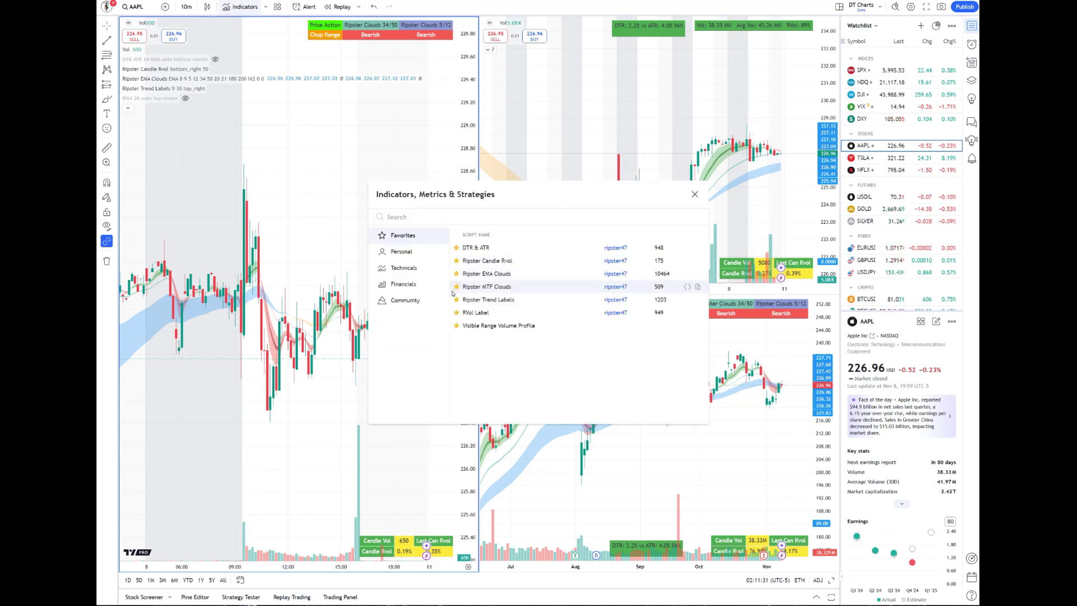
double_click(483, 288)
key(Escape)
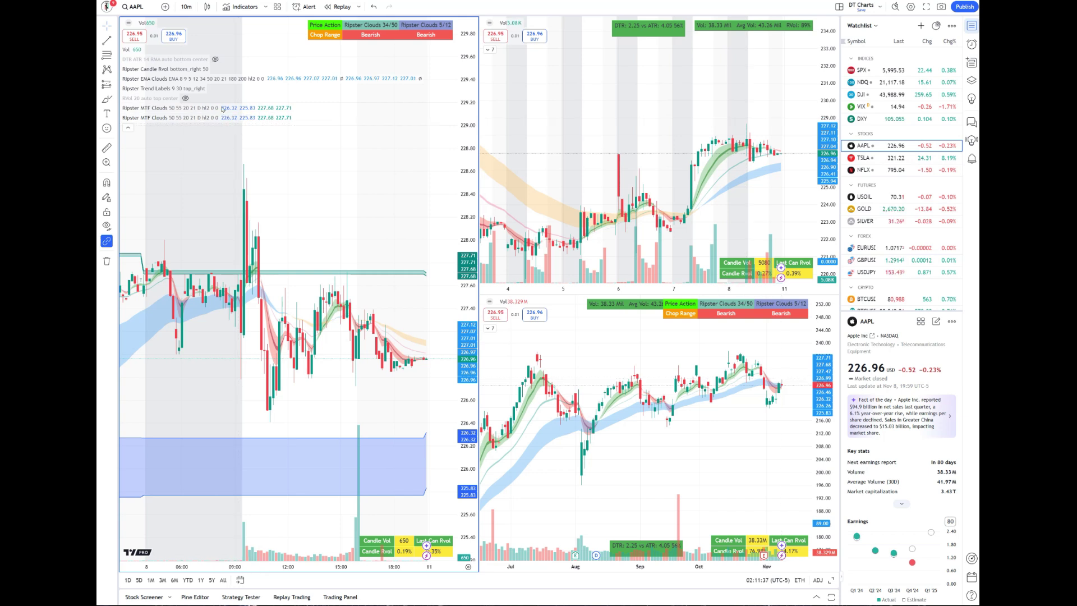
Step: Set the first Ripster MTF Clouds to 1 hour resolution, with EMA 1 short length 34 and long length 50
mouse_move(225, 112)
click(236, 109)
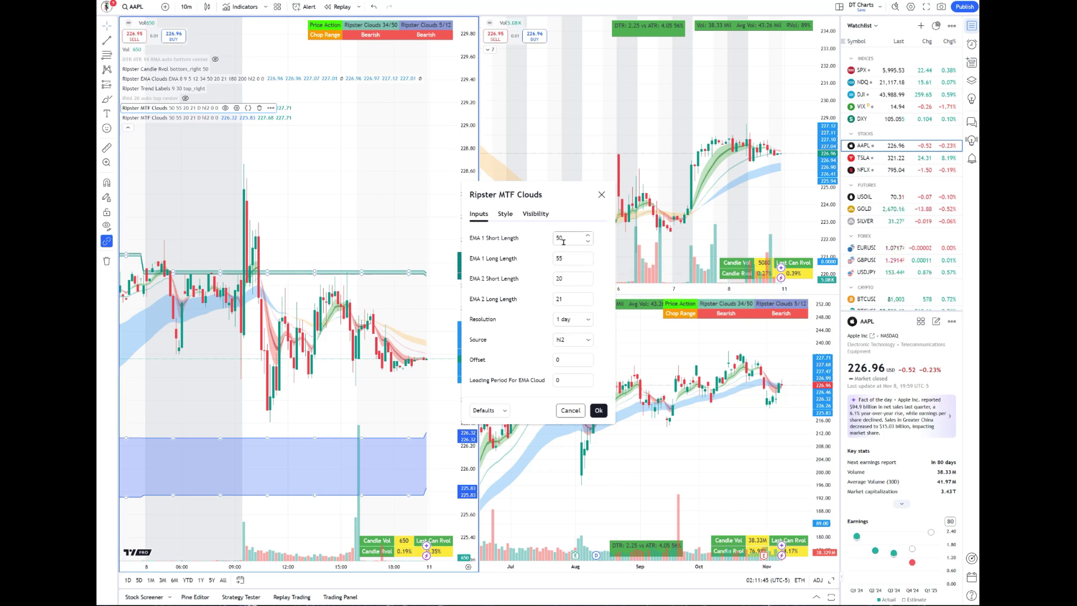
click(573, 319)
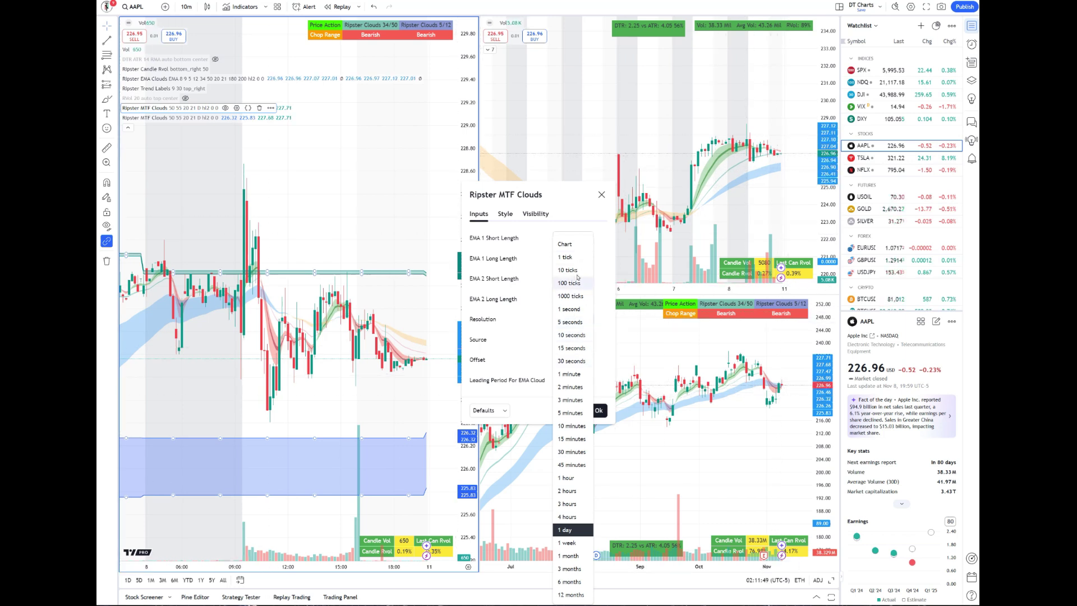
click(567, 478)
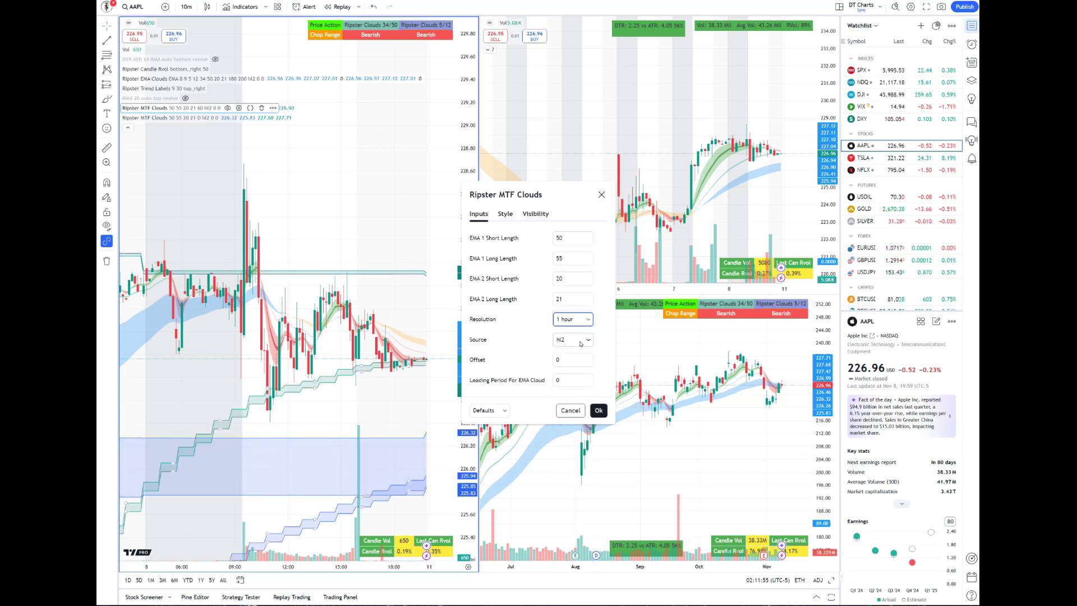
click(568, 238)
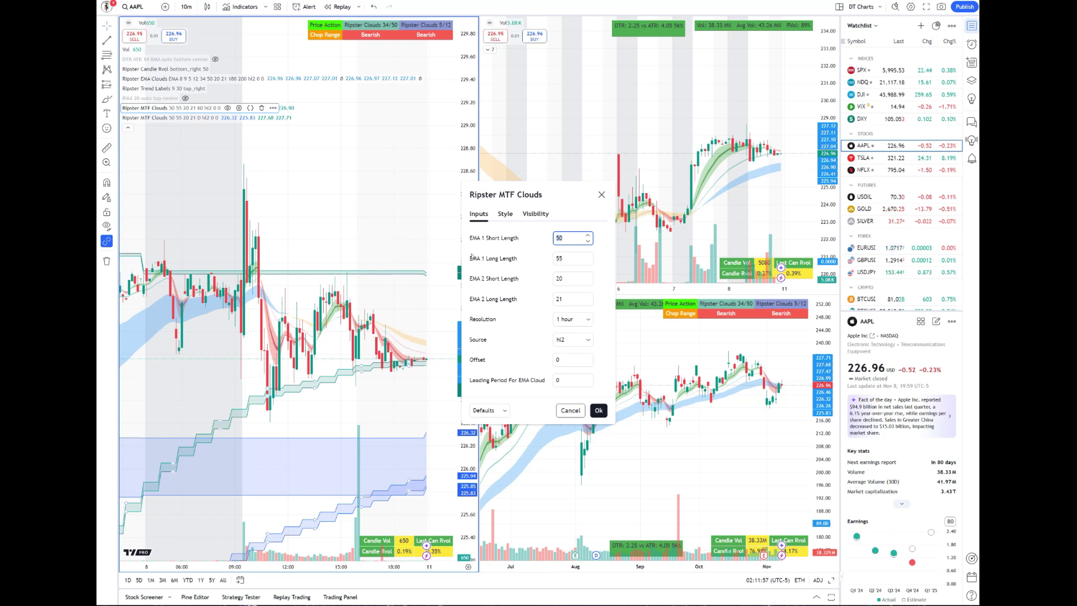
key(Tab)
key(shift+Tab)
text(34)
key(Tab)
text(50)
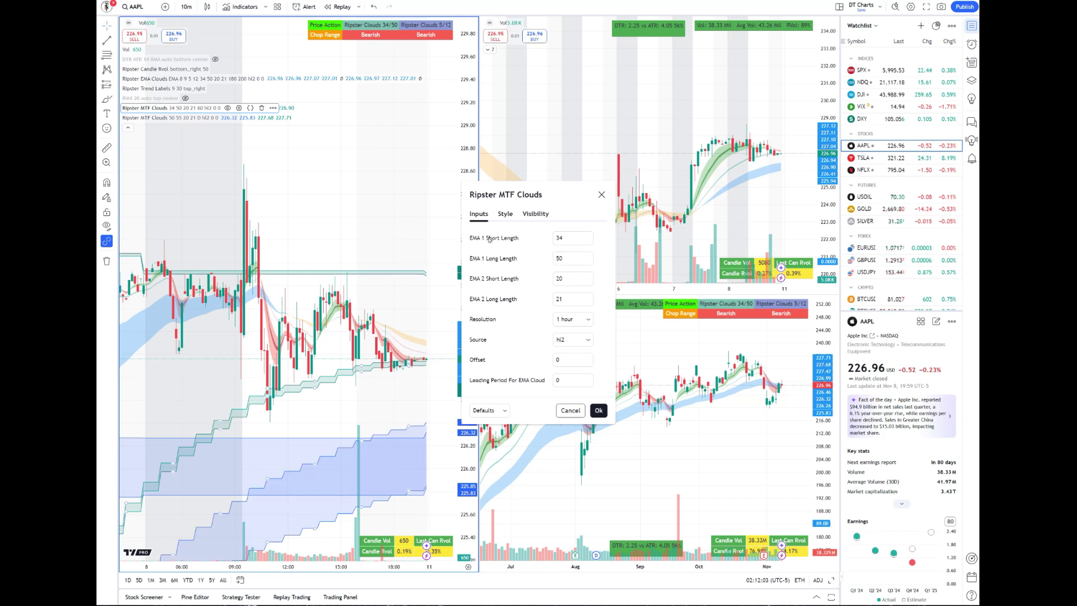
Step: Turn off the EMA 1 and EMA 2 short and long plots and the EMA 2 Cloud for the first Ripster MTF Clouds
click(505, 215)
click(473, 238)
click(473, 258)
click(472, 278)
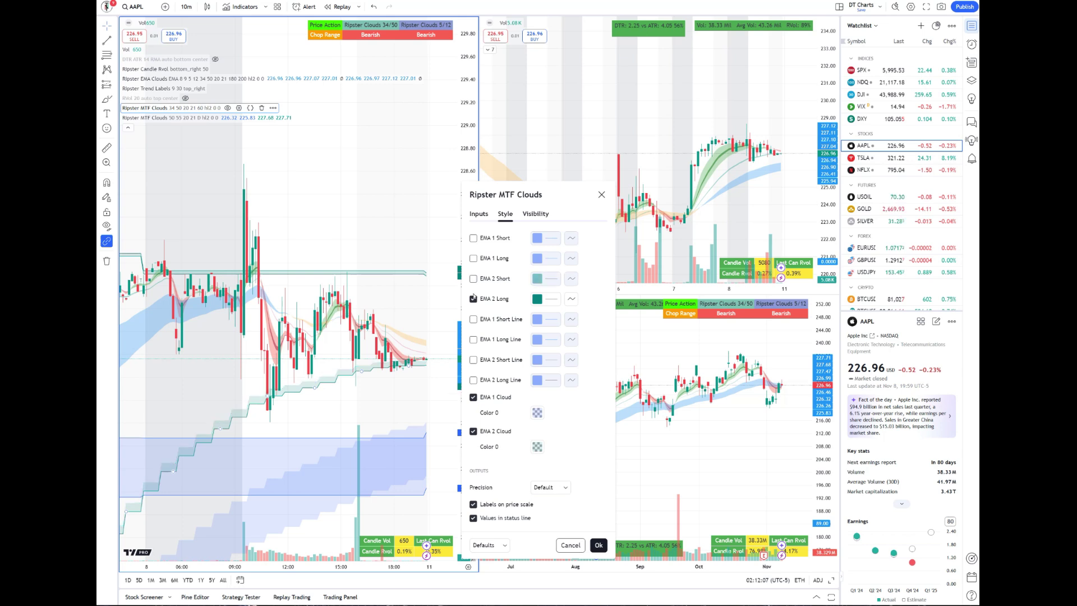
click(473, 298)
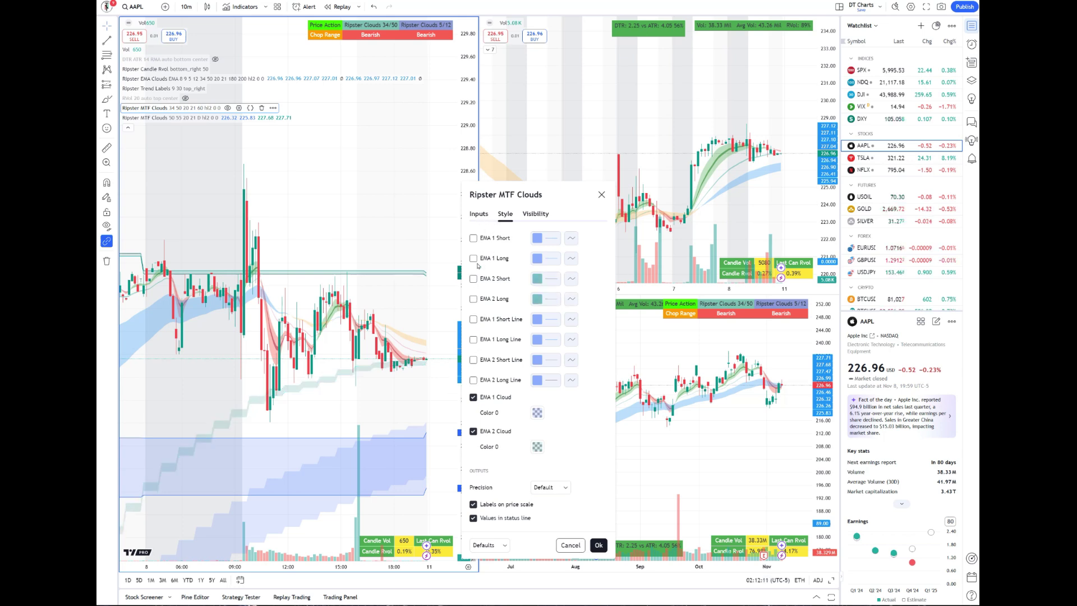
click(473, 431)
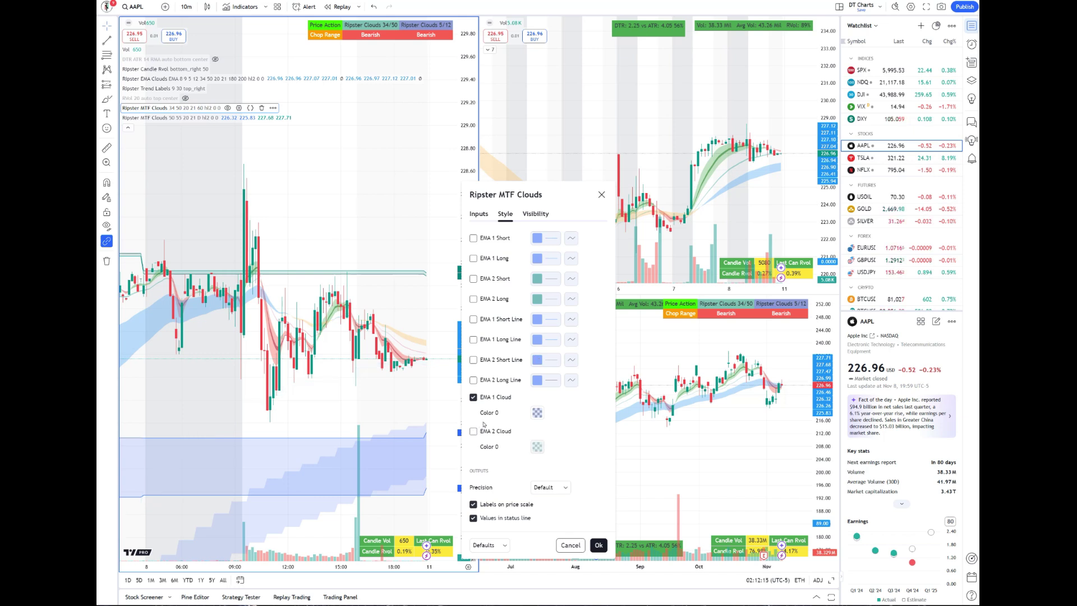
click(481, 213)
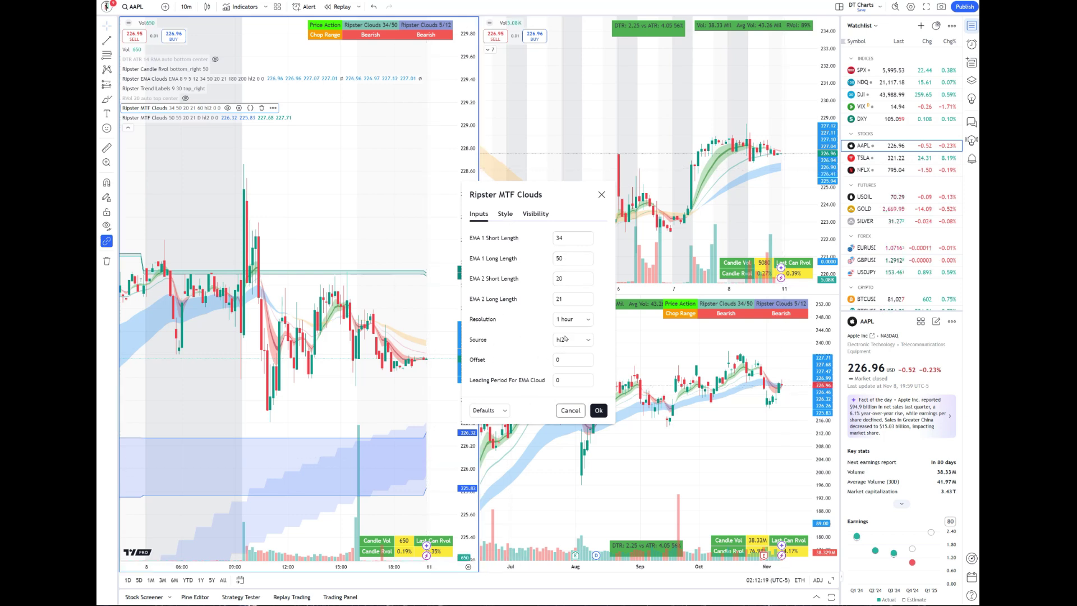
click(505, 214)
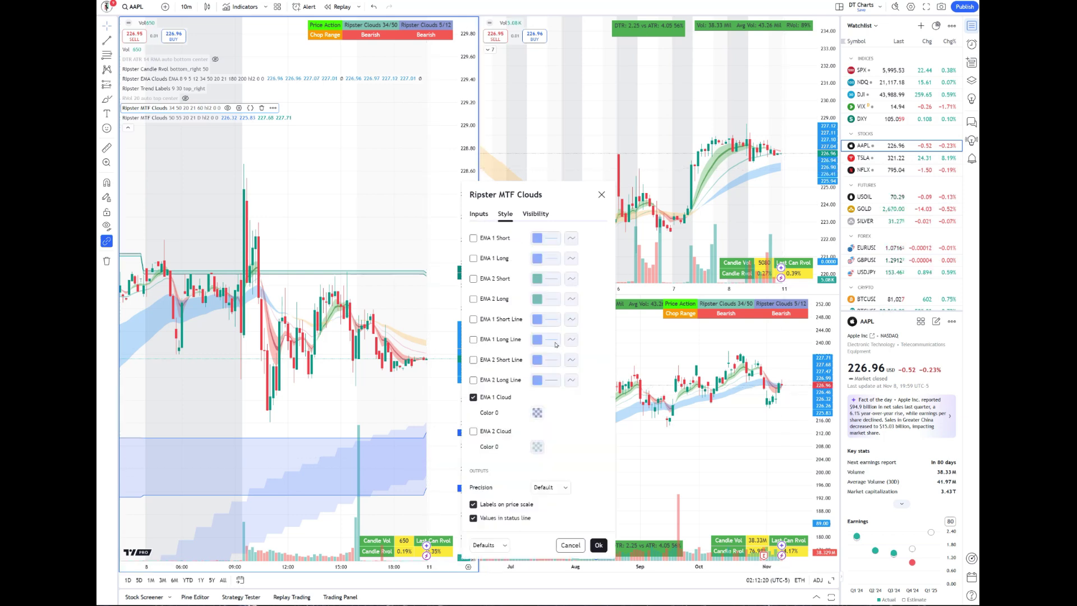
click(599, 546)
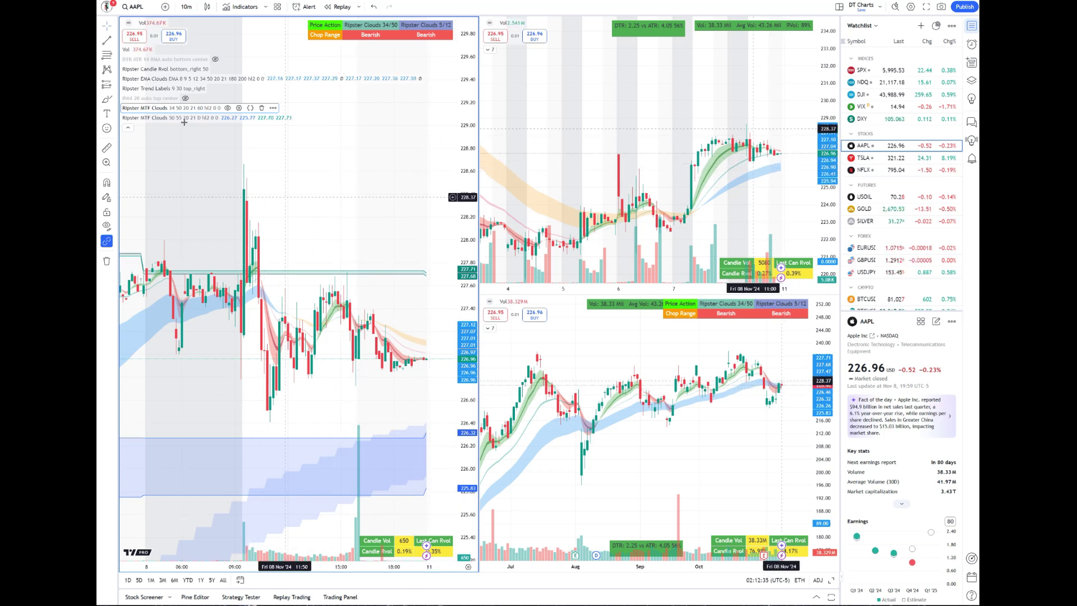
Step: Change the EMA 1 Cloud color of the first Ripster MTF Clouds to green
click(239, 107)
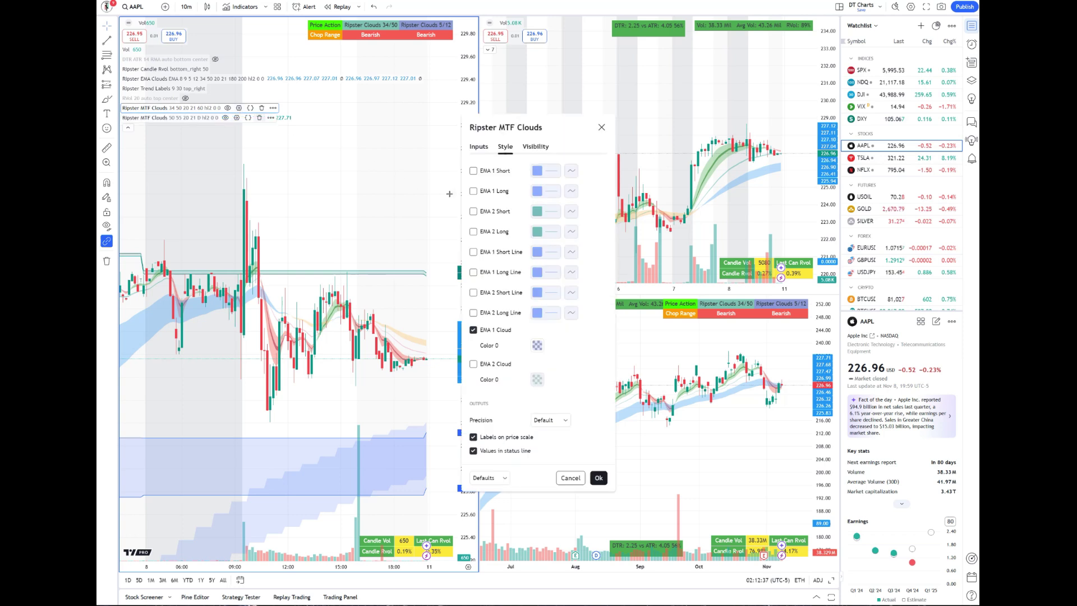
click(537, 347)
click(585, 370)
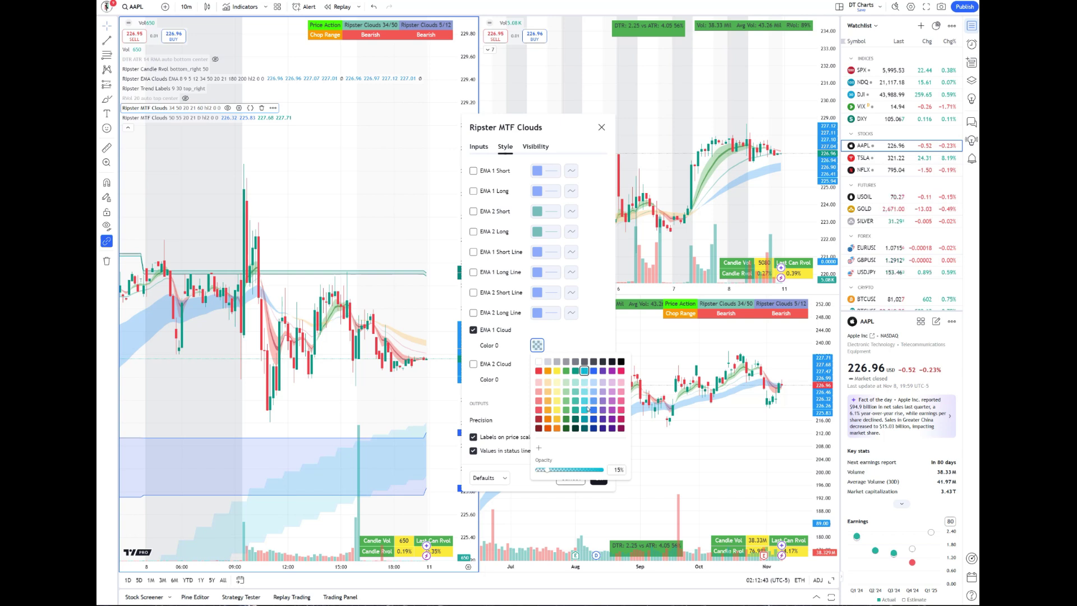
click(620, 371)
click(620, 382)
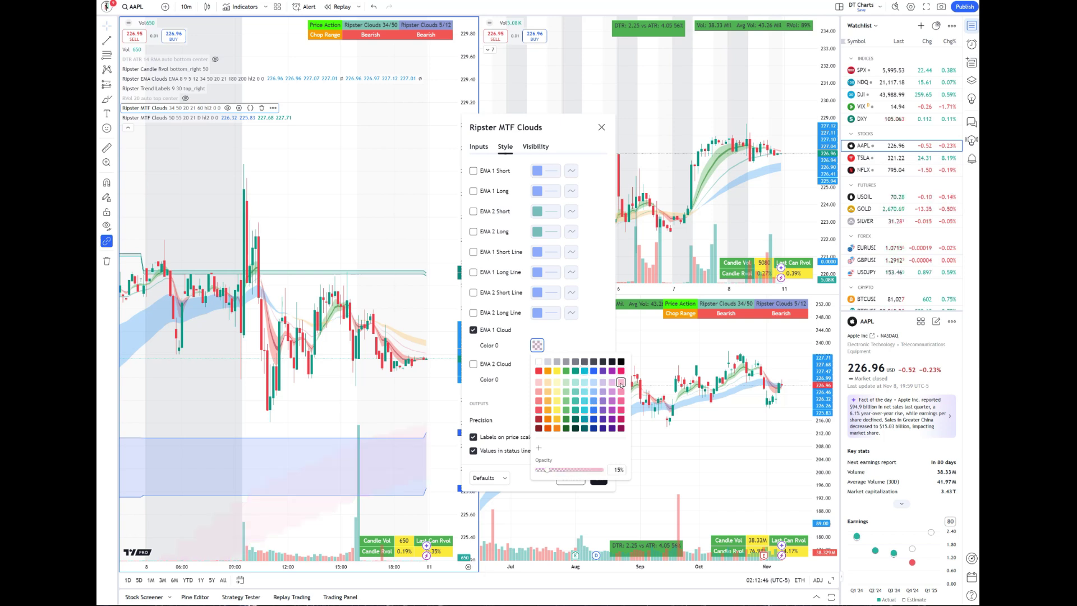
click(593, 391)
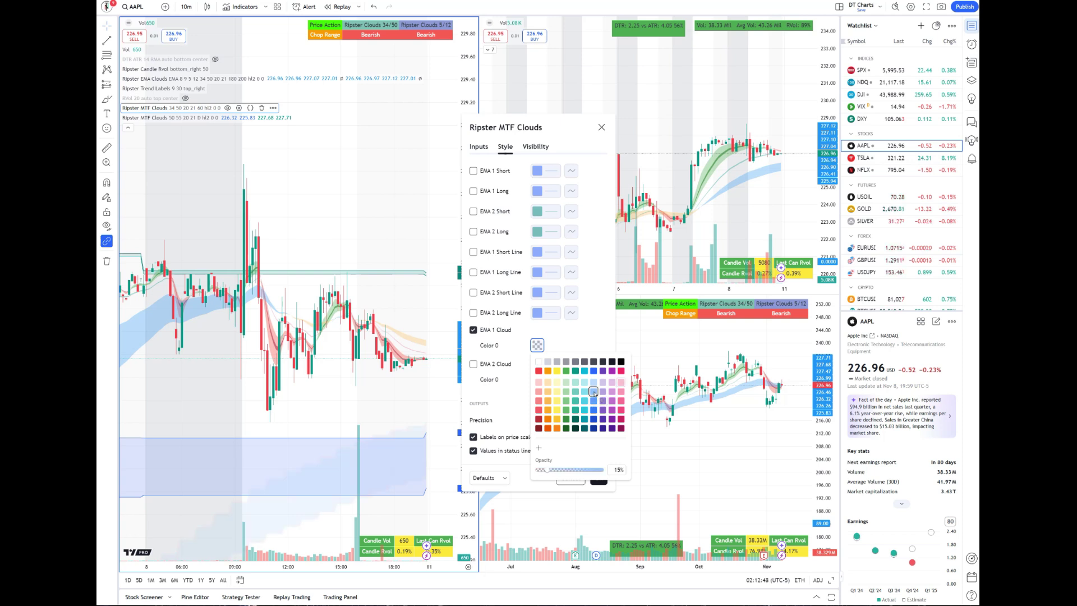
click(566, 371)
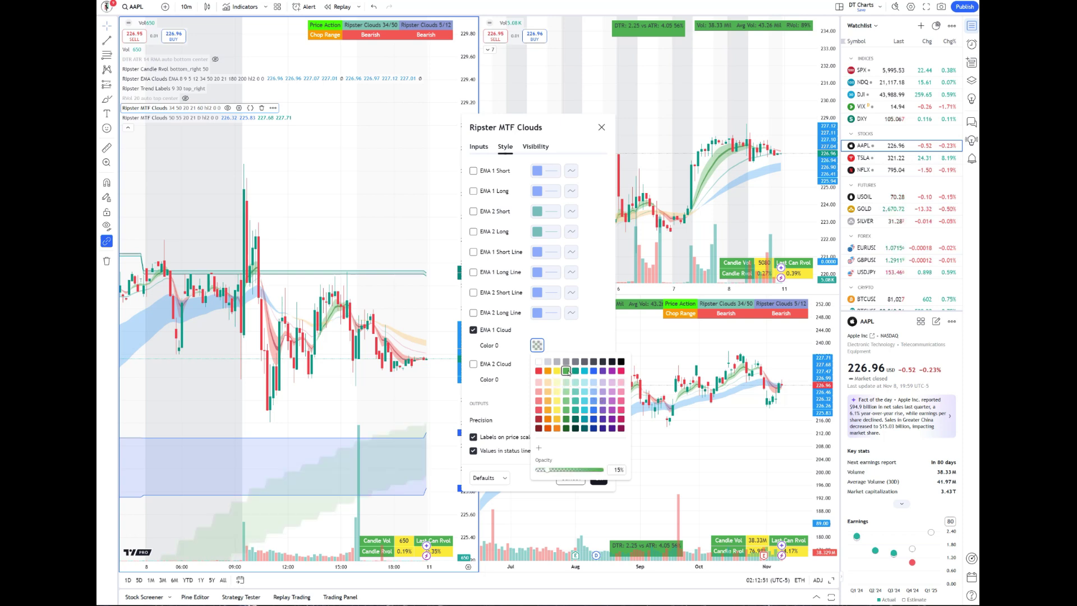
click(598, 323)
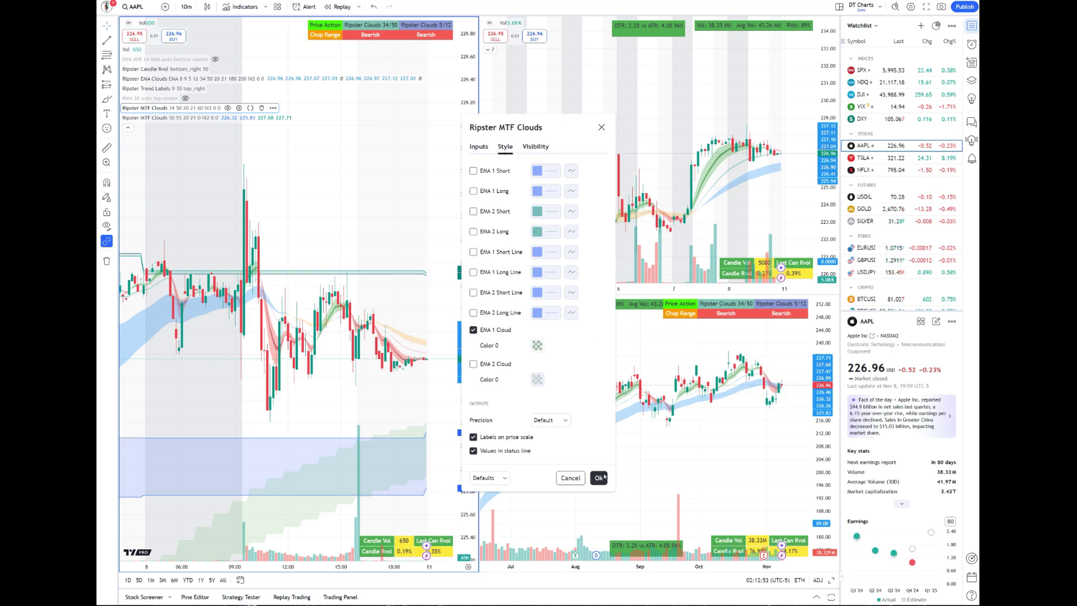
click(598, 477)
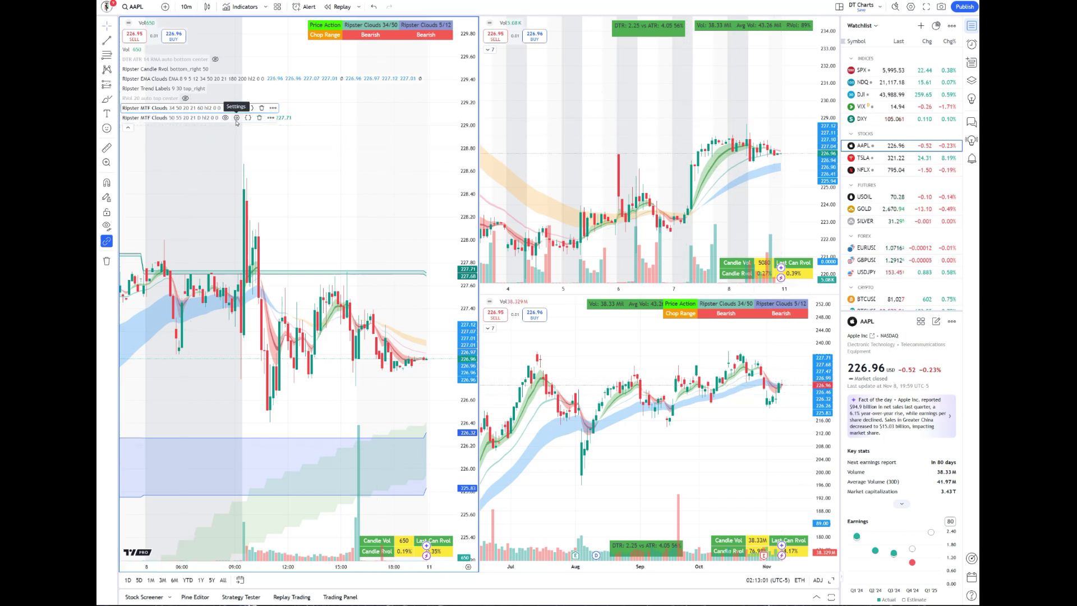
Step: Set the EMA 1 short length to 20 and long length to 21 for the second Ripster MTF Clouds on the 10-minute chart
click(236, 120)
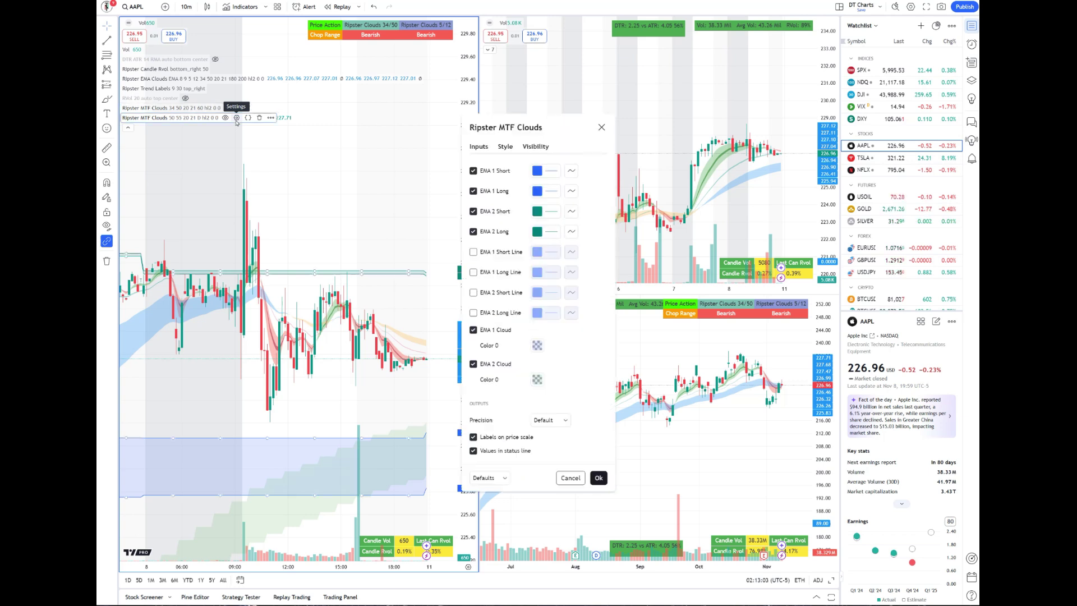
click(479, 146)
click(569, 171)
text(20)
key(Tab)
text(21)
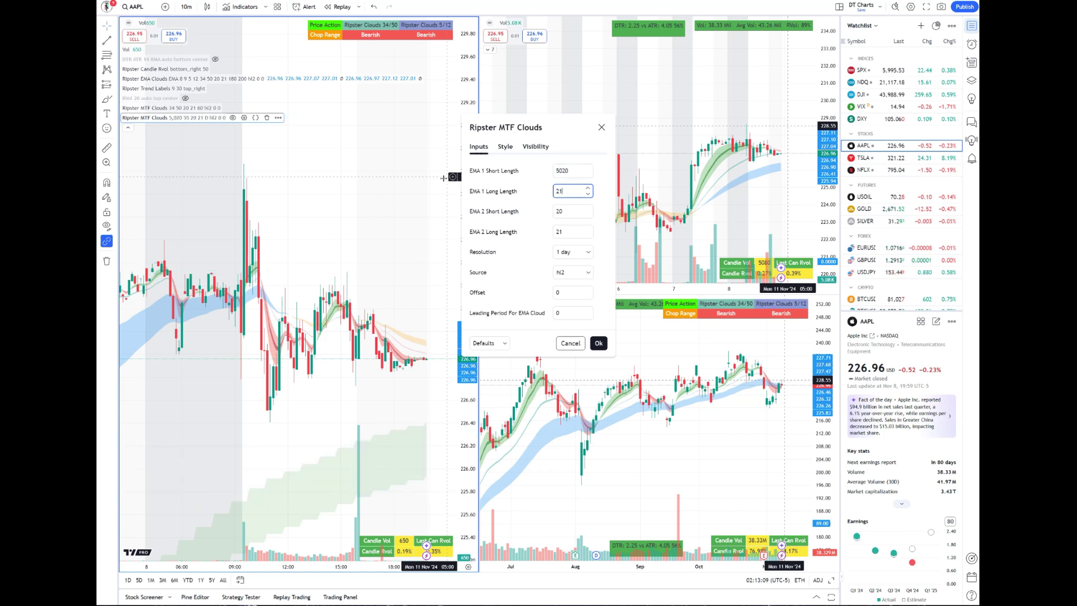
key(shift+Tab)
key(BackSpace)
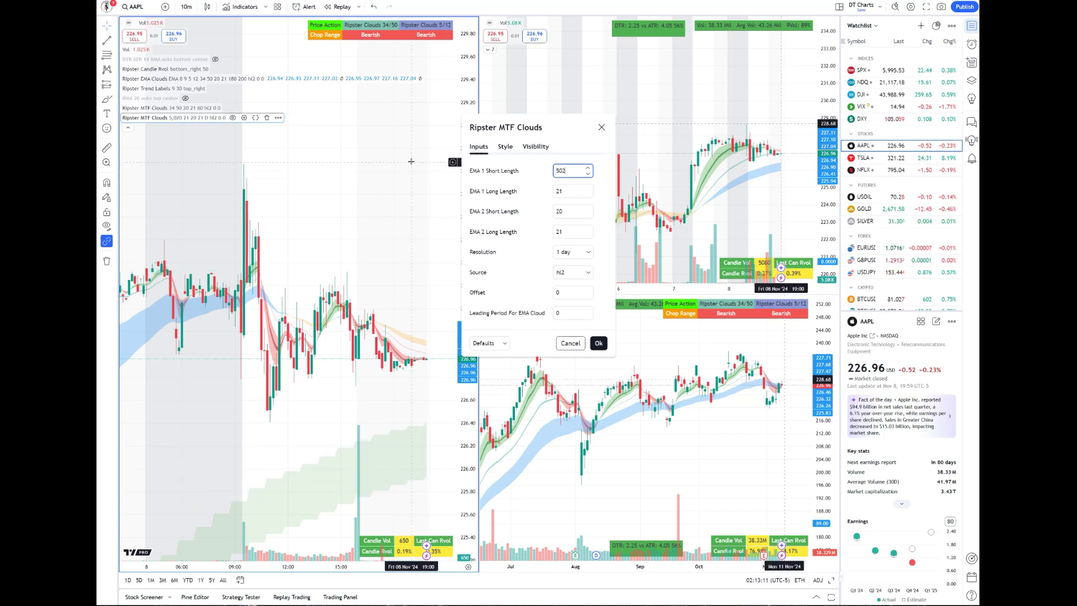
text(20)
Step: Set the EMA 2 short length to 50 and long length to 55 for the second Ripster MTF Clouds
click(563, 212)
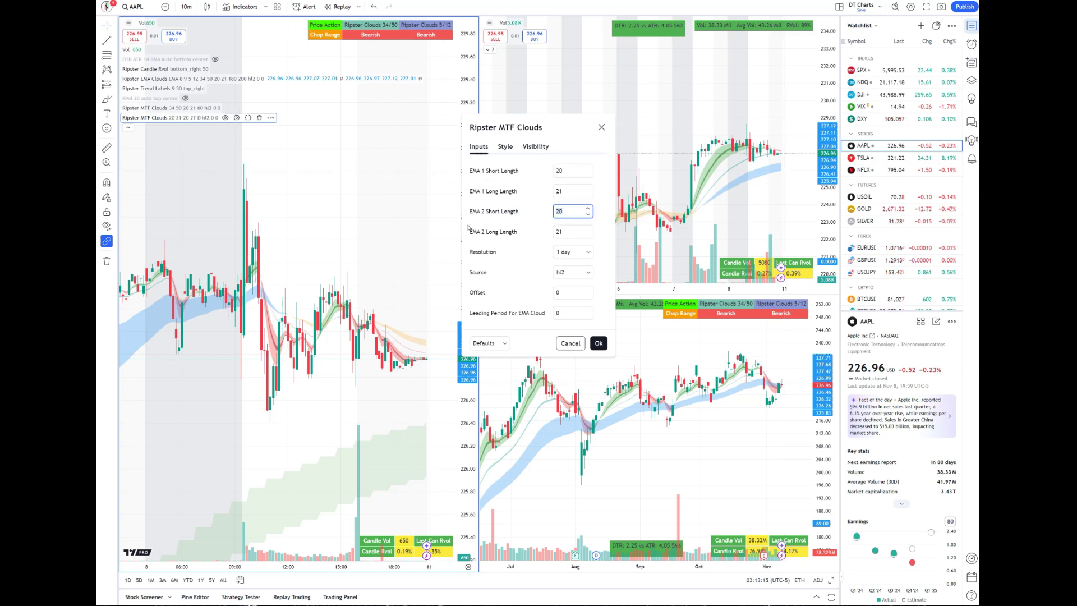
text(50)
key(Tab)
text(55)
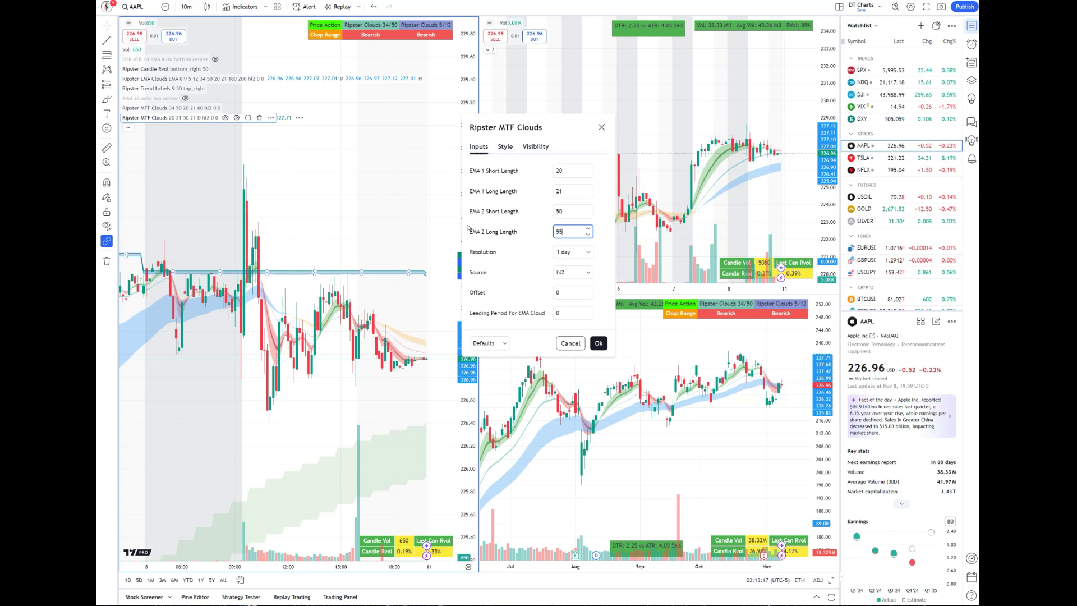
click(533, 269)
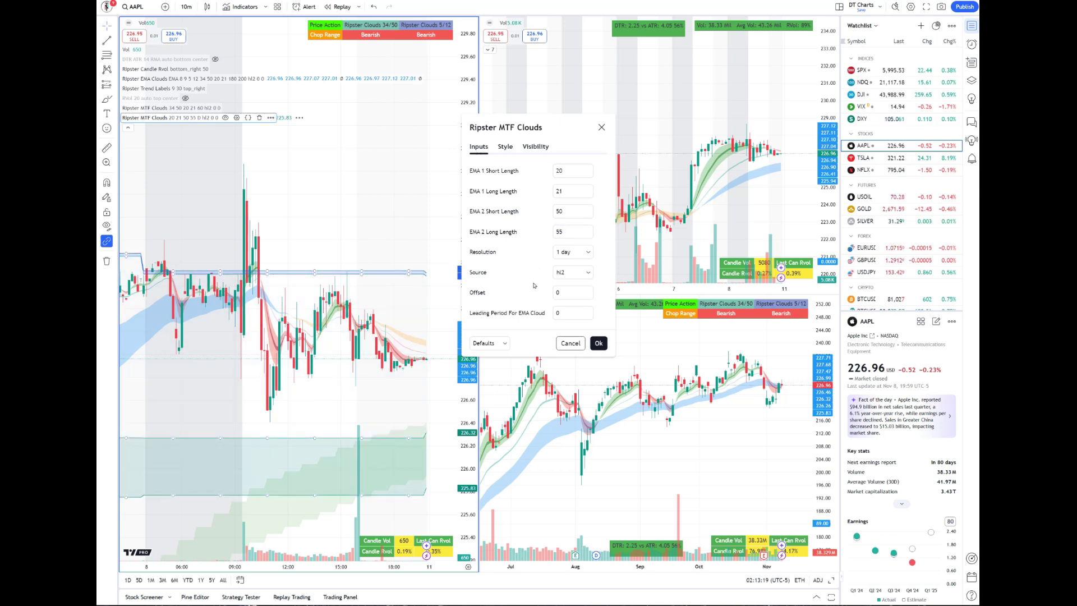
Step: Turn off the EMA 1 and EMA 2 short and long plots for the second Ripster MTF Clouds, keeping both clouds on
click(511, 152)
click(473, 232)
click(473, 192)
click(473, 170)
click(473, 211)
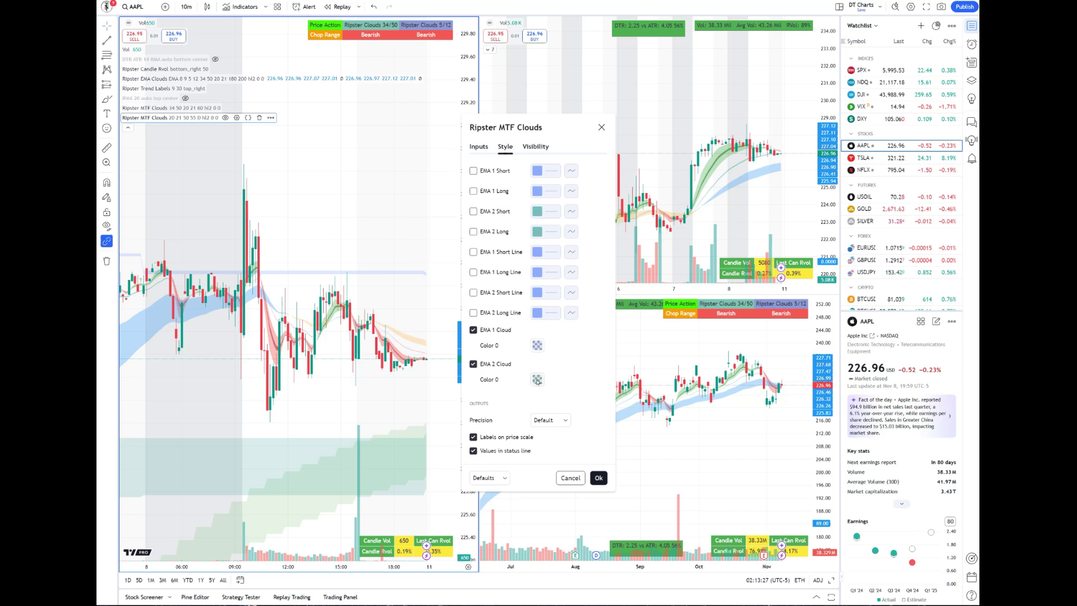
Step: Change the EMA 2 Cloud color of the second Ripster MTF Clouds to light blue
click(479, 147)
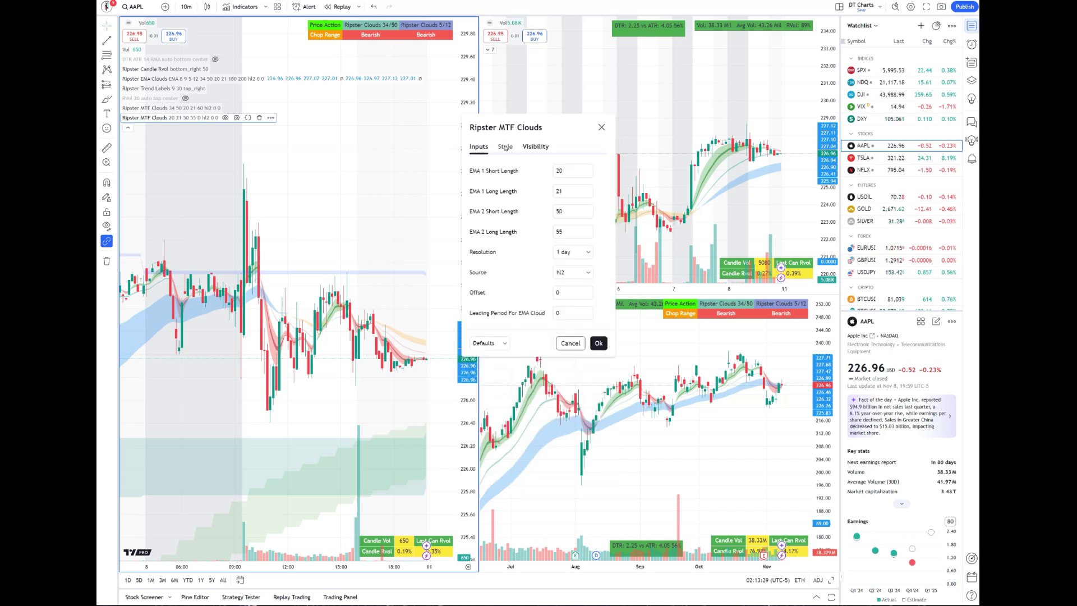
click(505, 147)
click(536, 379)
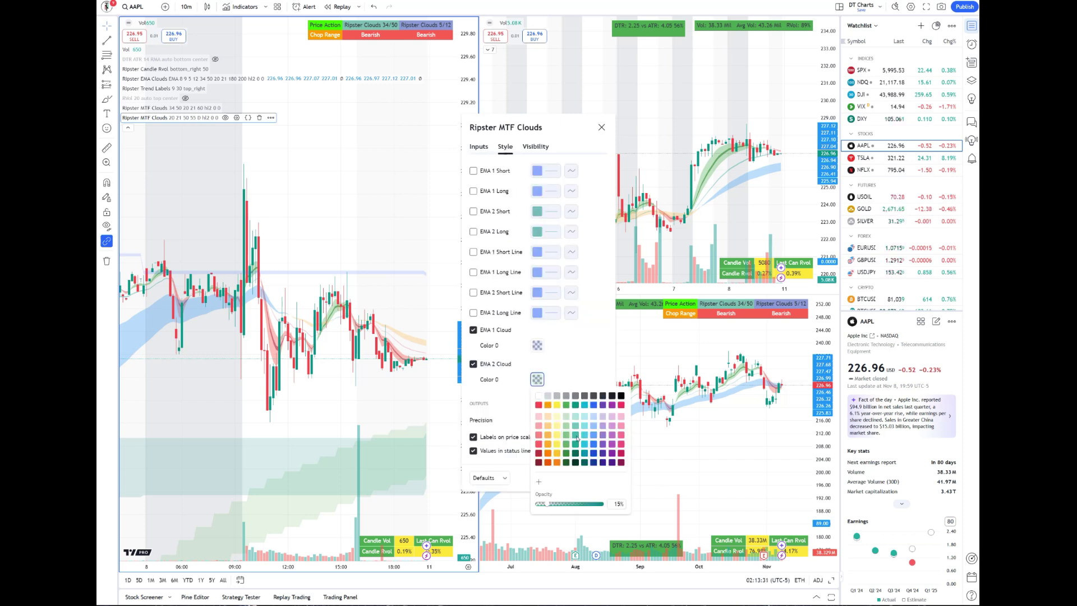
click(592, 445)
click(594, 436)
Step: Change the EMA 1 Cloud color of the second Ripster MTF Clouds to green with 29% opacity
click(537, 345)
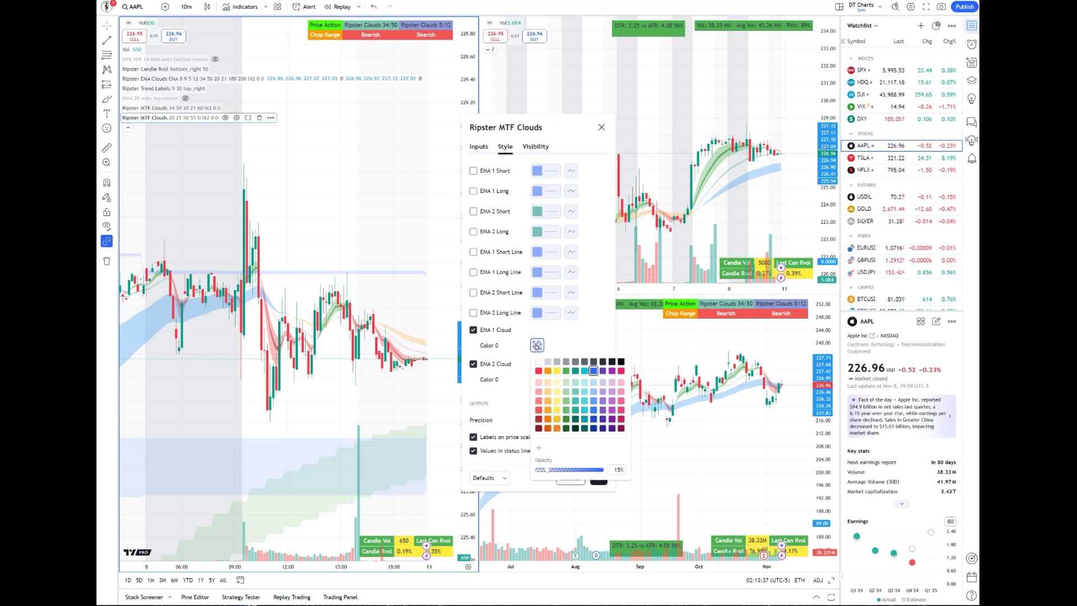
click(587, 401)
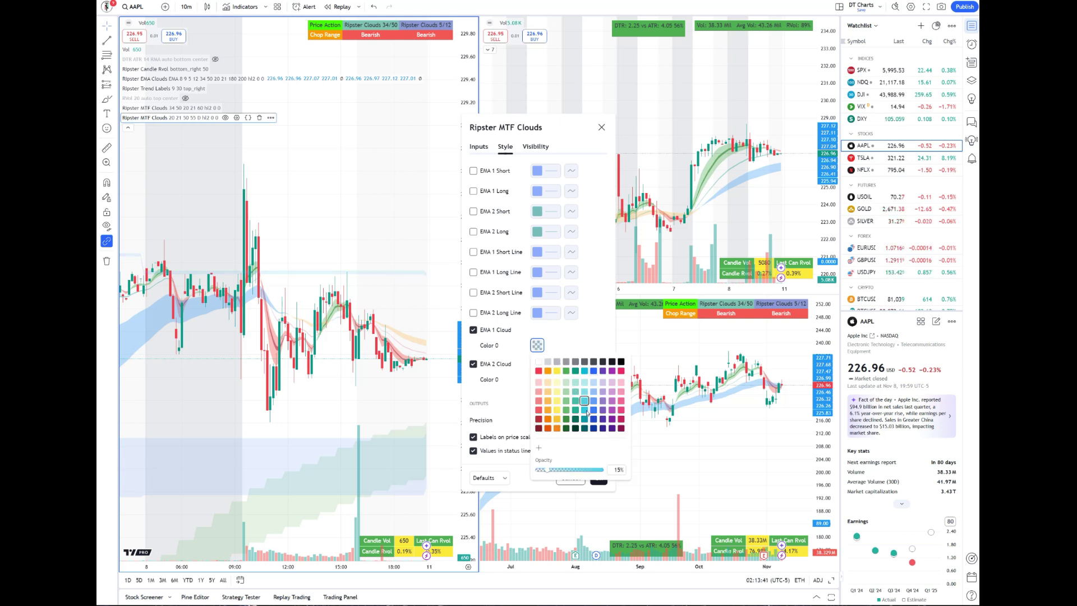
click(566, 337)
click(536, 346)
click(566, 401)
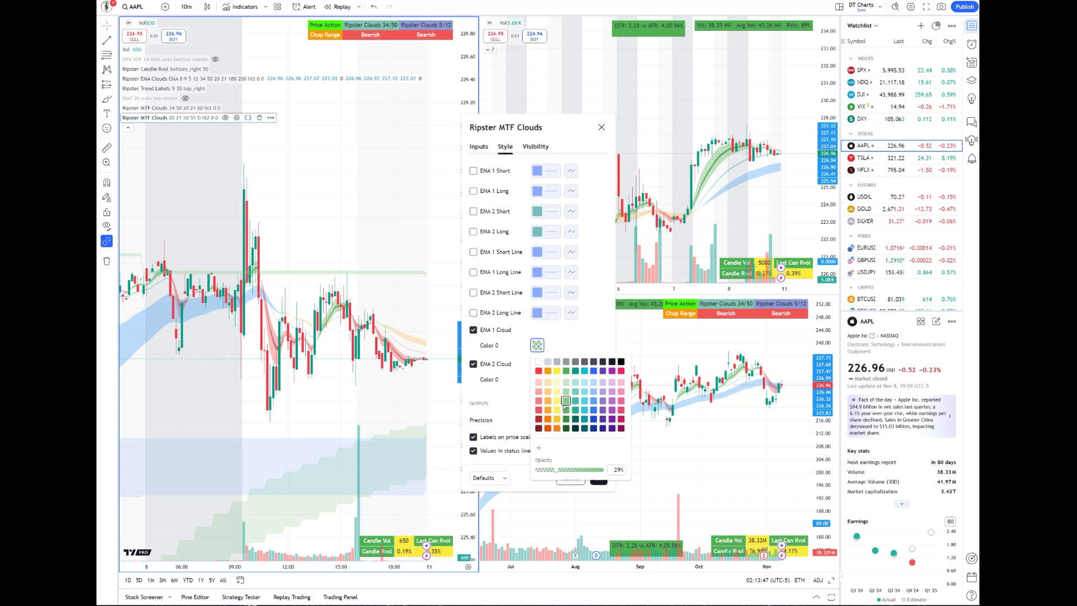
click(537, 345)
Step: Raise the EMA 2 Cloud opacity of the second Ripster MTF Clouds to 27% and apply the indicator settings
click(537, 379)
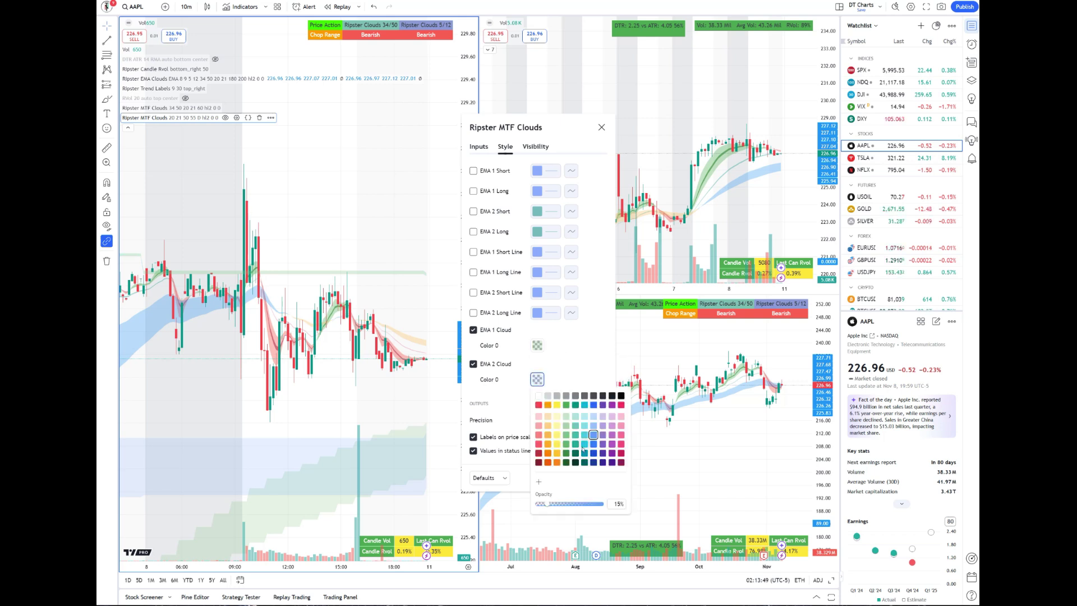
click(557, 506)
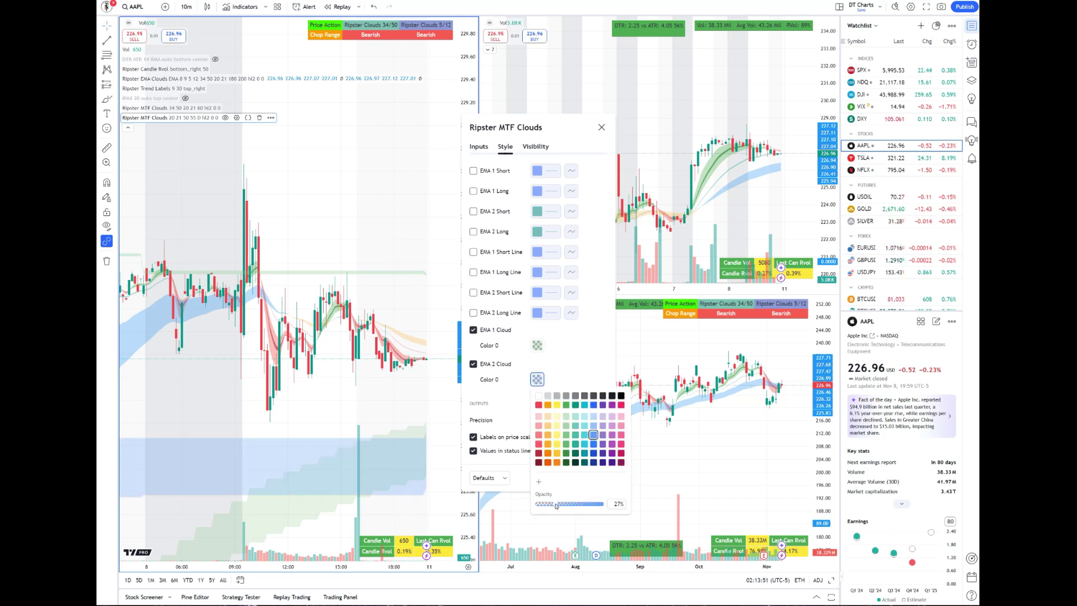
click(598, 362)
click(598, 478)
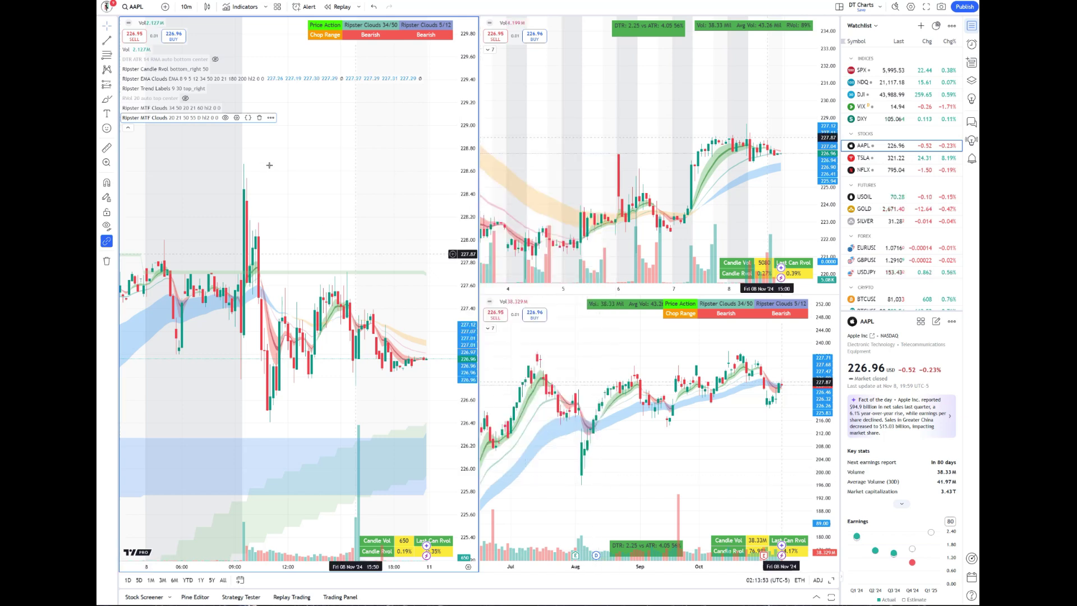
Step: Collapse the indicator legend on the 10-minute chart
click(127, 129)
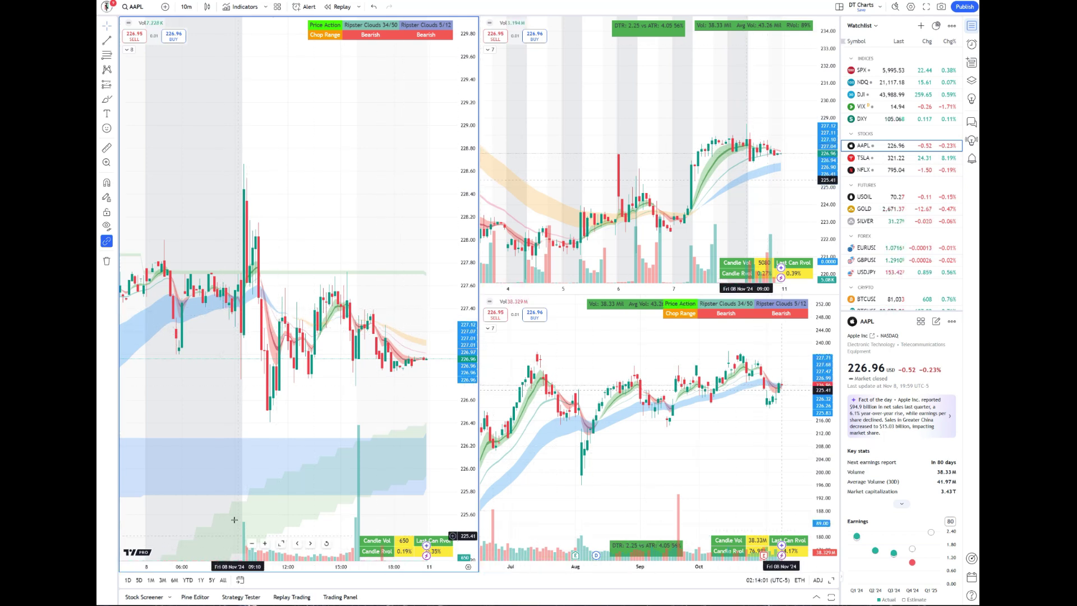
scroll(382, 545, up, 3)
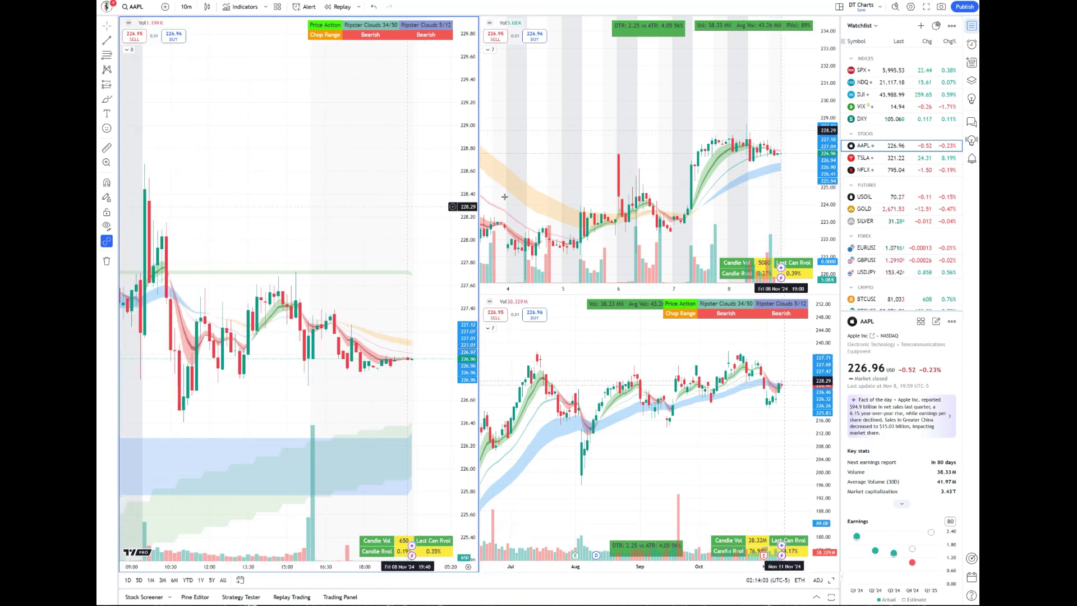